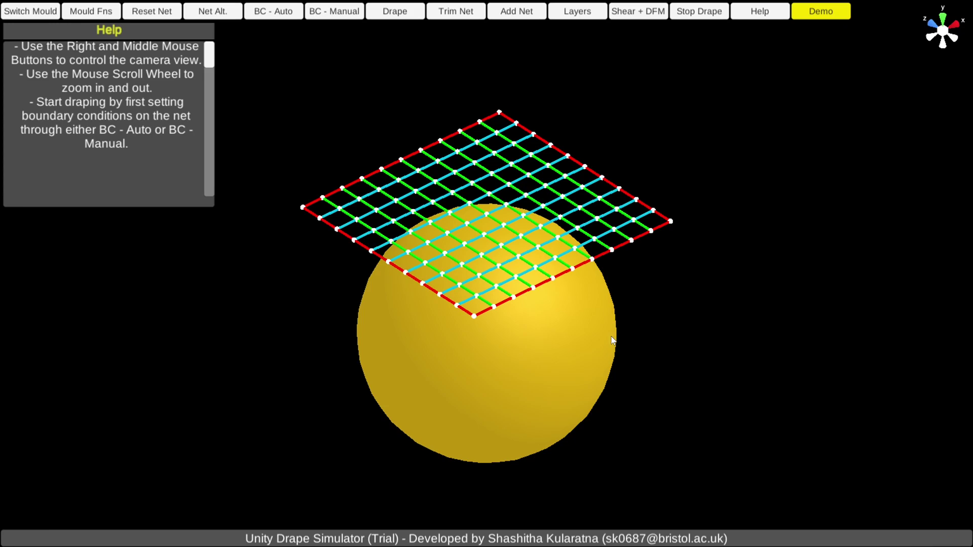
- Examine the net above the spherical mould from several angles and distances, and toggle the help text
right_drag(541, 258, 536, 313)
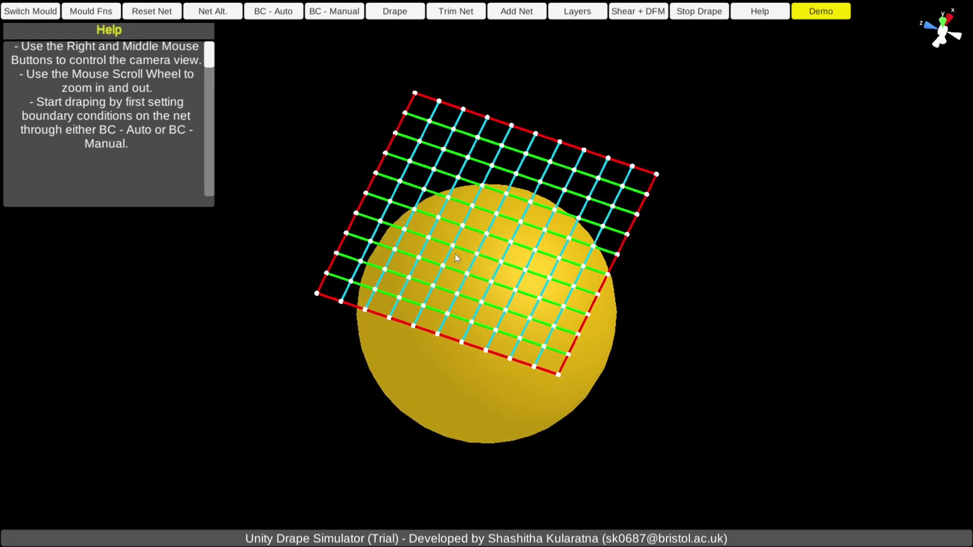
right_drag(393, 264, 345, 218)
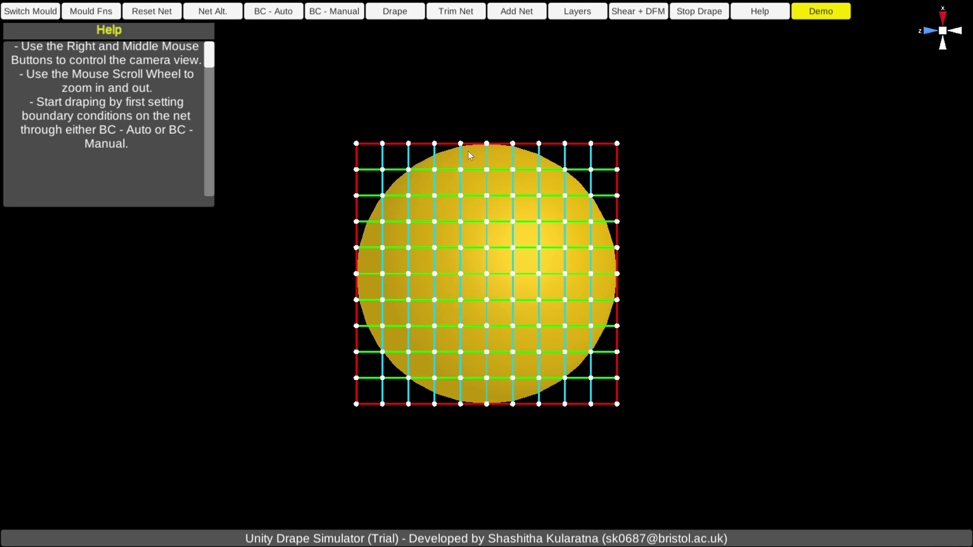
scroll(444, 234, down, 1)
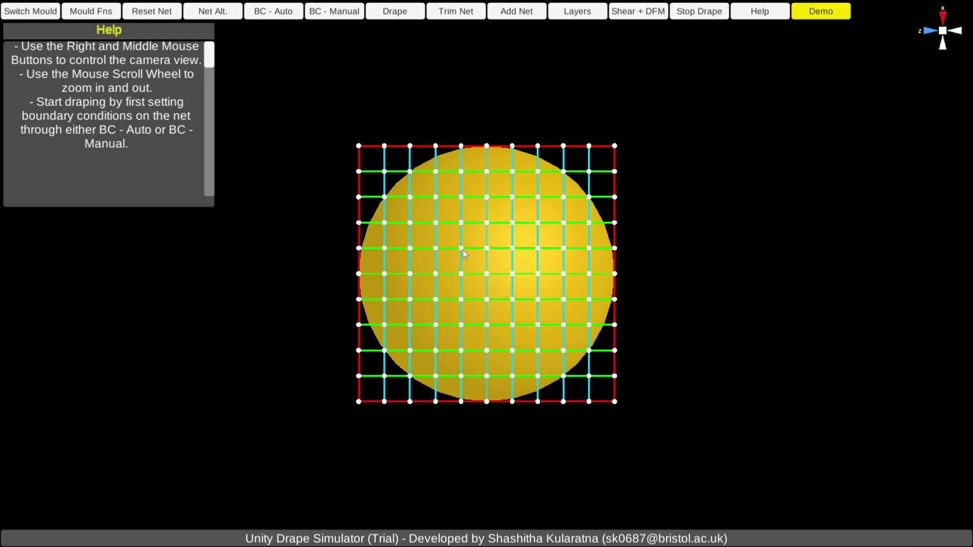
scroll(458, 251, up, 3)
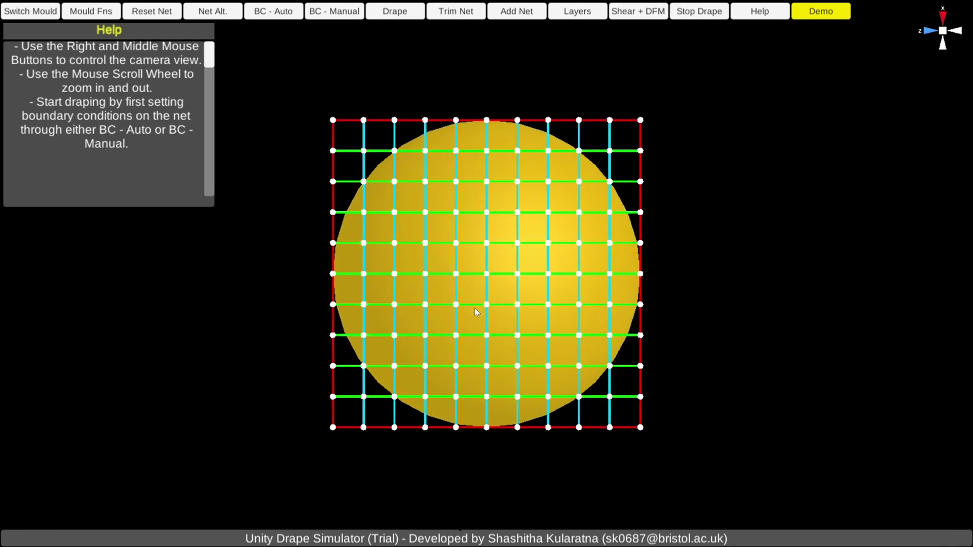
right_drag(470, 292, 424, 379)
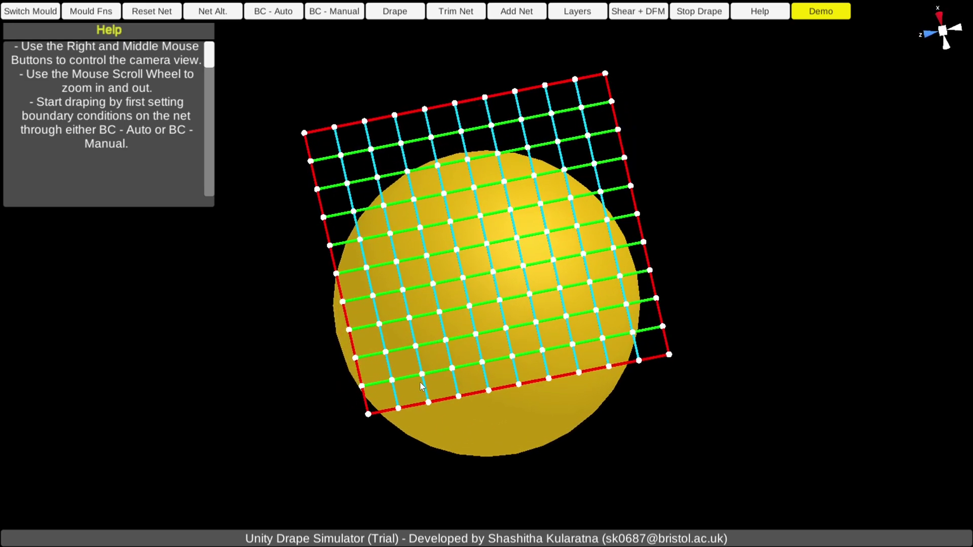
middle_drag(455, 290, 466, 332)
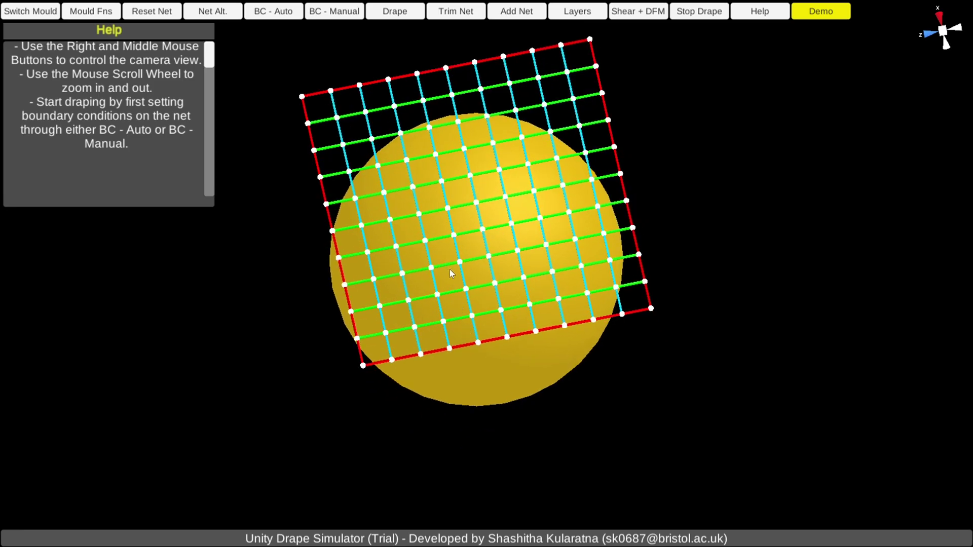
middle_drag(450, 272, 454, 274)
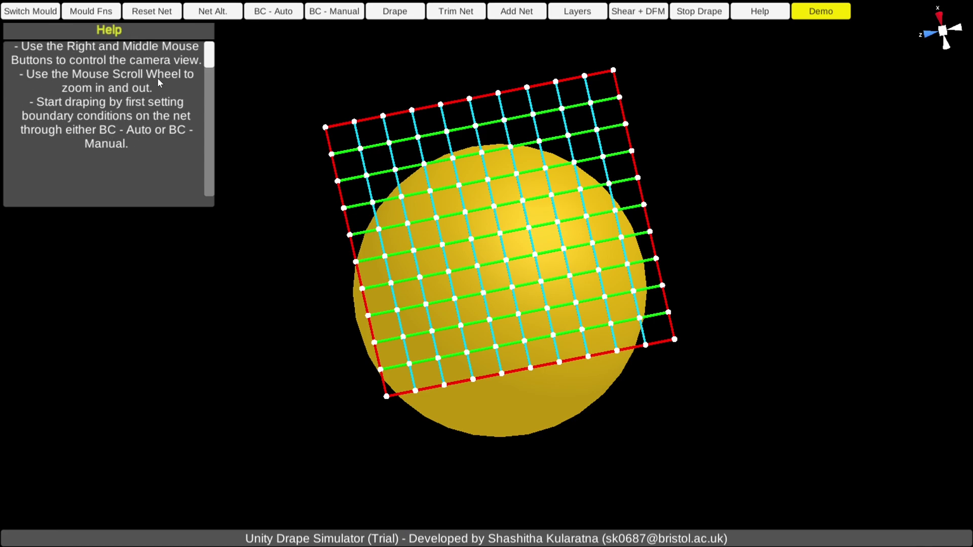
click(764, 15)
click(764, 15)
- Cycle through the available mould shapes, including the block moulds, and return to the spherical mould
click(34, 12)
click(34, 15)
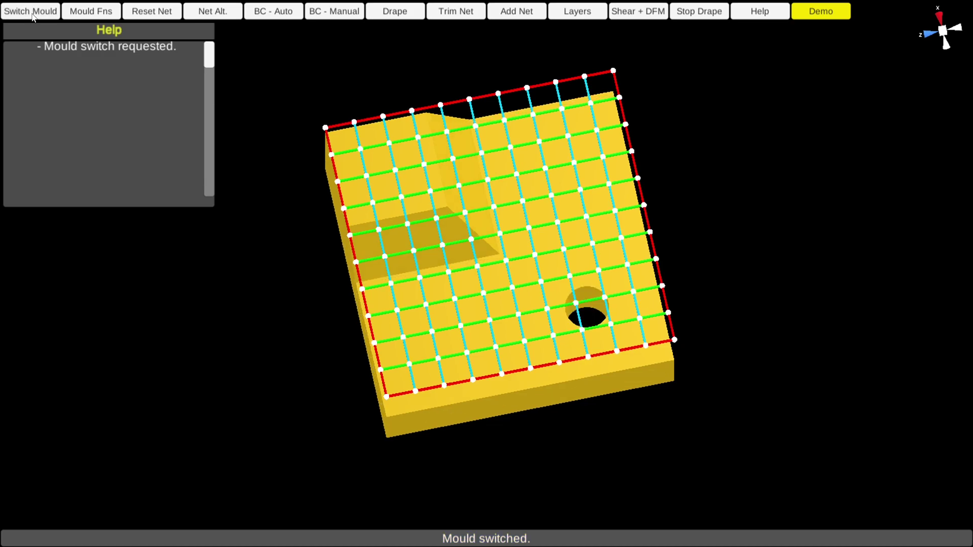
click(34, 13)
click(34, 13)
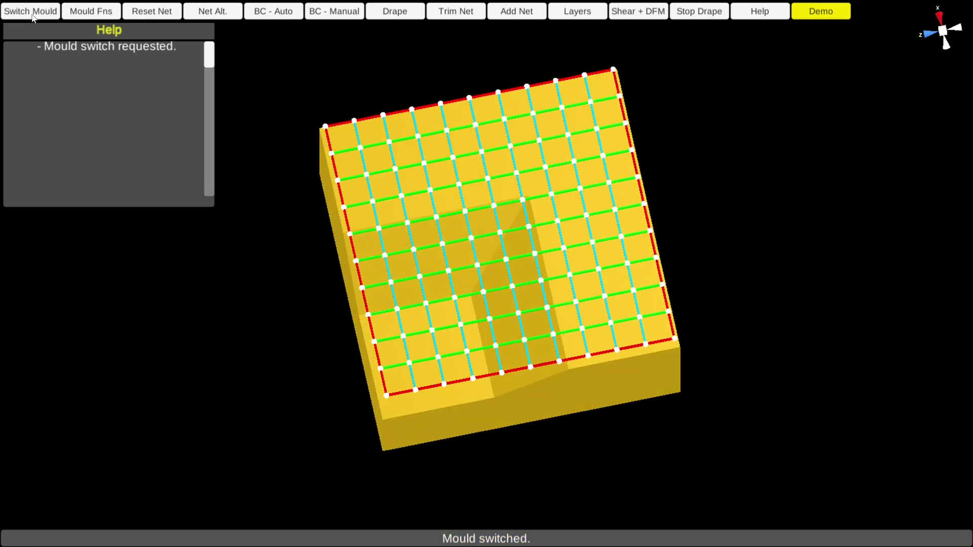
middle_drag(312, 349, 243, 227)
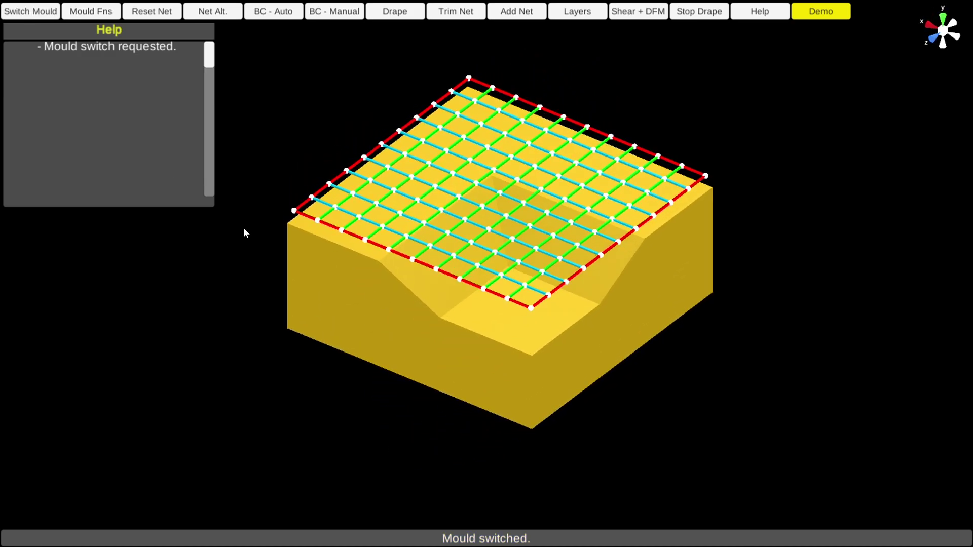
click(34, 13)
middle_drag(709, 289, 667, 342)
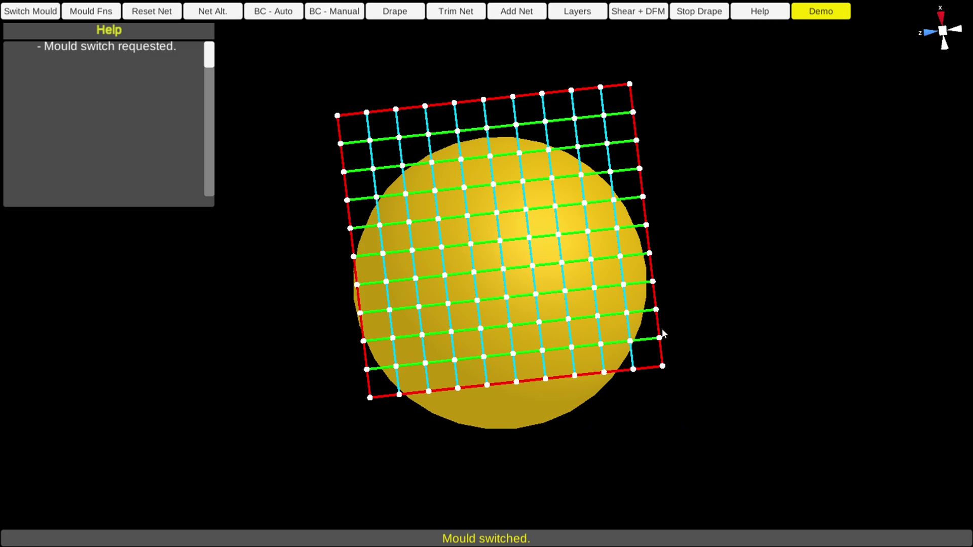
- Open the mould alteration settings and set the spherical mould's scale to 0.5
middle_drag(381, 333, 406, 347)
click(85, 14)
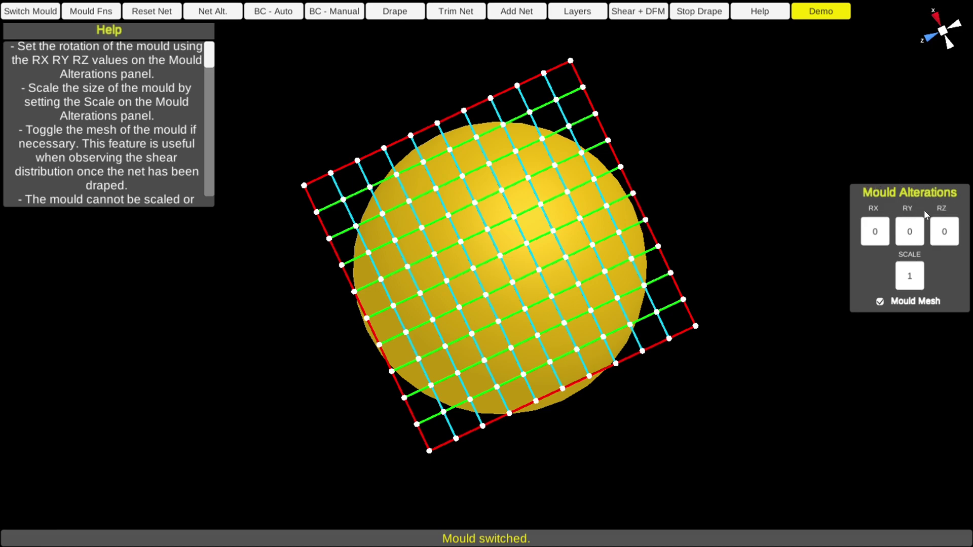
middle_drag(731, 333, 847, 248)
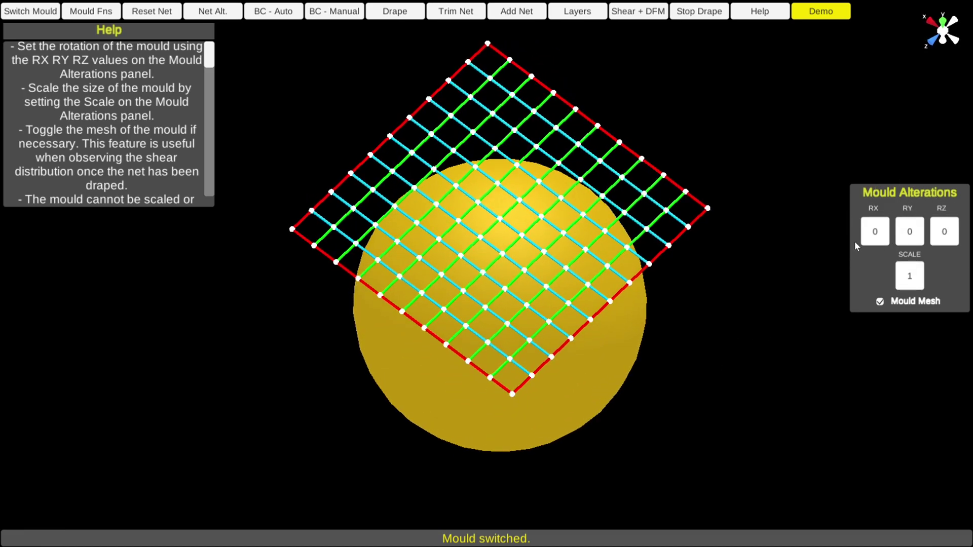
click(916, 232)
click(940, 233)
click(921, 281)
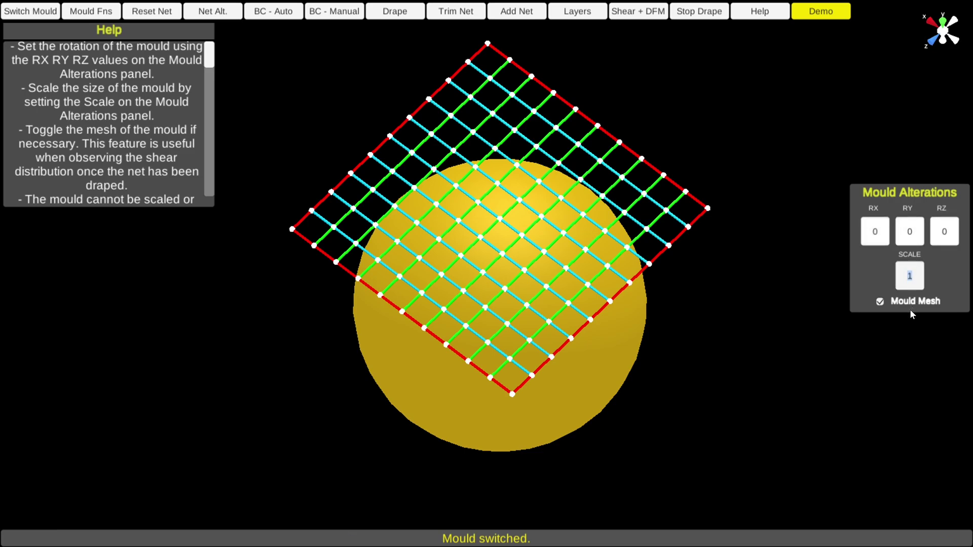
text(0.5)
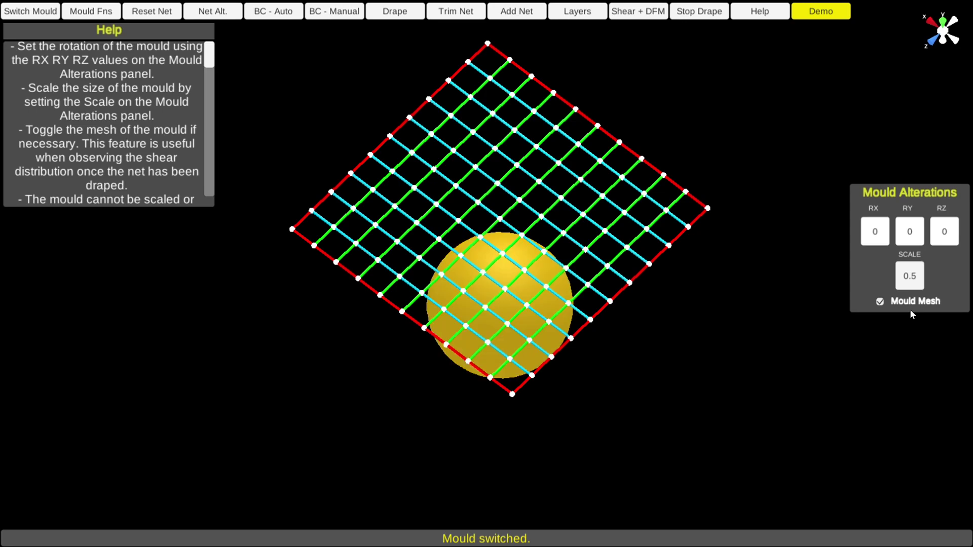
- Set the mould's scale back to 1 and view the net and mould straight from above
click(899, 276)
text(1)
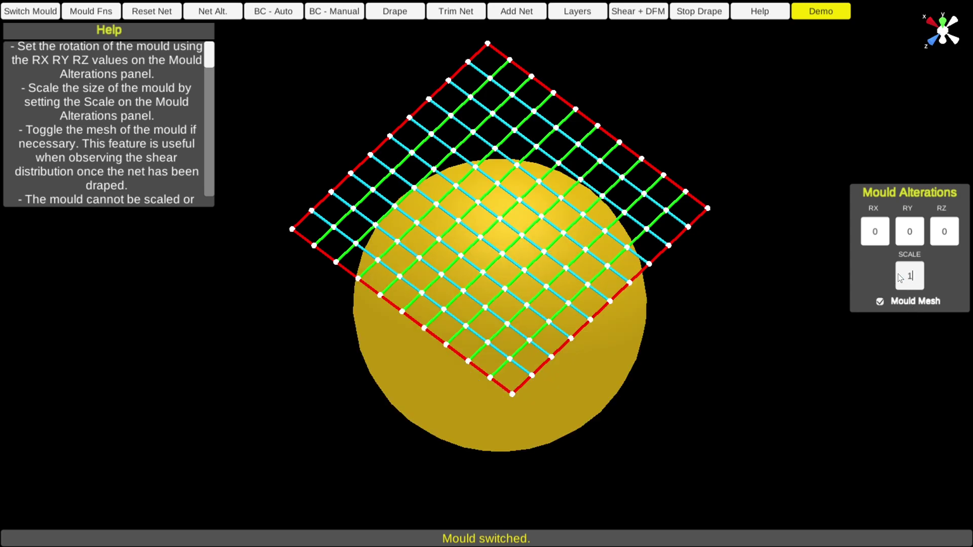
click(945, 27)
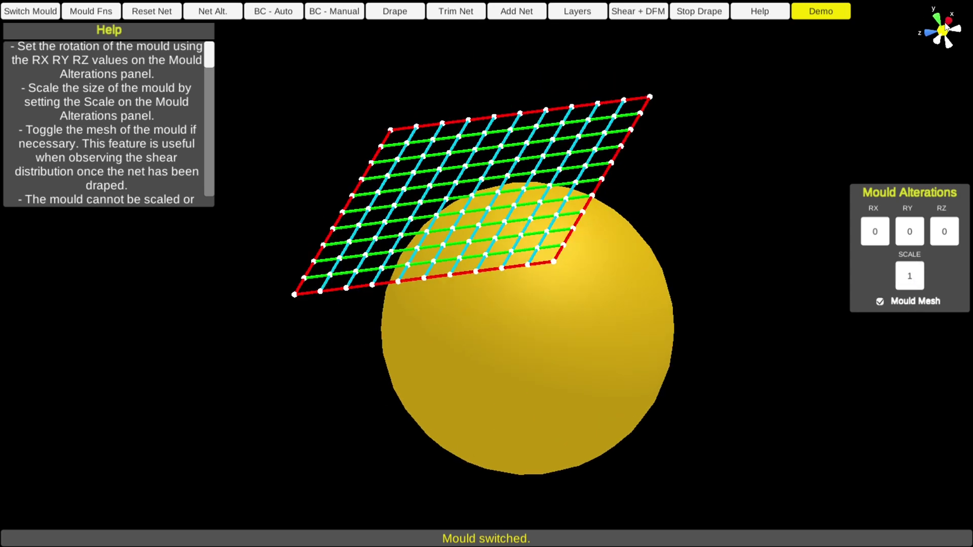
click(943, 23)
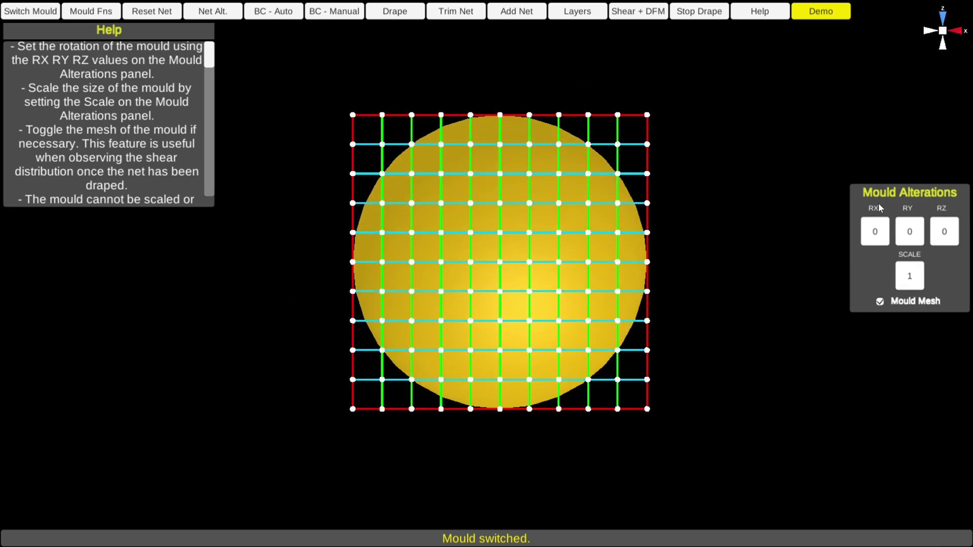
- Hide the mould mesh so only the net is displayed, and show the mesh again
click(879, 302)
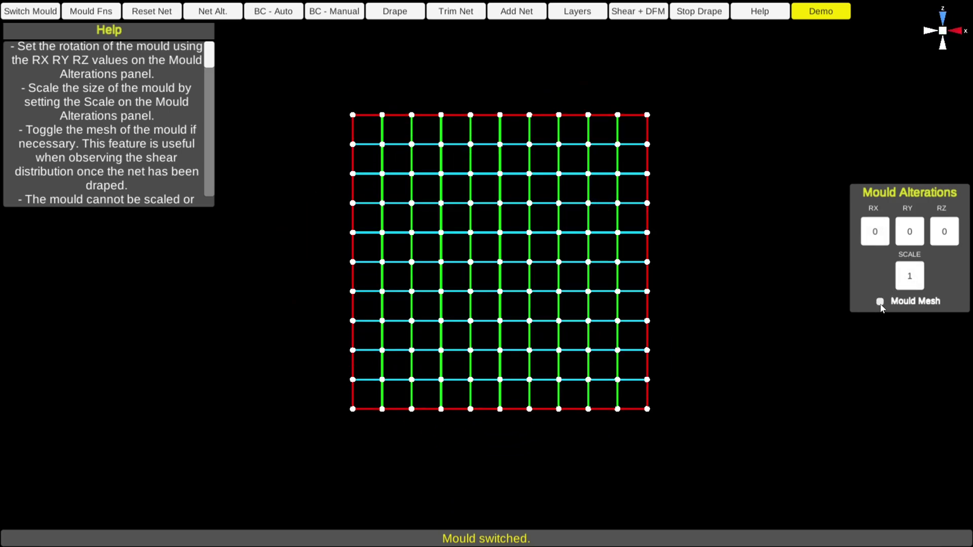
click(880, 302)
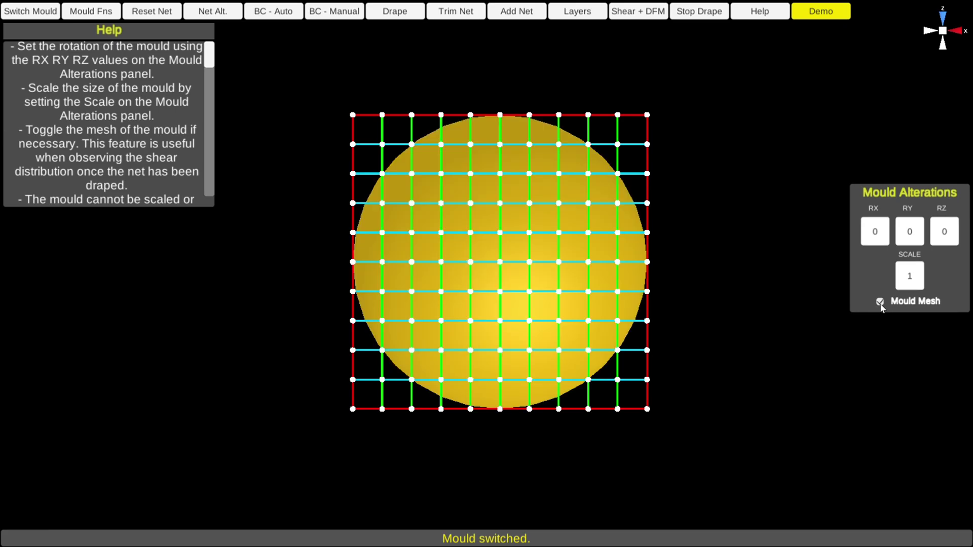
drag(771, 348, 885, 299)
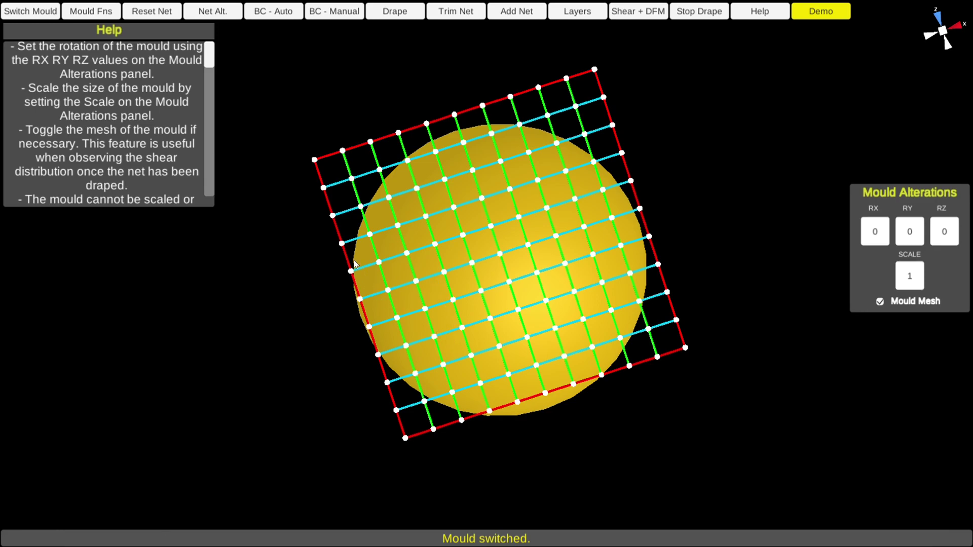
drag(456, 338, 322, 301)
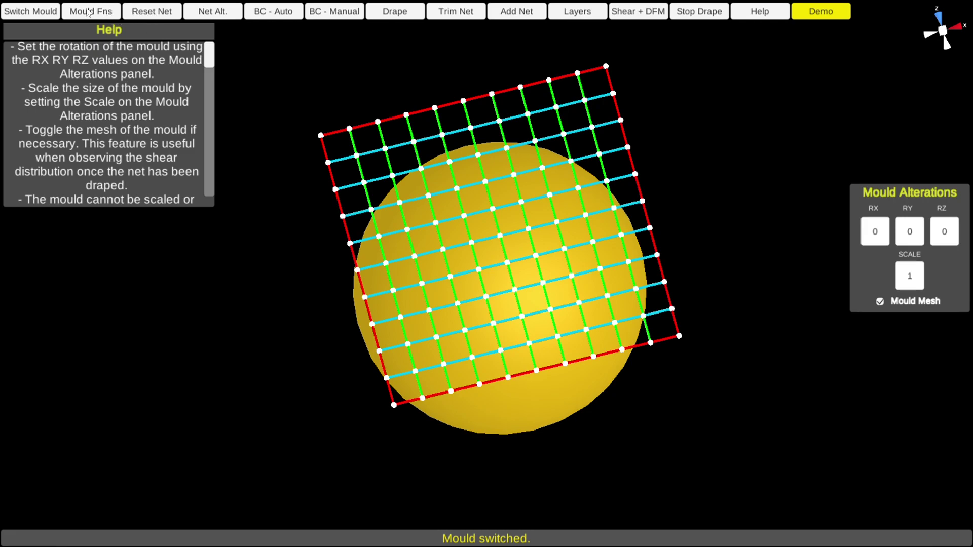
- Reset the net and generate it with a net resolution of 15
click(152, 12)
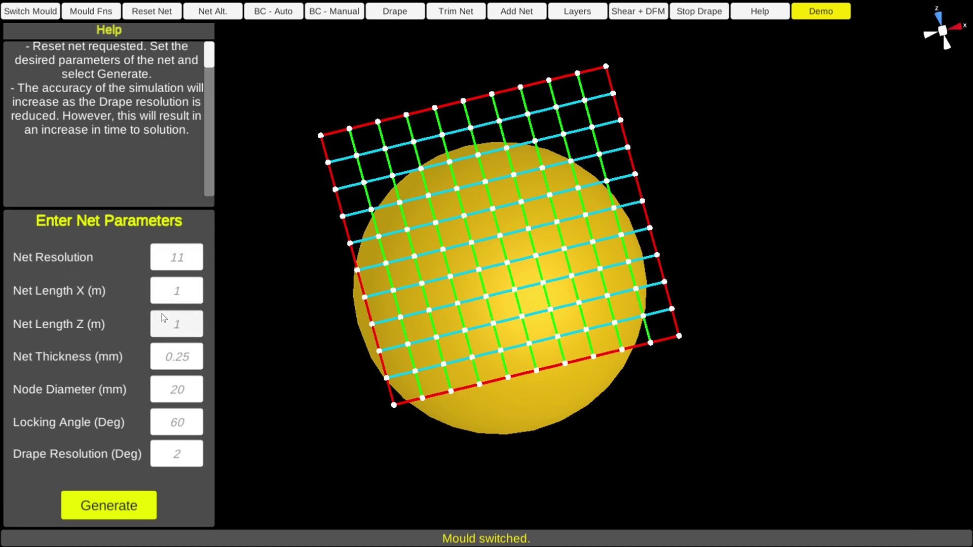
click(191, 259)
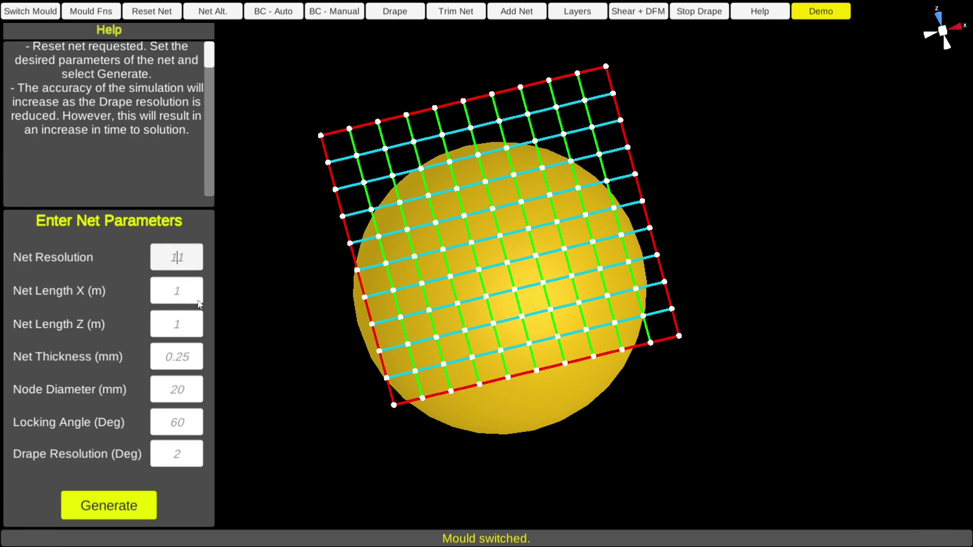
text(15)
click(142, 509)
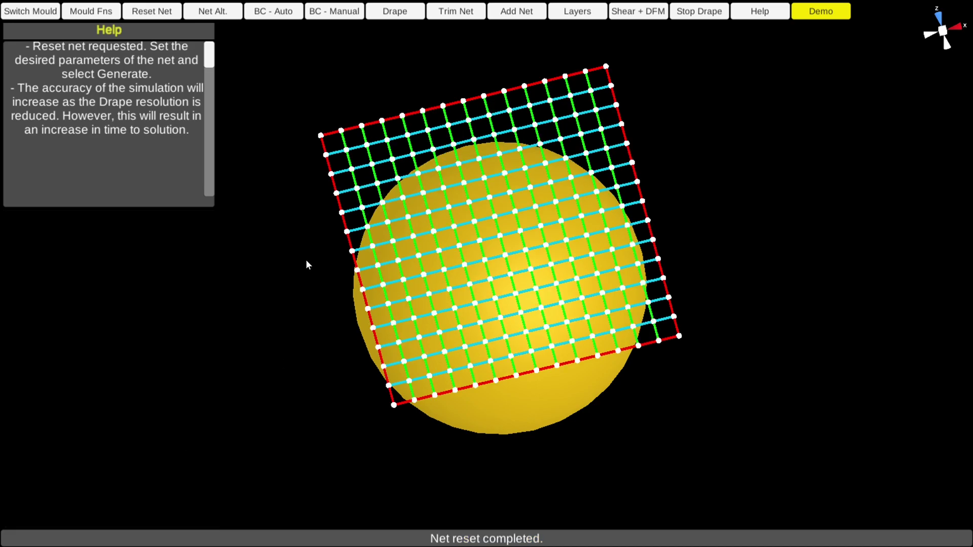
- Open the net alteration settings, and regenerate the net with a resolution of 11 and a Z length of 0.5 m
click(206, 14)
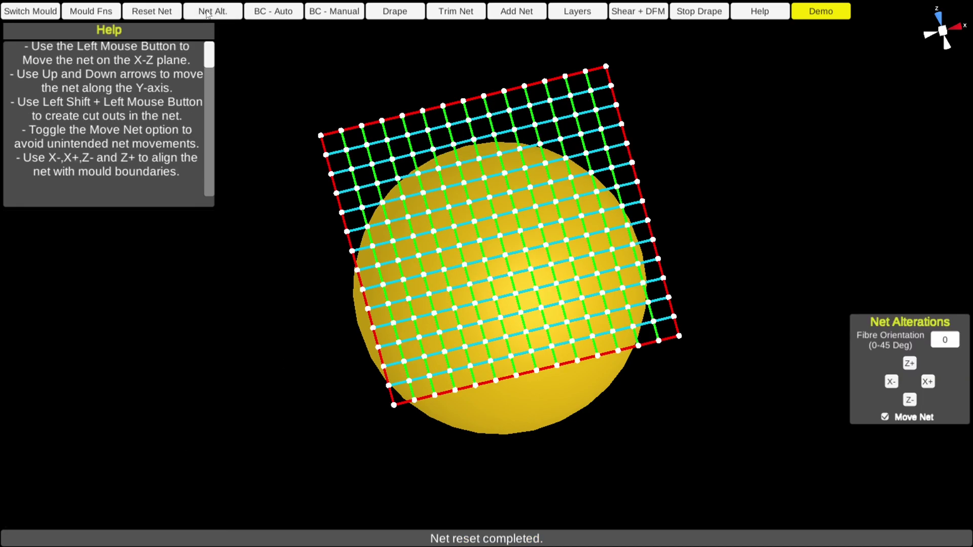
click(151, 11)
click(182, 251)
text(11)
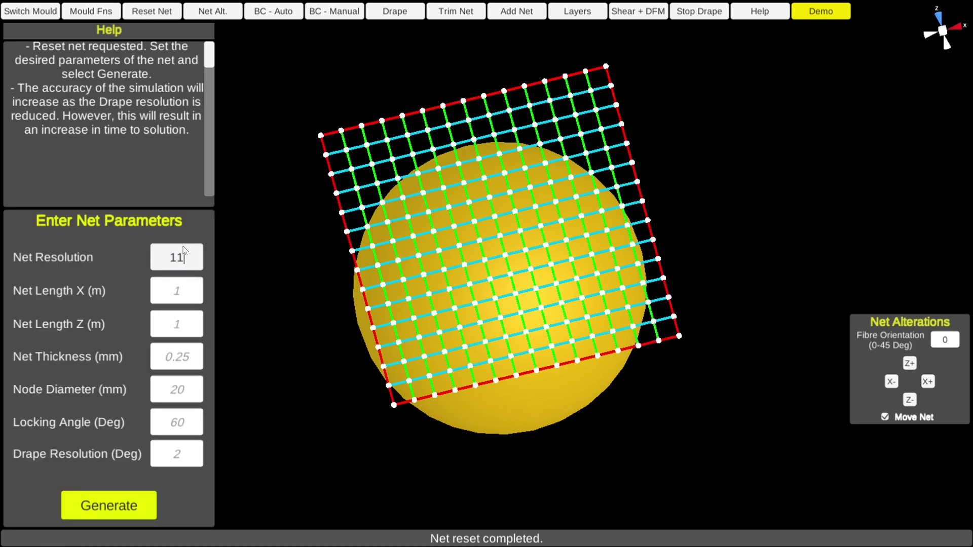
click(183, 293)
click(176, 330)
text(0.5)
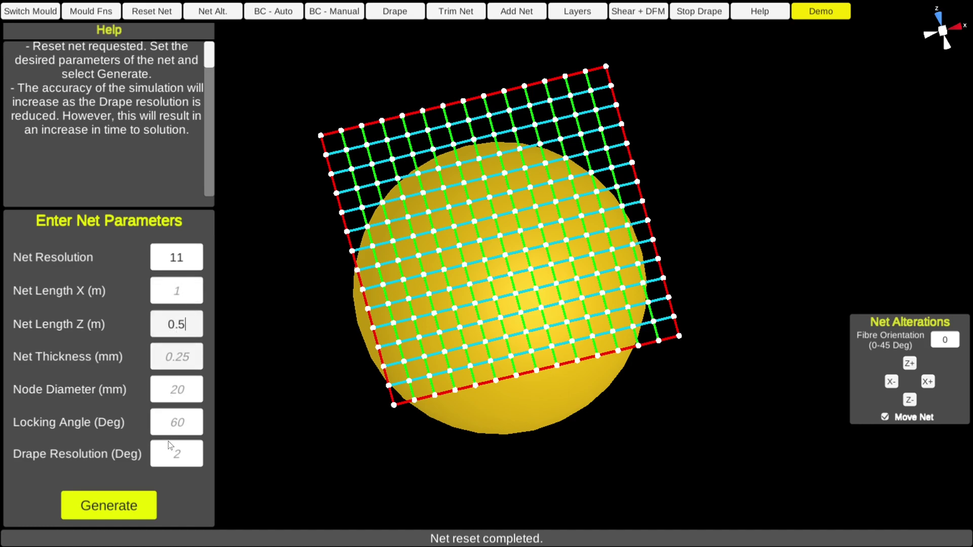
click(133, 506)
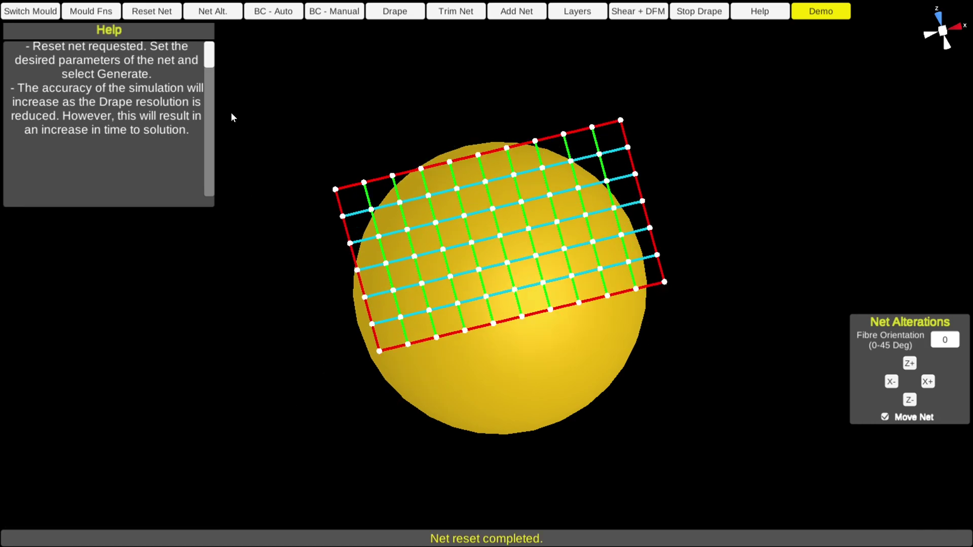
- Regenerate the net with a Z length of 1 m and a node diameter of 50 mm
click(154, 13)
click(182, 315)
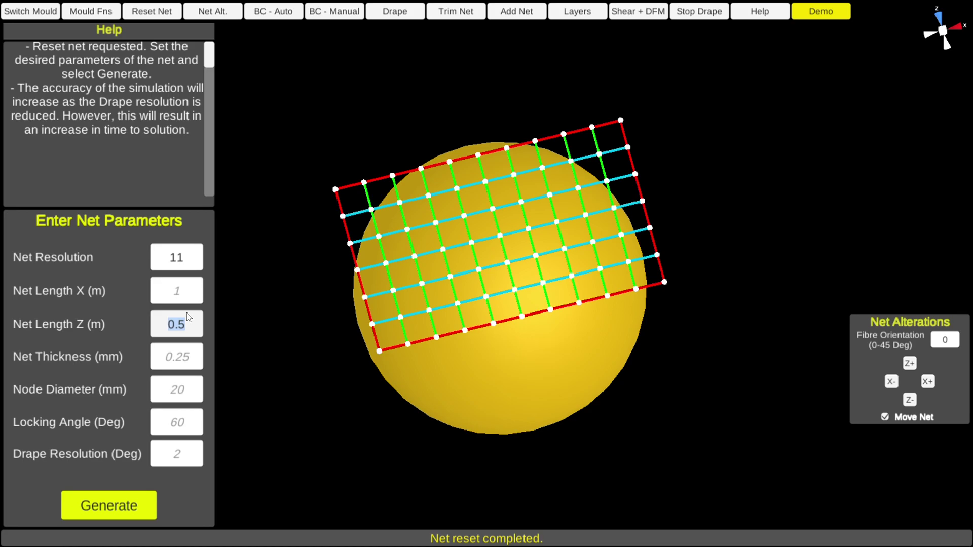
text(1)
click(177, 363)
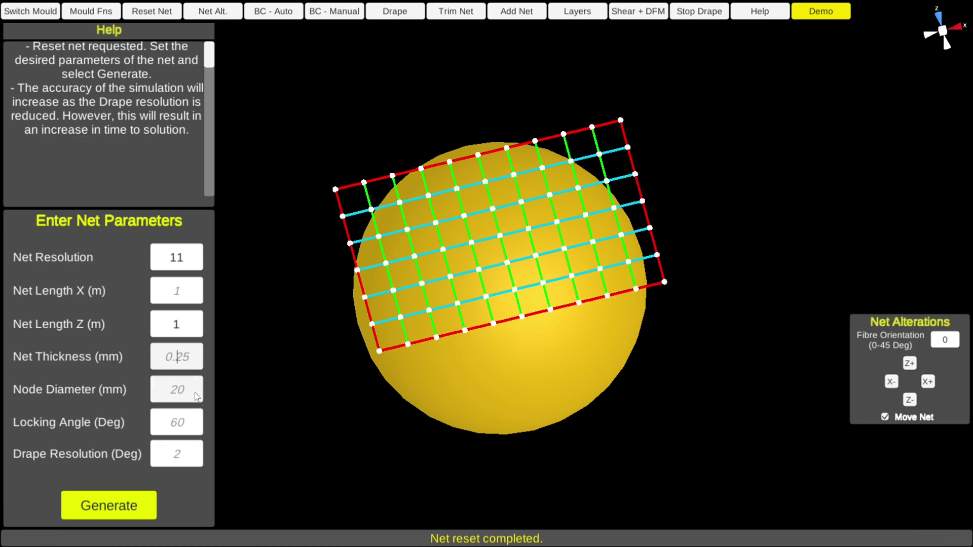
click(177, 390)
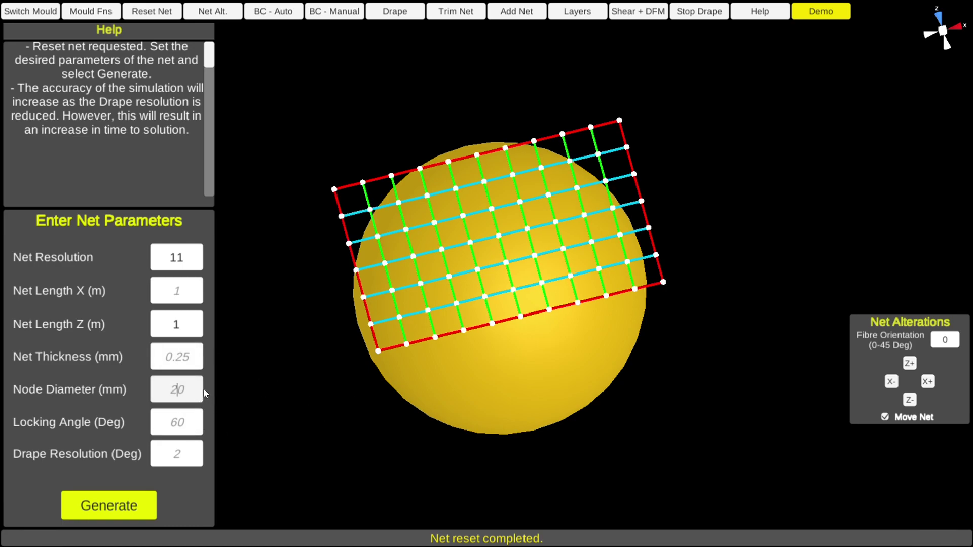
text(50)
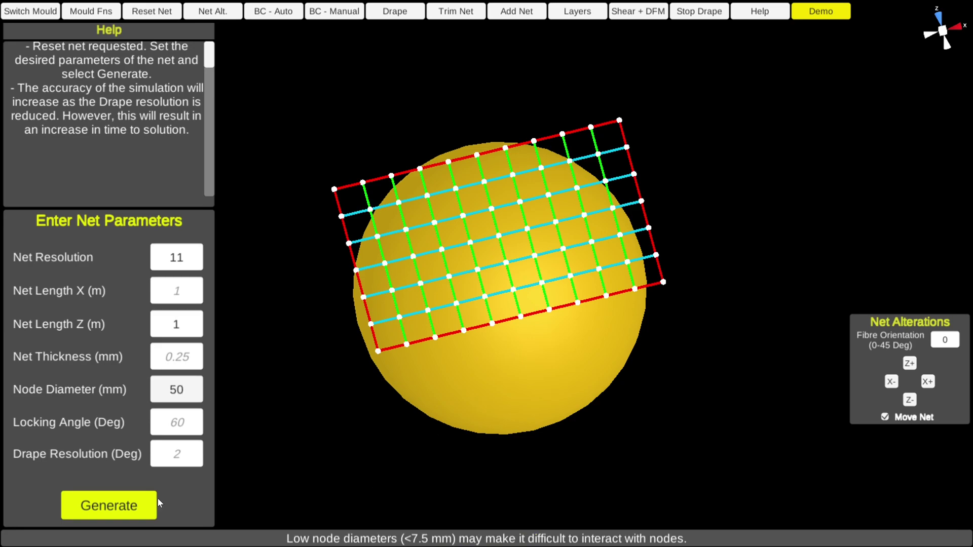
click(136, 503)
middle_drag(564, 269, 405, 207)
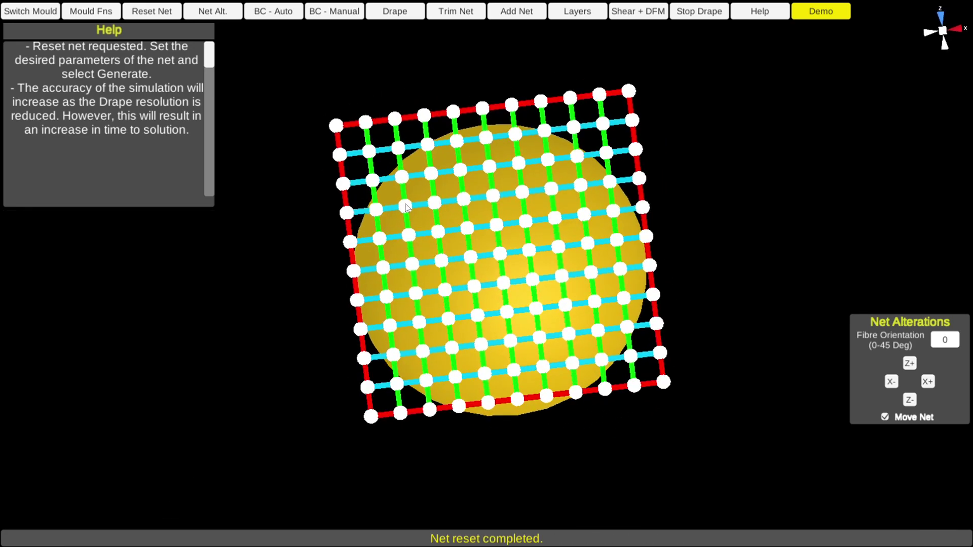
- Reset the net and regenerate it with a node diameter of 7.5 mm
click(155, 14)
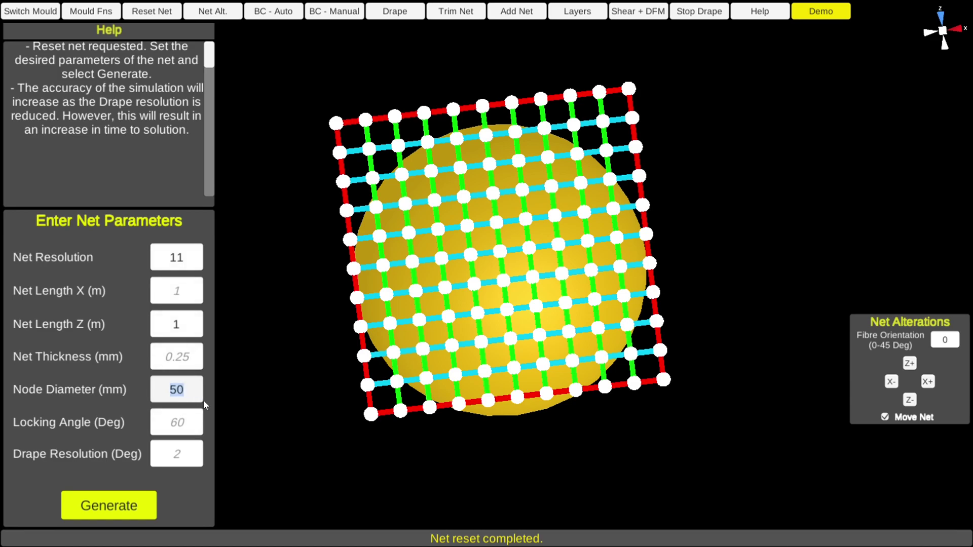
text(20)
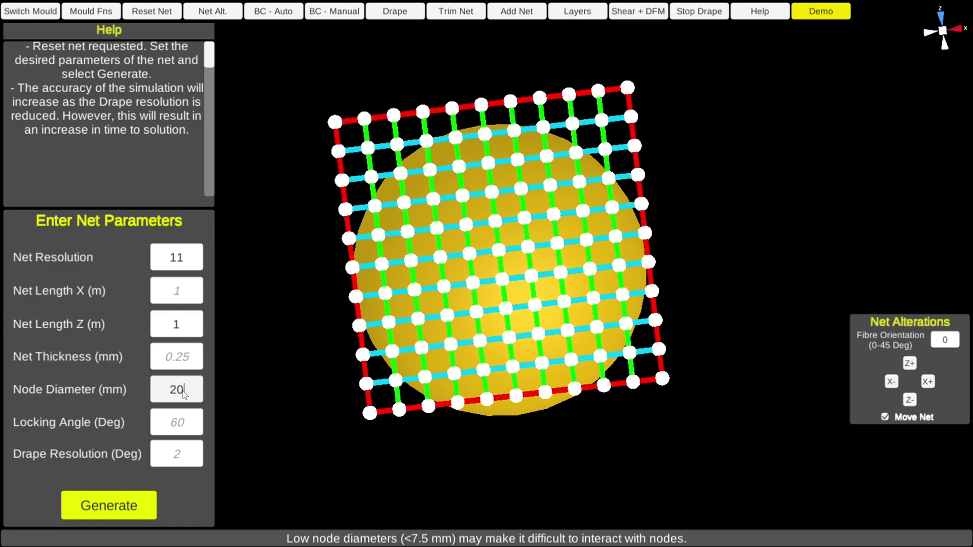
drag(178, 390, 493, 345)
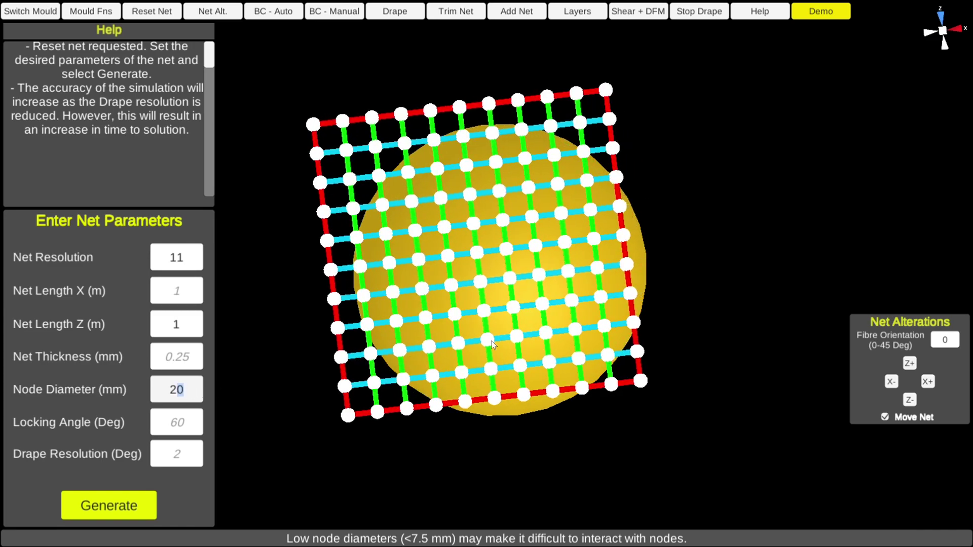
click(221, 15)
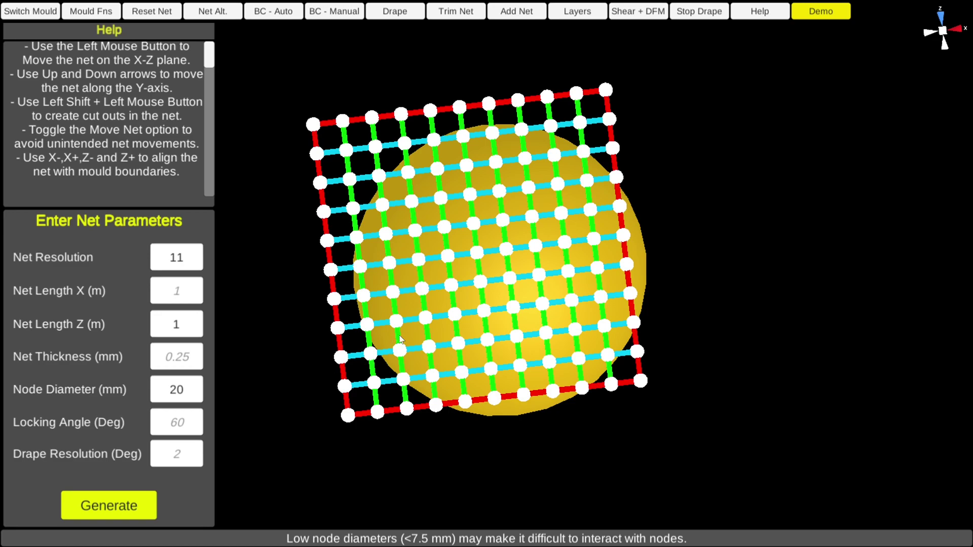
drag(508, 342, 567, 308)
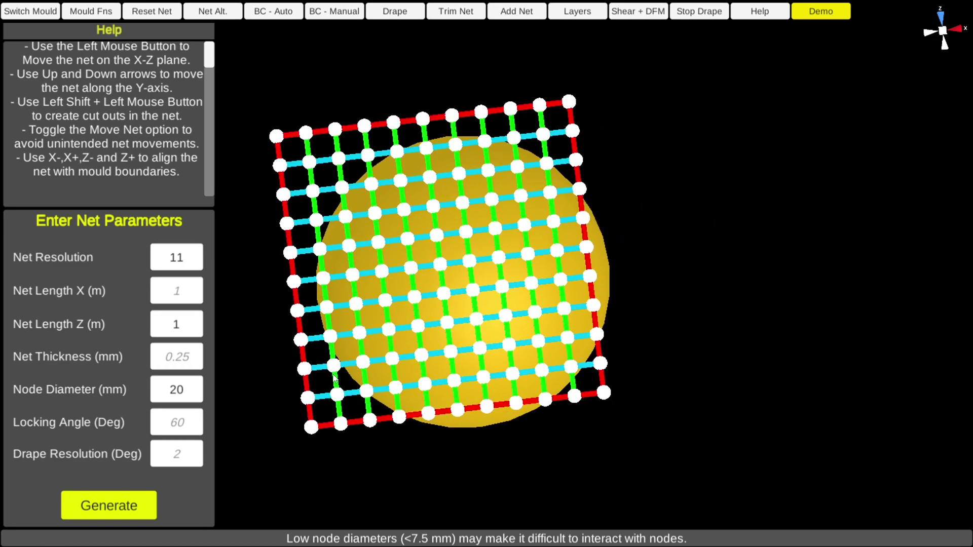
click(193, 387)
text(7)
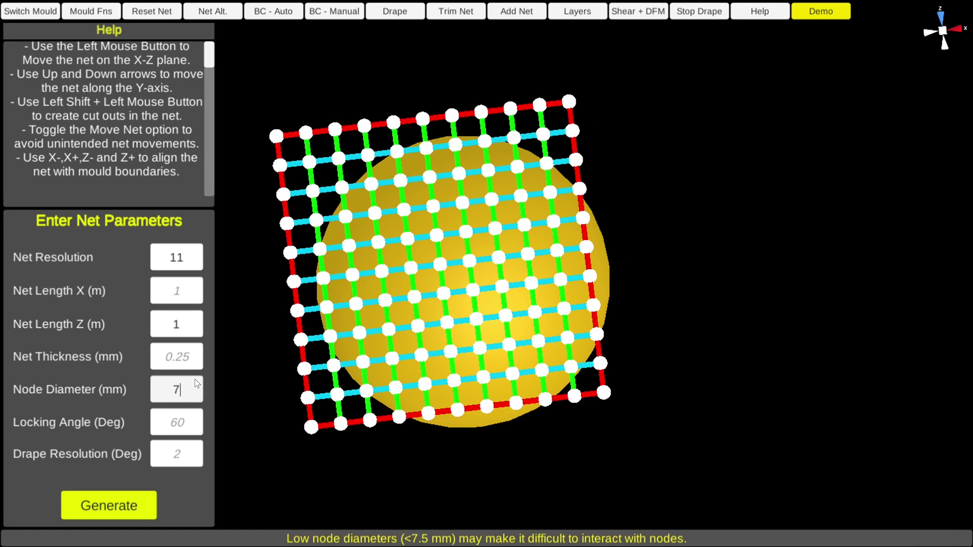
text(.5)
click(136, 503)
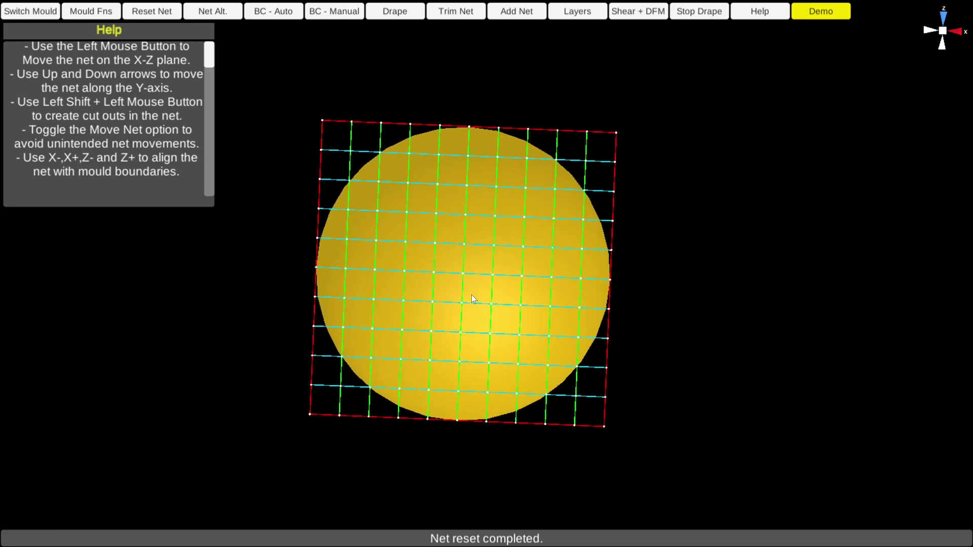
- Request another net reset and set the node diameter to 20 mm
scroll(472, 292, up, 3)
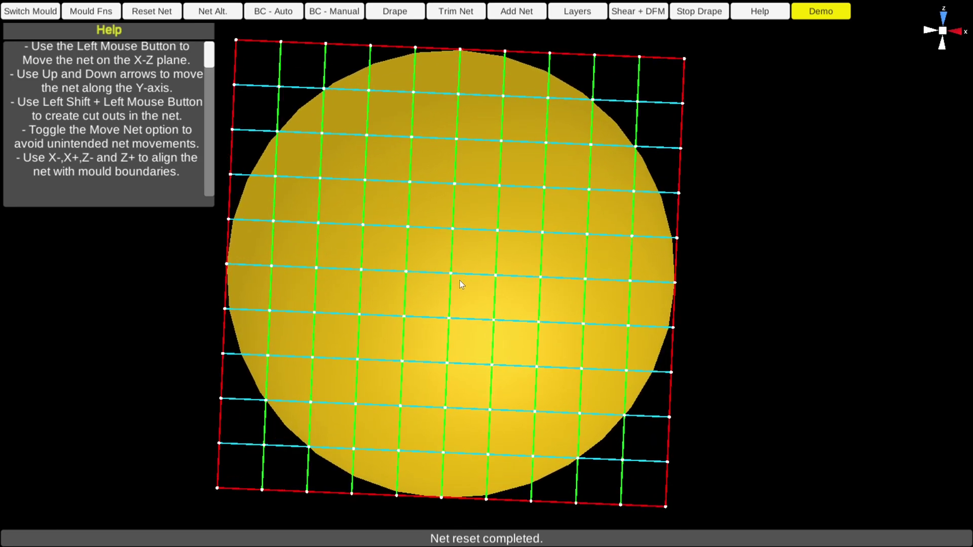
scroll(437, 387, down, 3)
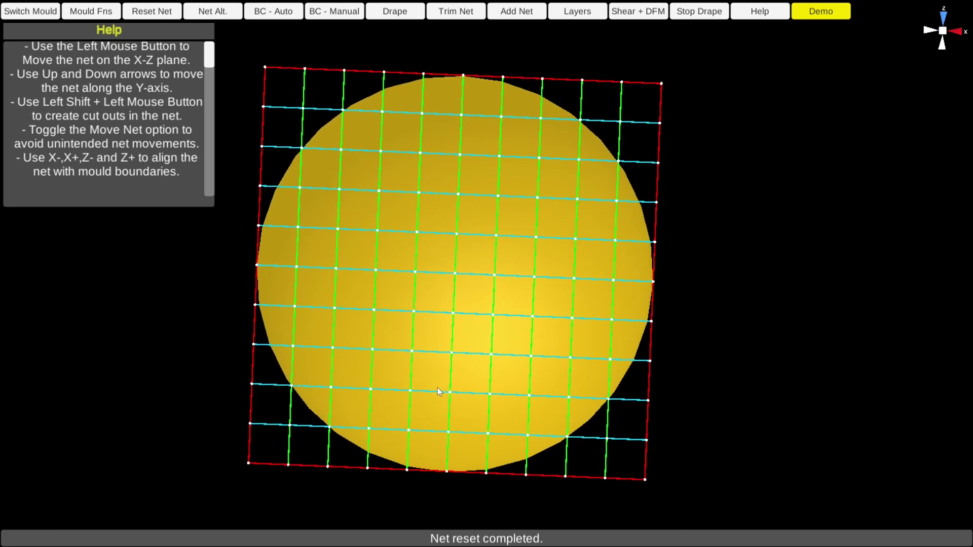
middle_drag(423, 351, 313, 127)
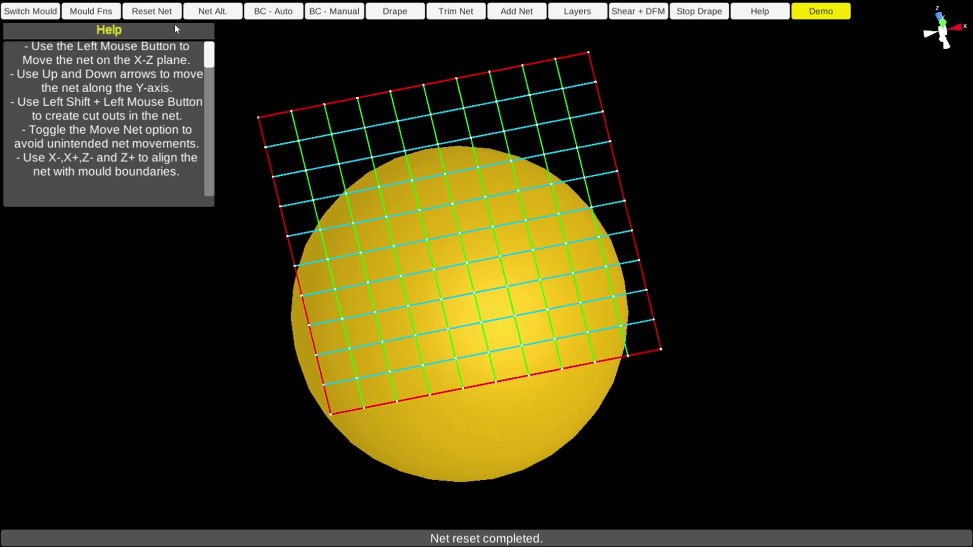
click(164, 14)
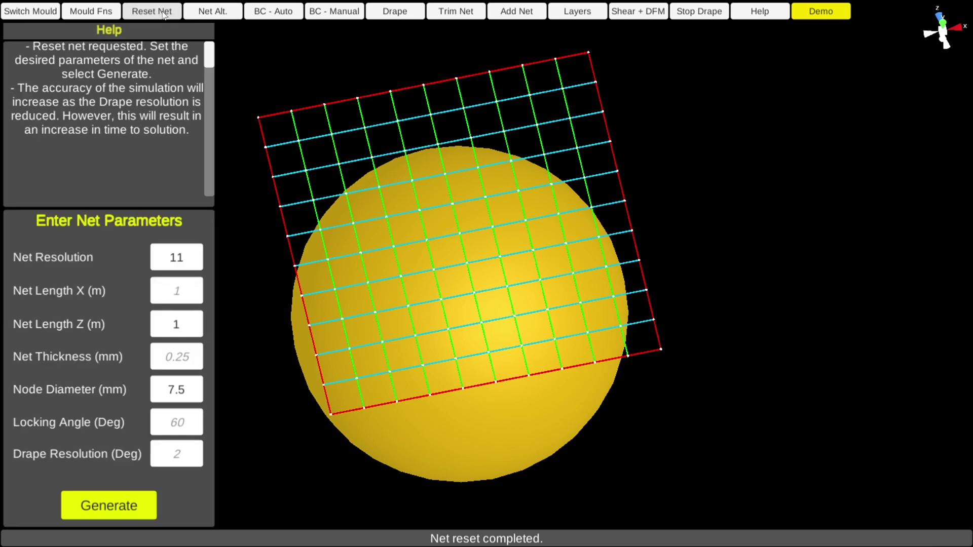
click(181, 393)
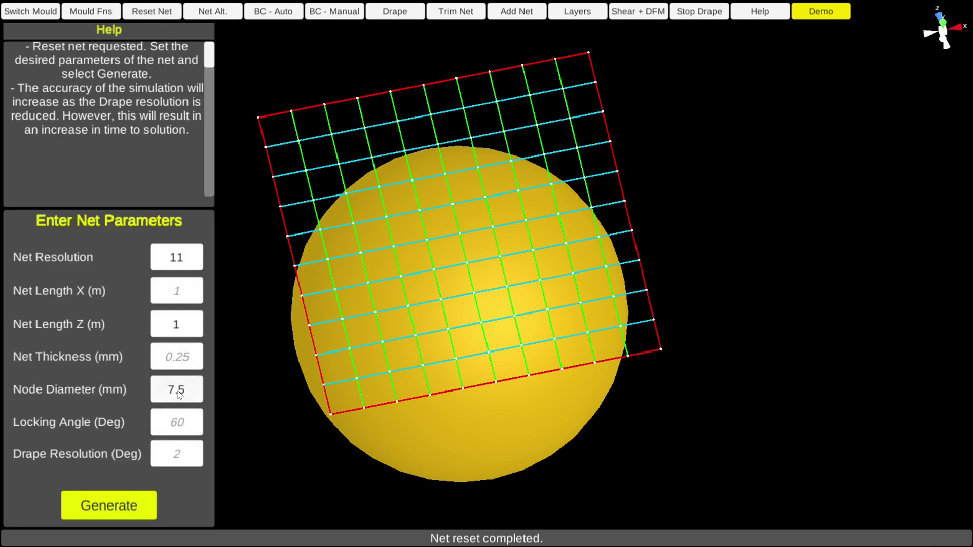
text(20)
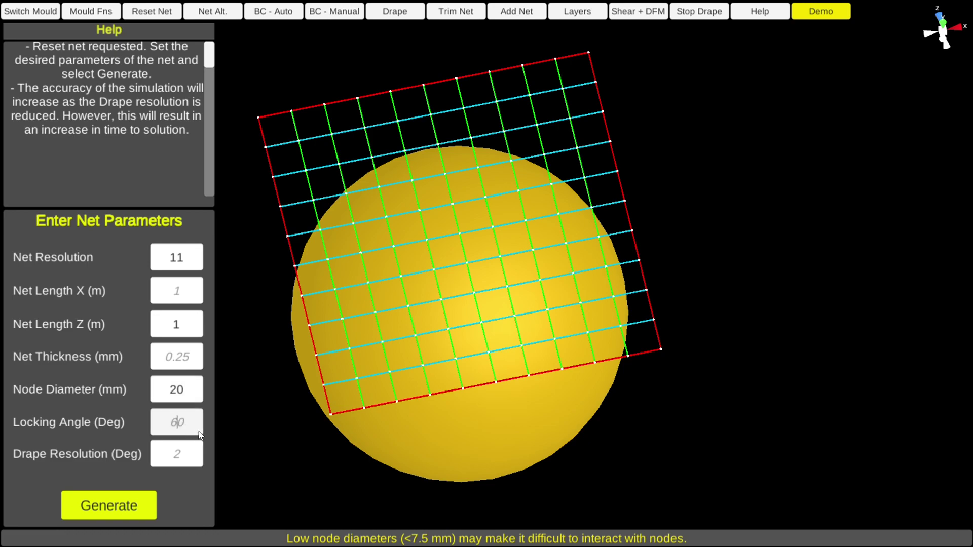
middle_drag(447, 311, 415, 327)
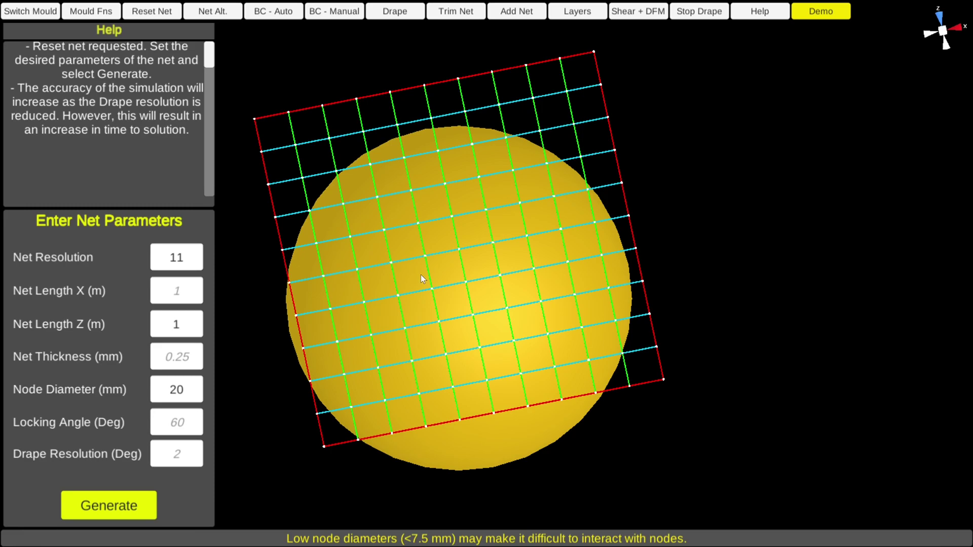
click(186, 455)
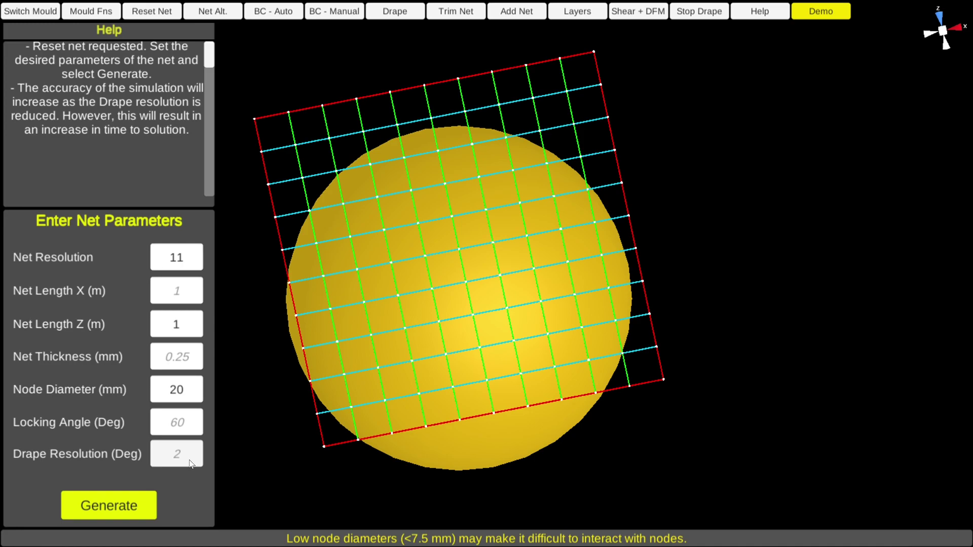
click(174, 445)
middle_drag(335, 476, 359, 423)
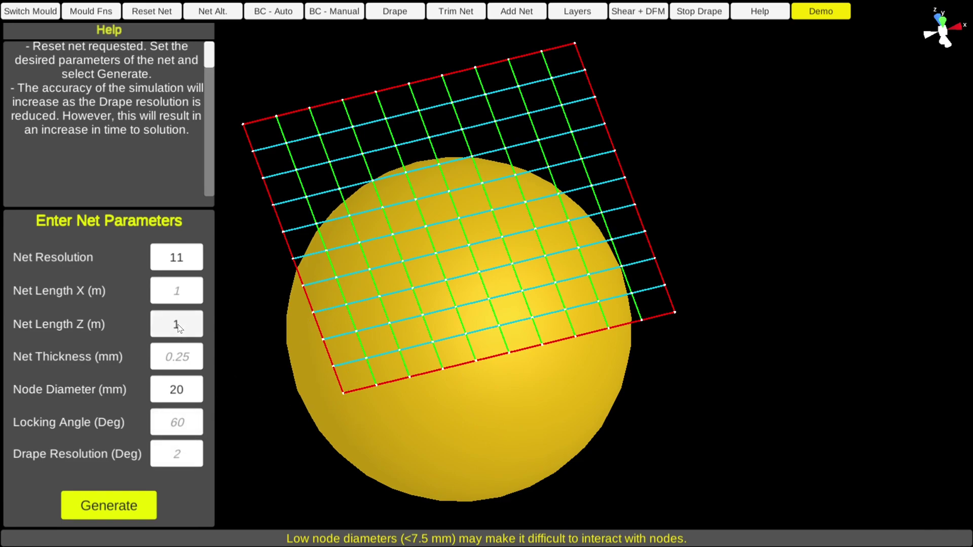
- Clear the net resolution, Z length and node diameter entries to restore their defaults, and generate the net
click(189, 267)
key(BackSpace)
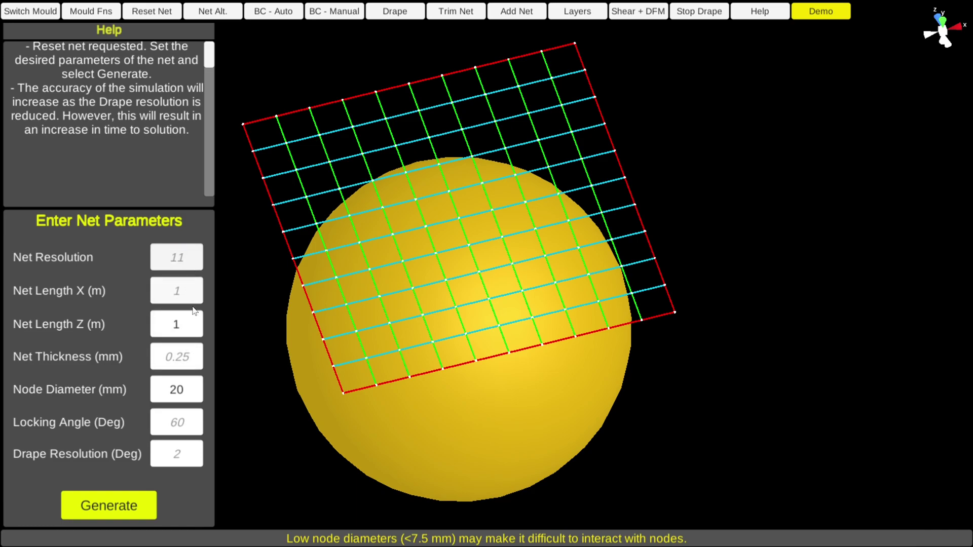
click(189, 327)
key(BackSpace)
click(187, 388)
key(BackSpace)
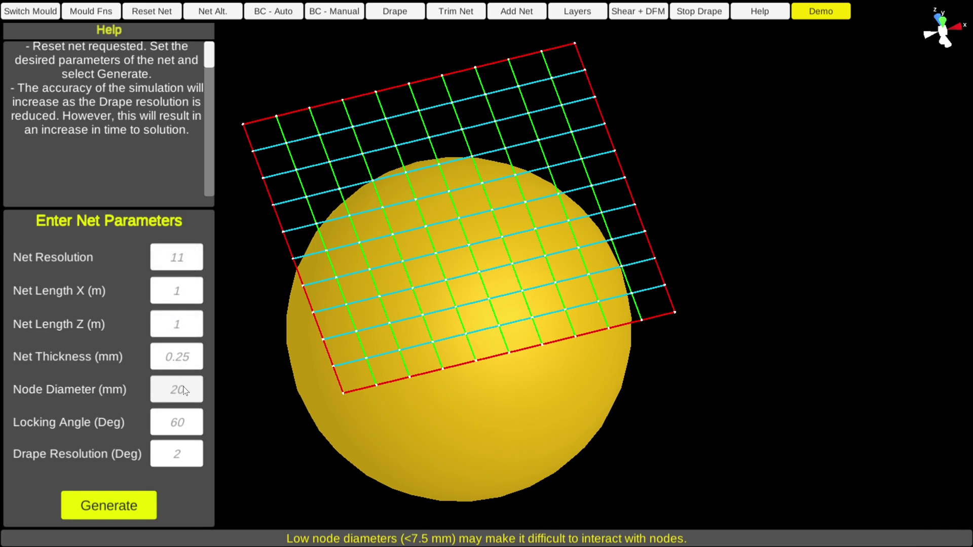
click(140, 506)
drag(718, 143, 758, 233)
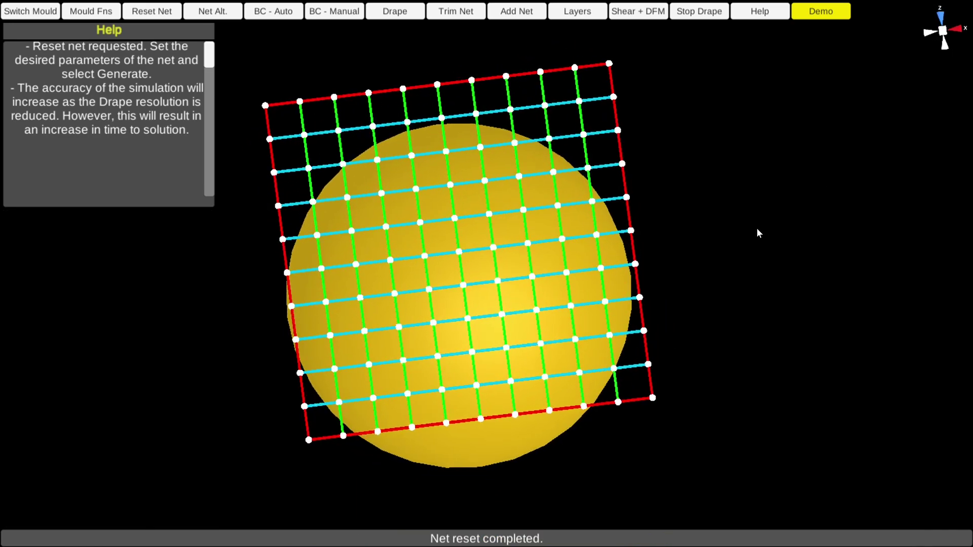
- Open the net alteration settings, look straight down on the X-Z plane and shift the net slightly off the sphere's centre
click(221, 14)
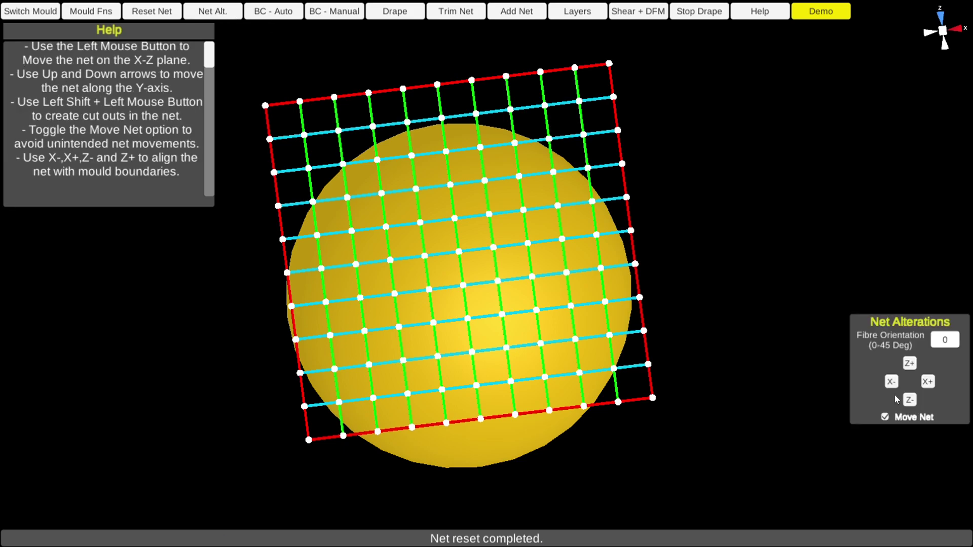
drag(890, 403, 691, 367)
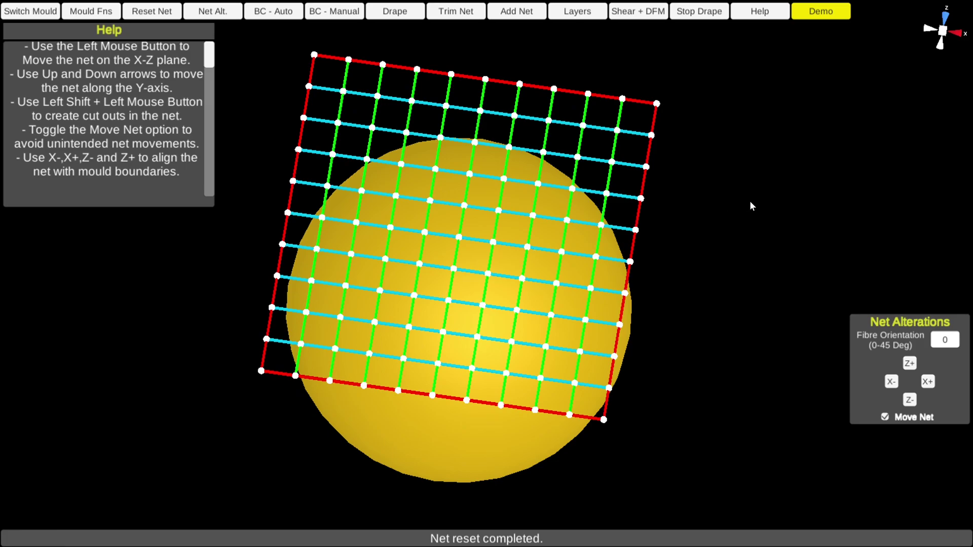
drag(750, 200, 937, 33)
click(942, 18)
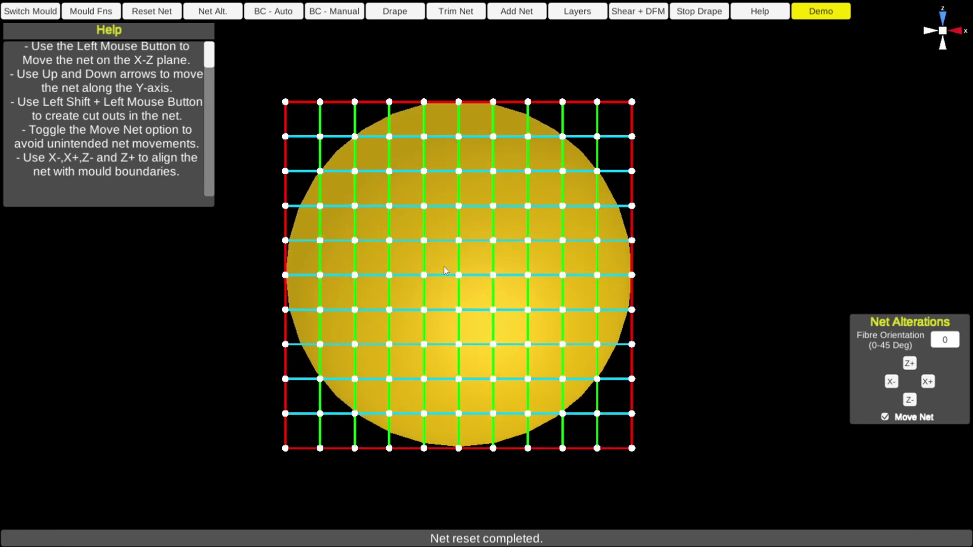
mouse_move(445, 264)
mouse_down()
mouse_move(564, 264)
mouse_move(426, 217)
mouse_move(434, 256)
mouse_move(465, 266)
mouse_move(451, 257)
mouse_move(424, 276)
mouse_move(454, 291)
mouse_move(439, 262)
mouse_up()
- Rotate the net to a fibre orientation of 45 degrees and return it to 0 degrees
click(946, 342)
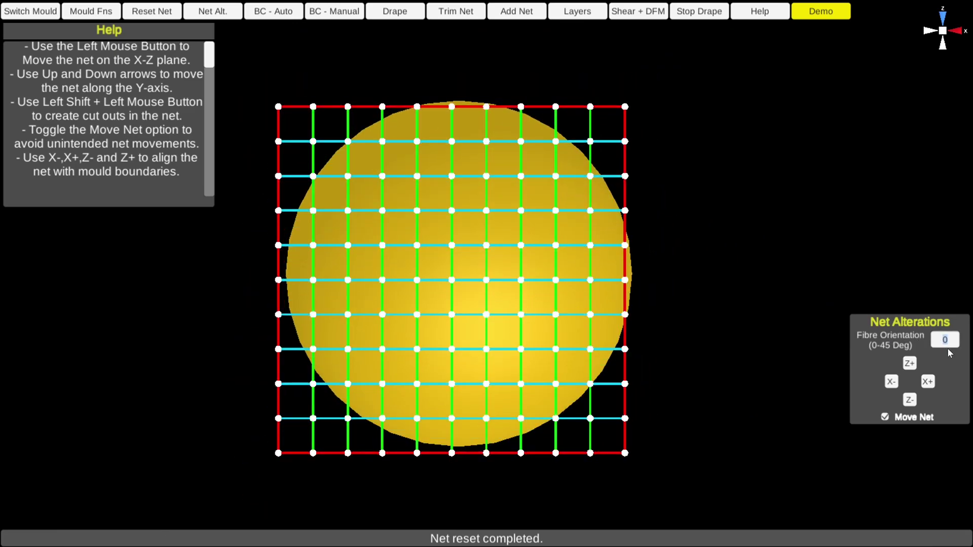
text(45)
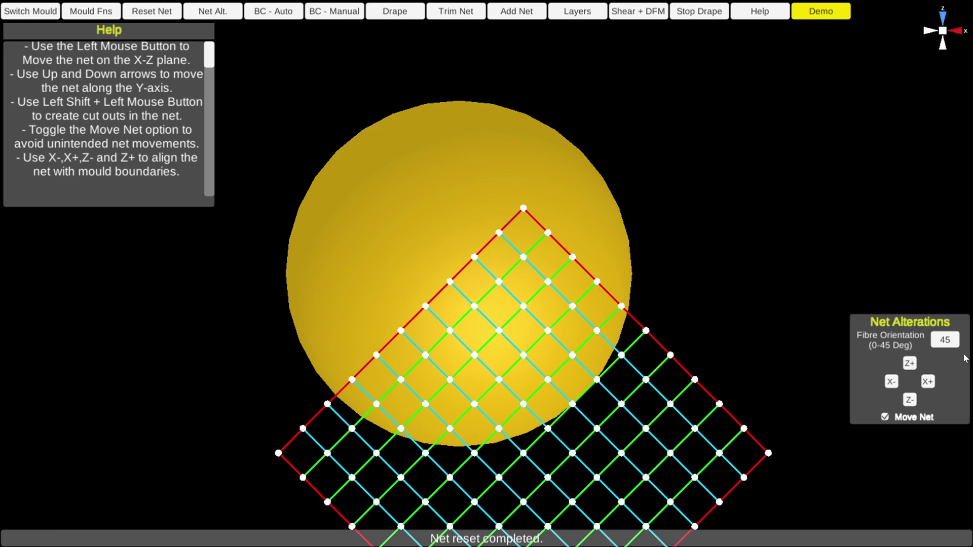
key(BackSpace)
key(BackSpace)
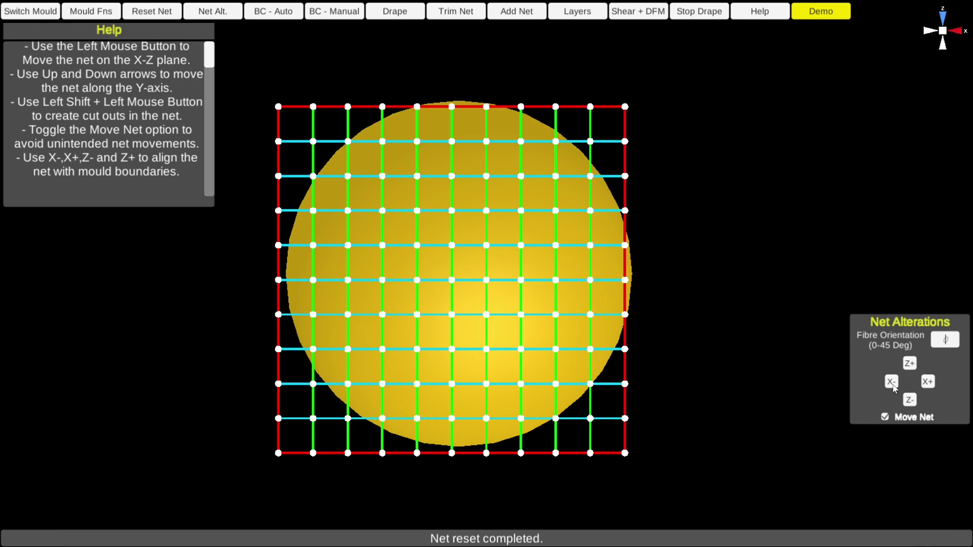
- Switch to the next mould, move the net off it and realign the net with the mould's Z+ and X- boundaries
click(30, 13)
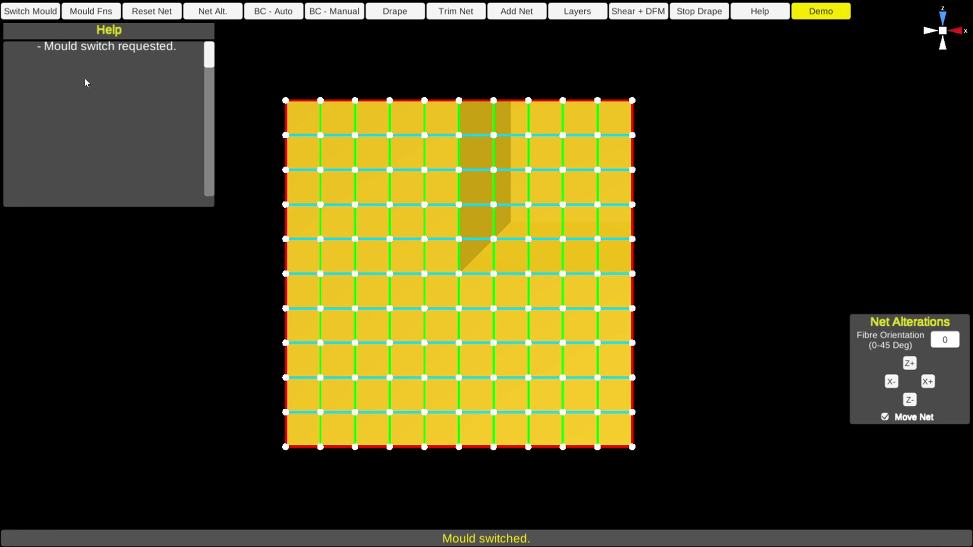
drag(468, 271, 534, 283)
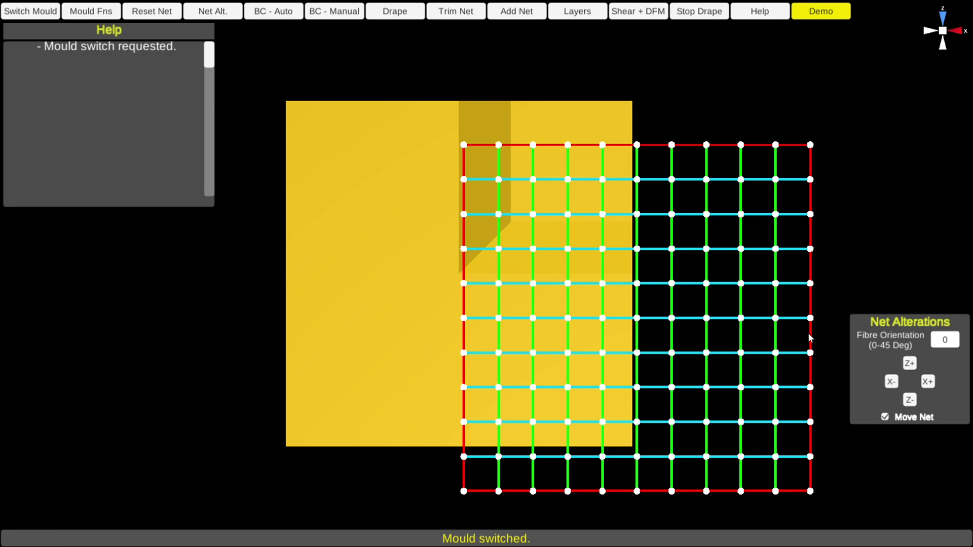
click(909, 365)
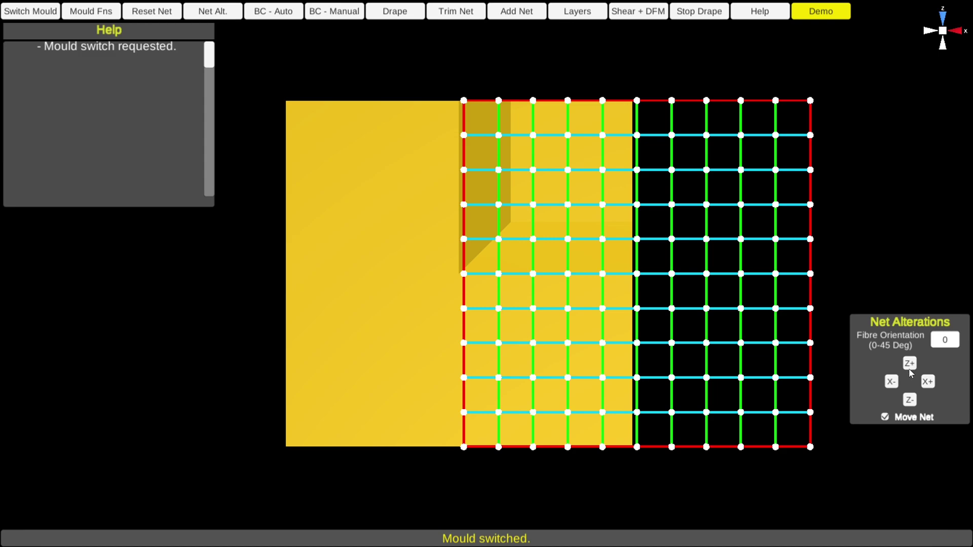
click(891, 382)
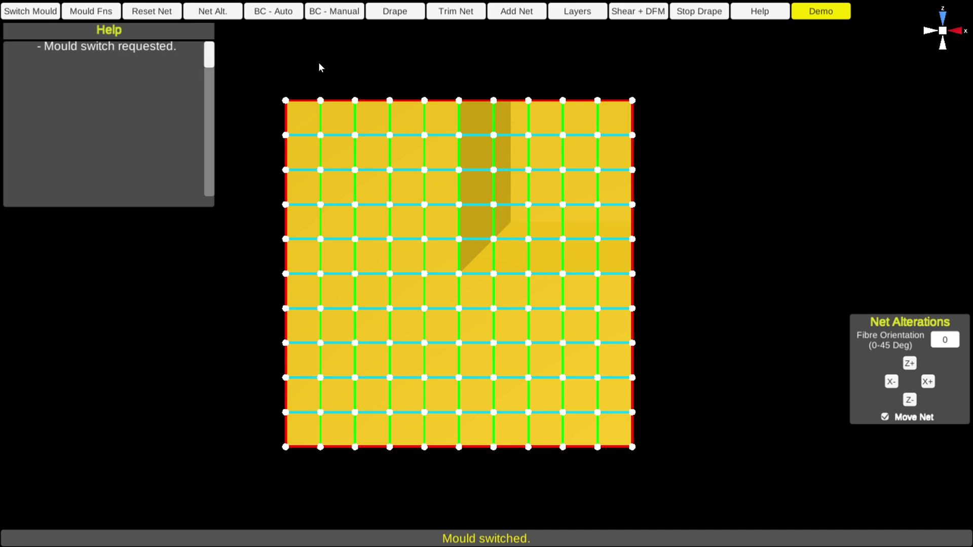
- Displace the net from the stepped mould and snap it back to the X- and Z+ boundaries
key(Down)
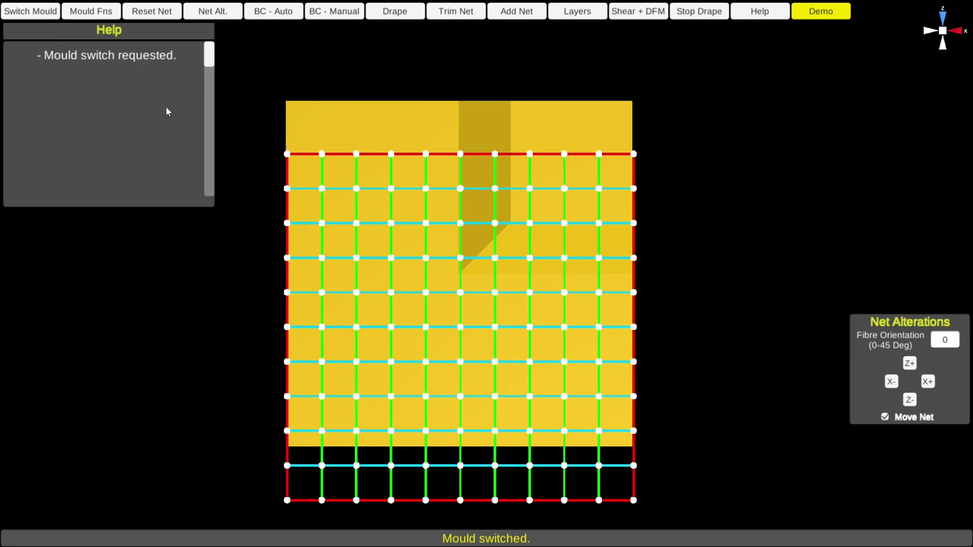
key(Right)
key(Down)
key(Right)
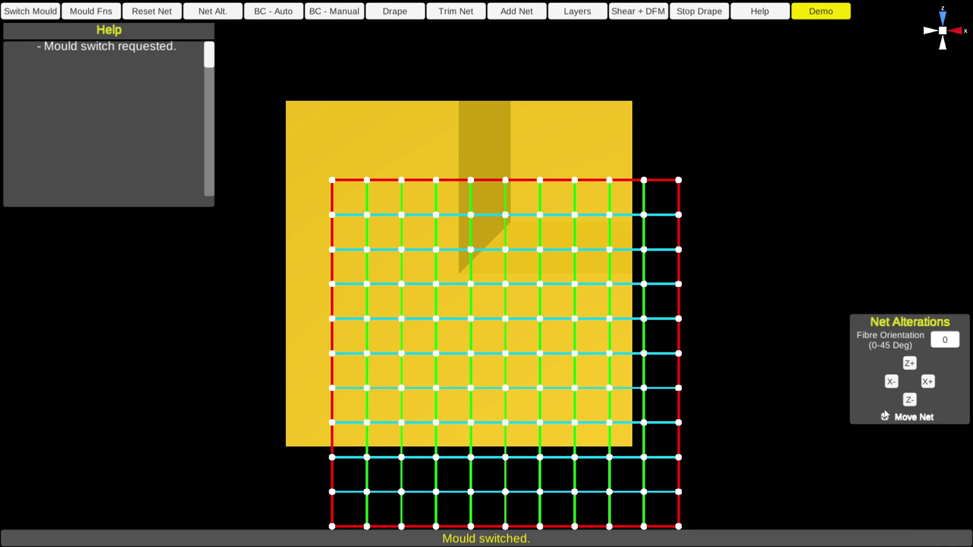
click(894, 383)
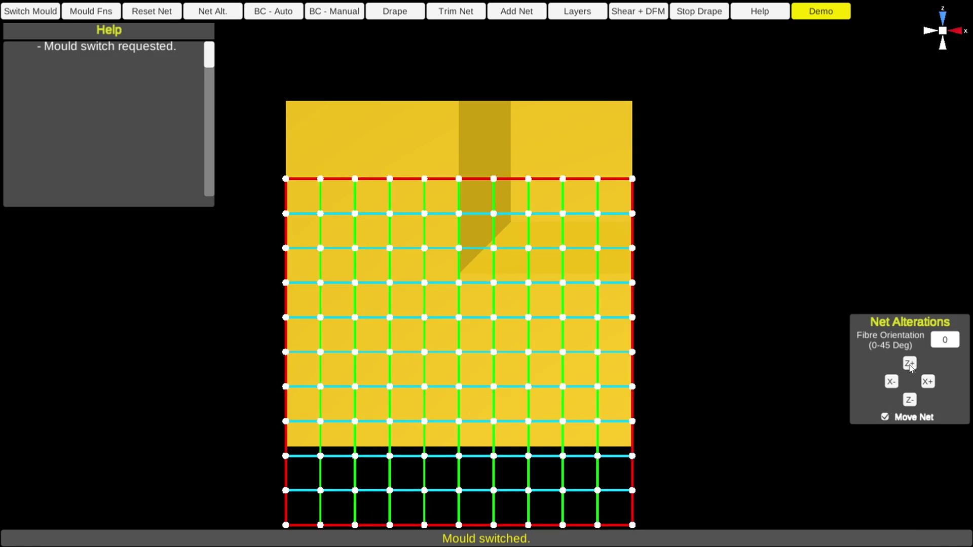
click(909, 363)
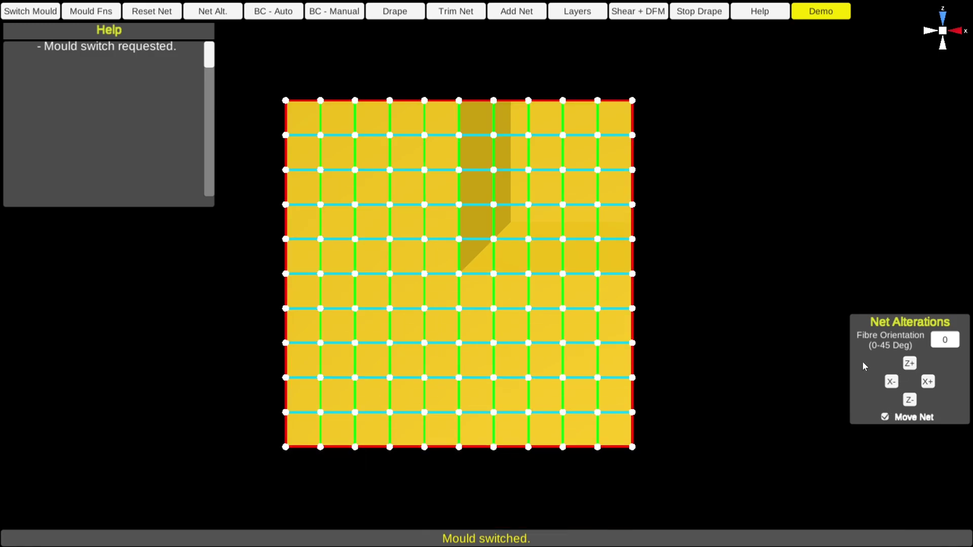
- Disable the Move Net option, hide the help text and view the stepped mould and net at an angle
click(885, 417)
click(761, 15)
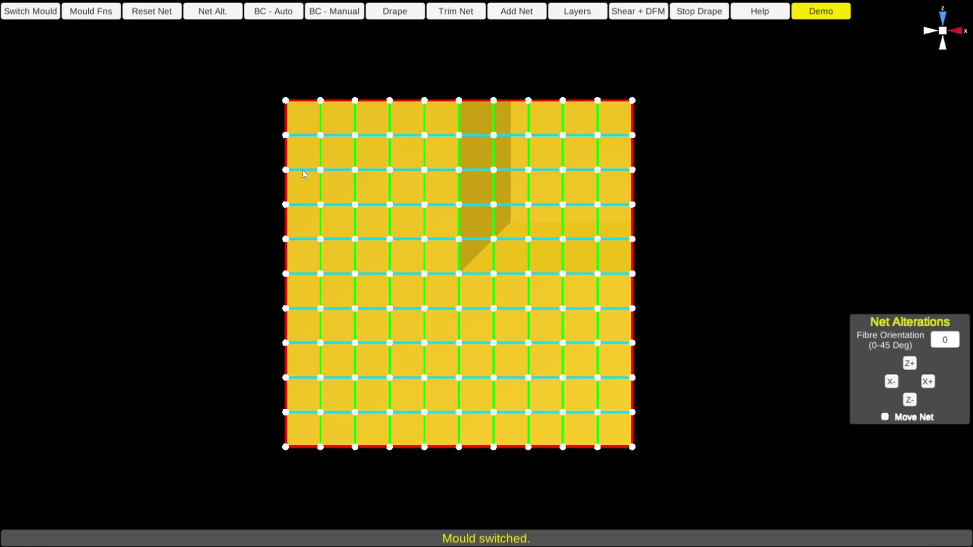
middle_drag(303, 419, 338, 348)
middle_drag(410, 246, 375, 245)
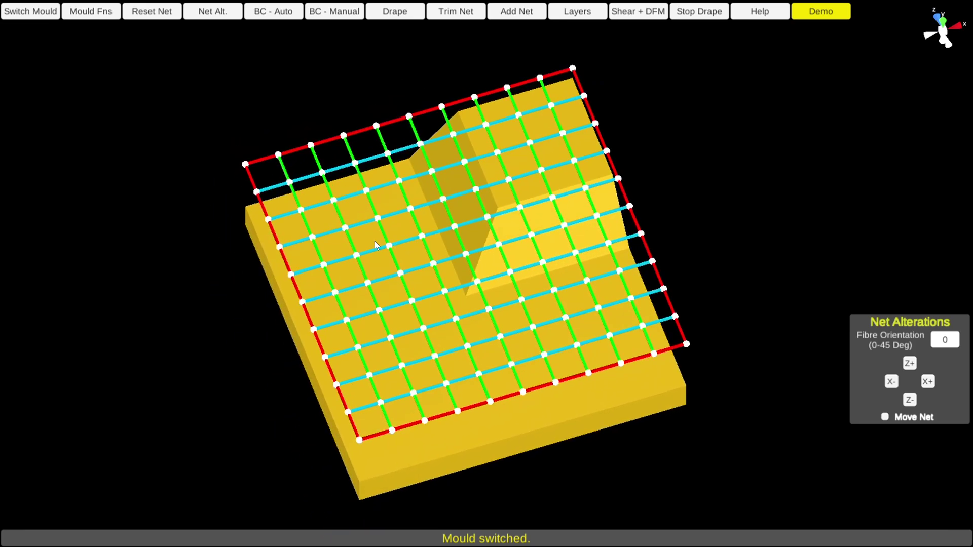
- Inspect the stepped mould and net alternately at an angle and from above, ending with a straight top view
middle_drag(780, 248, 938, 46)
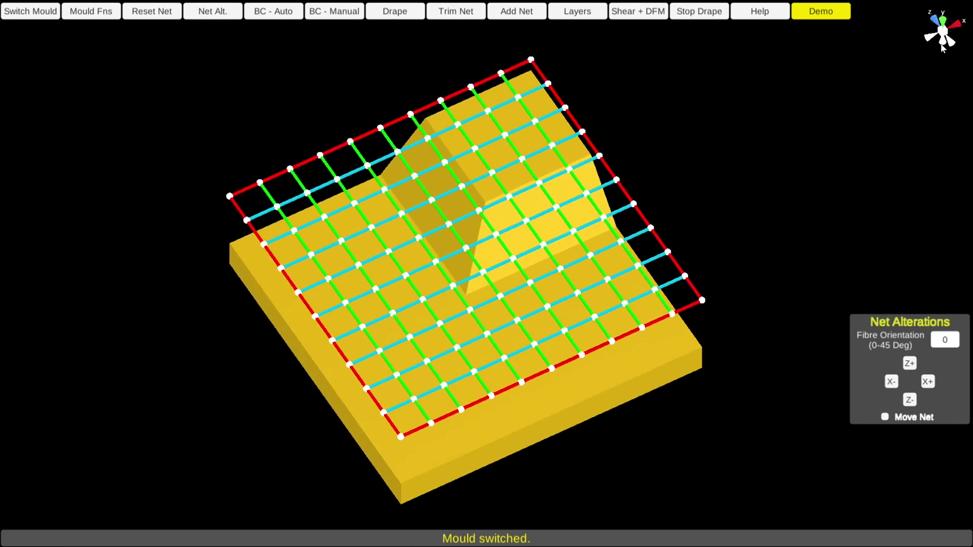
click(943, 18)
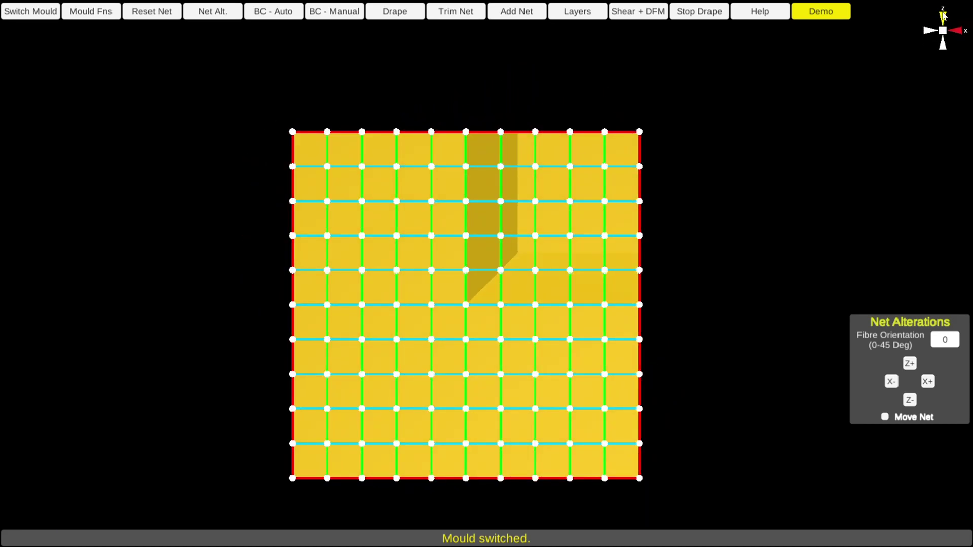
click(943, 17)
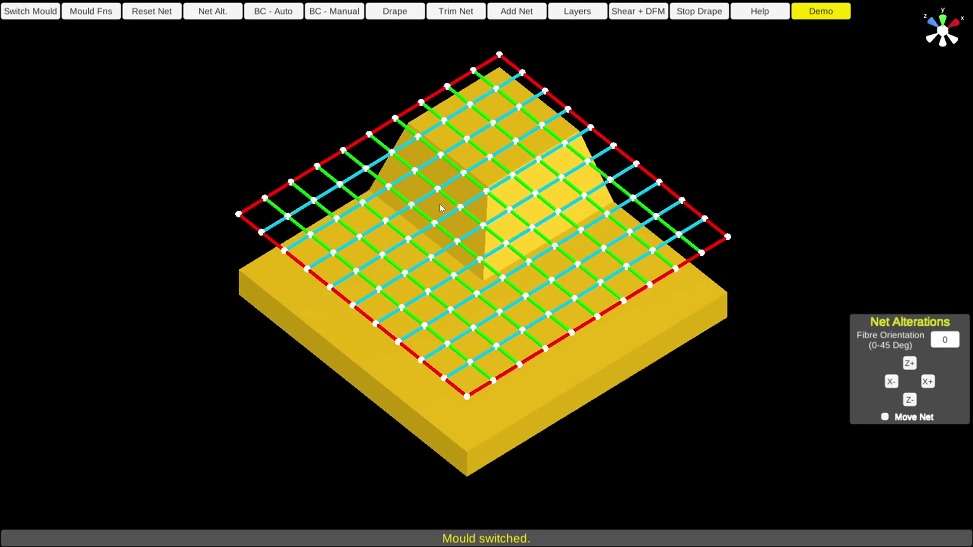
click(943, 21)
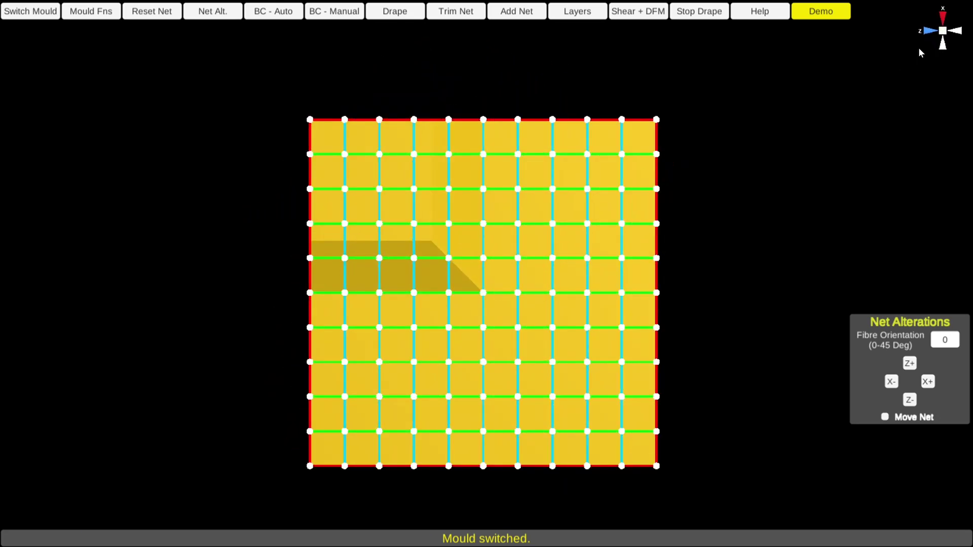
click(942, 26)
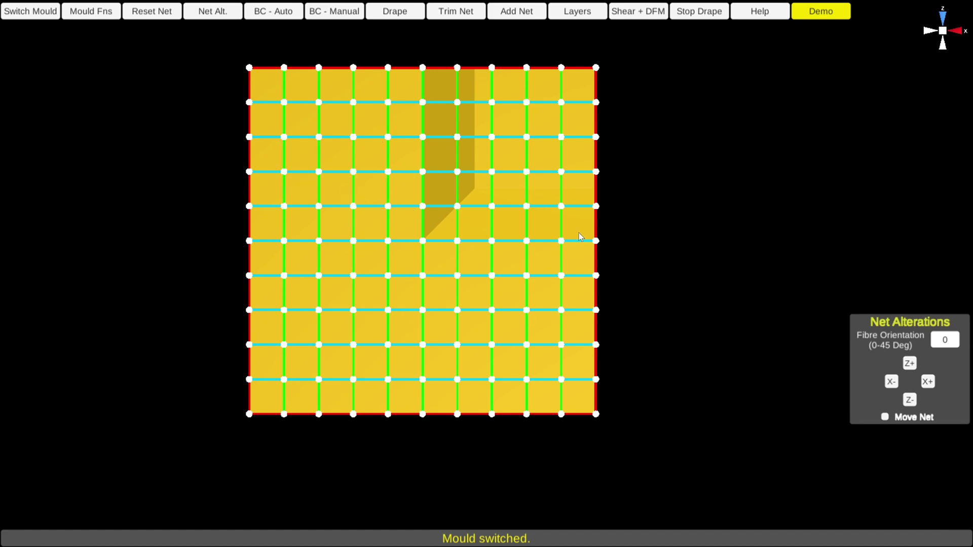
drag(695, 281, 701, 184)
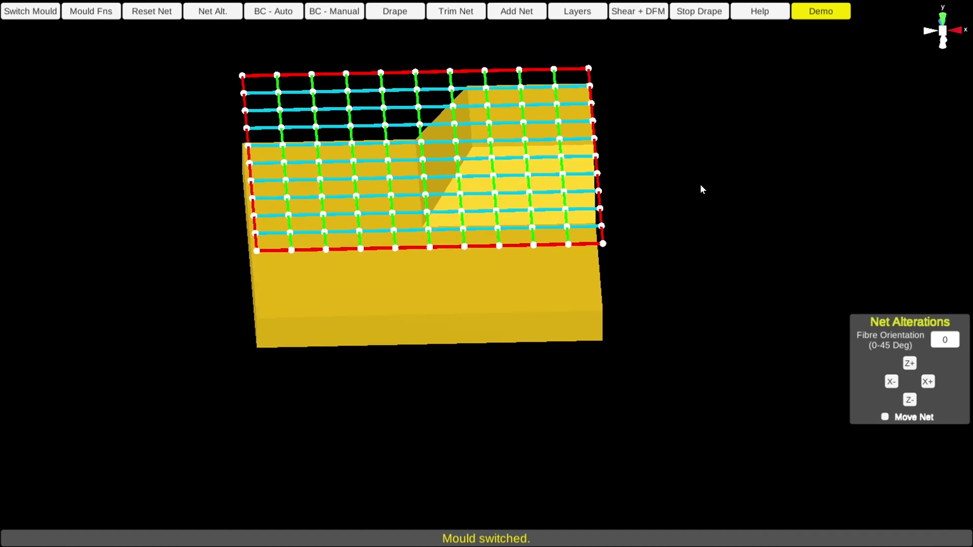
click(935, 27)
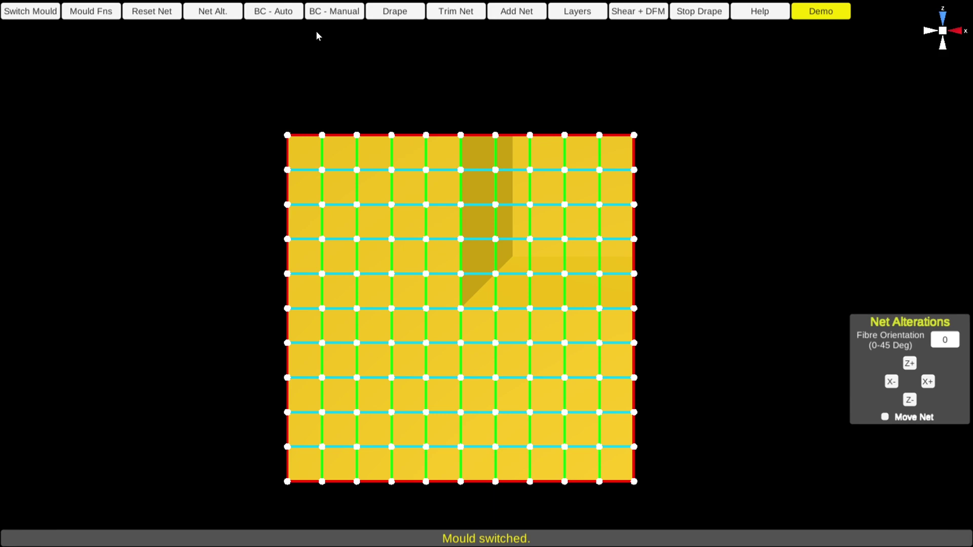
- Switch between the automatic and manual boundary condition modes, finishing in the automatic mode
click(285, 18)
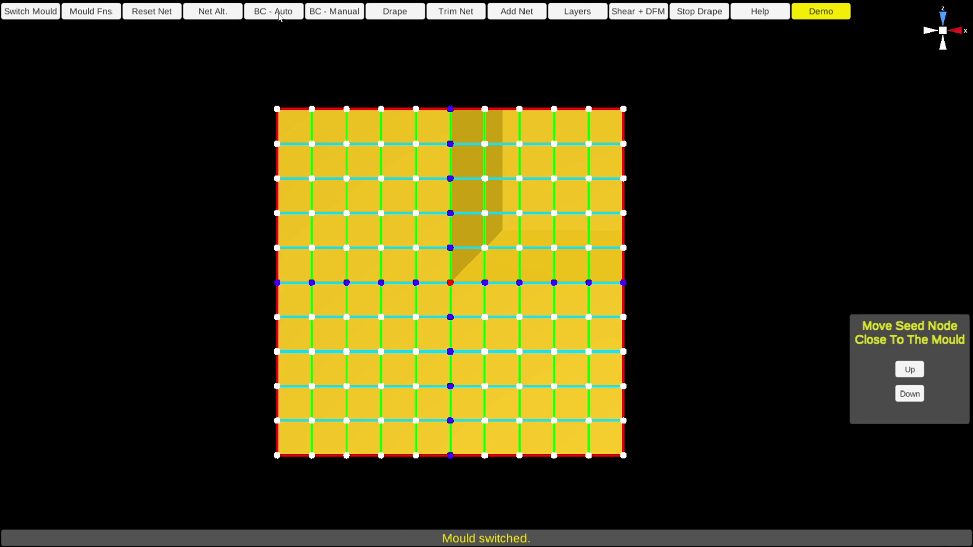
click(328, 14)
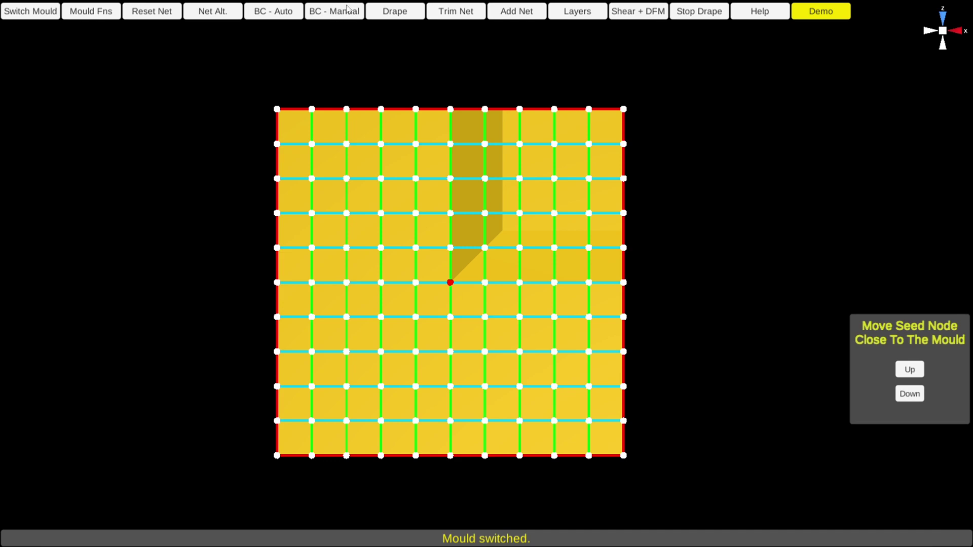
click(265, 12)
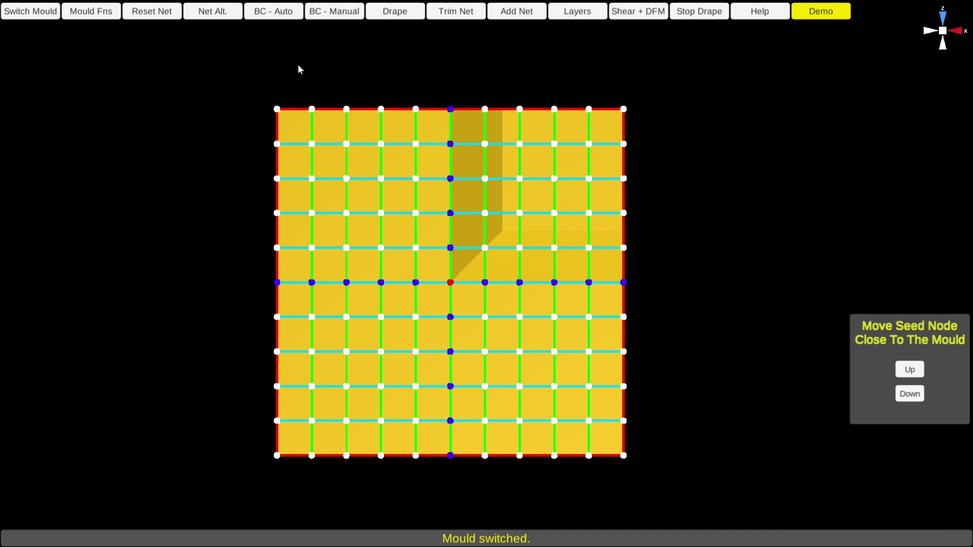
click(330, 17)
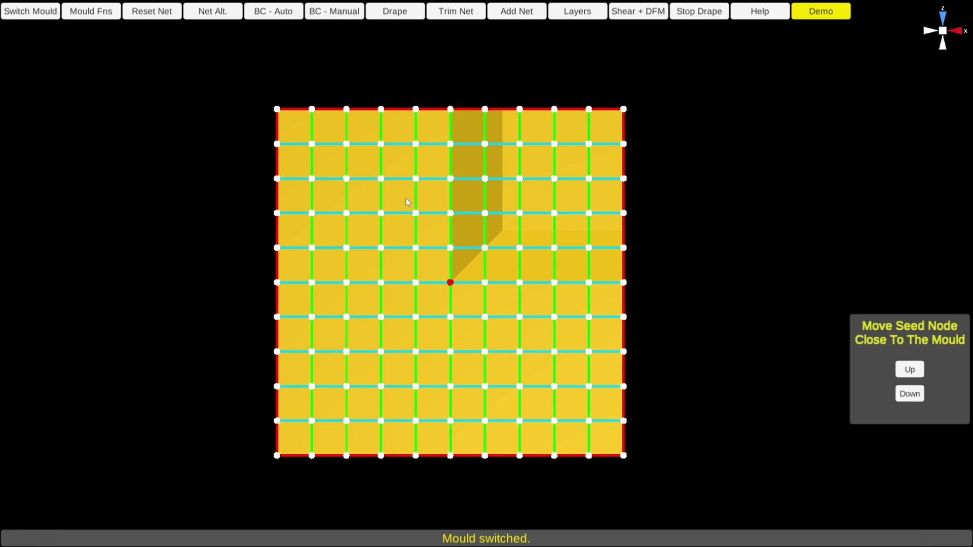
click(277, 18)
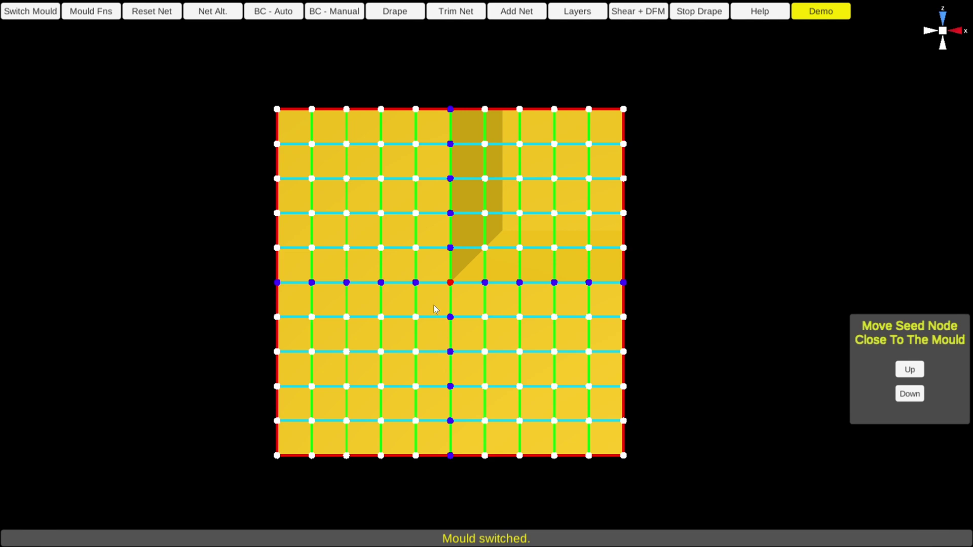
- Try several seed nodes across the net, including the X+/Z+ corner, and return the seed to the net's centre node
click(346, 214)
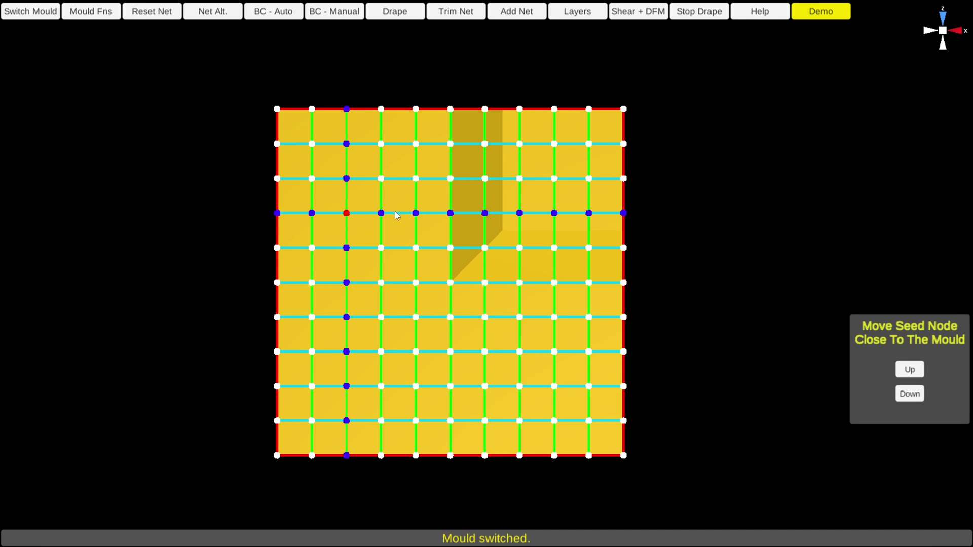
click(450, 214)
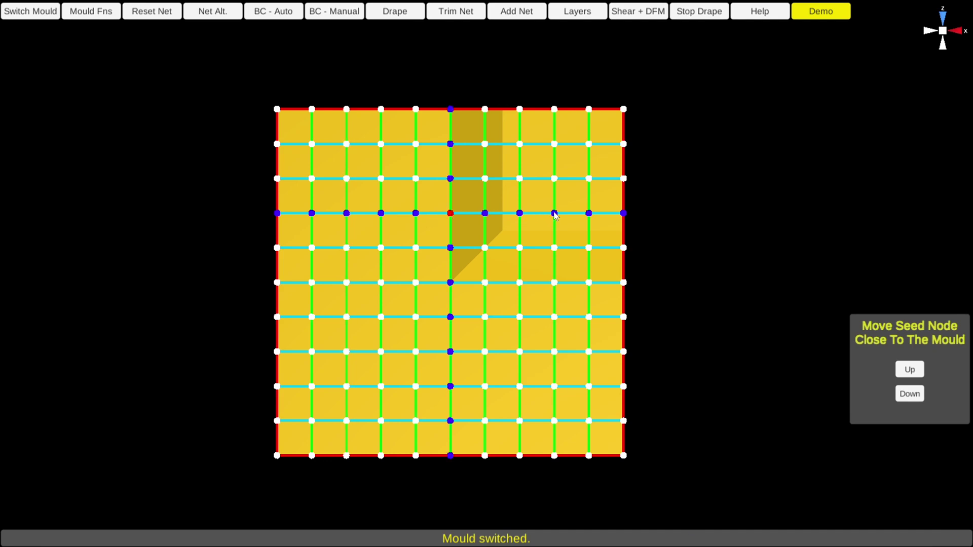
click(554, 214)
click(484, 352)
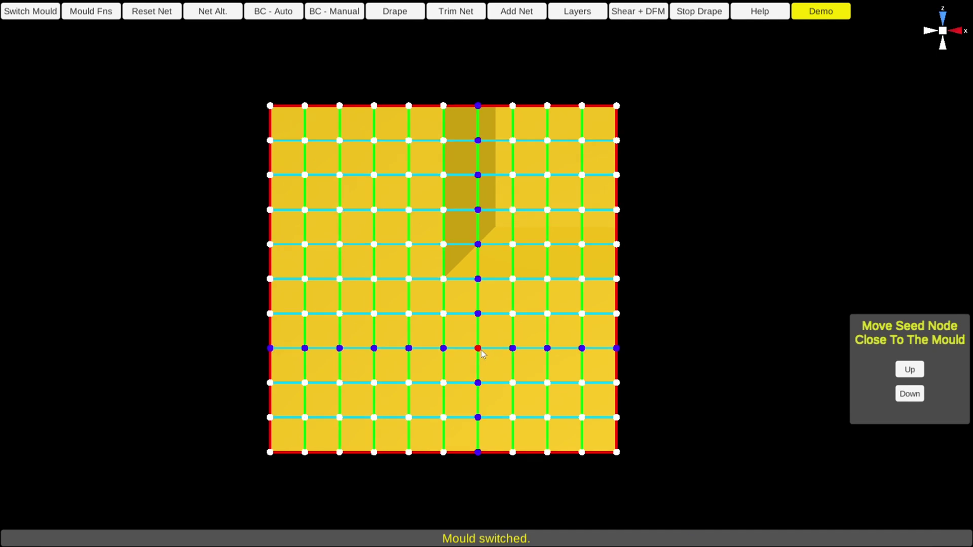
click(444, 349)
click(444, 315)
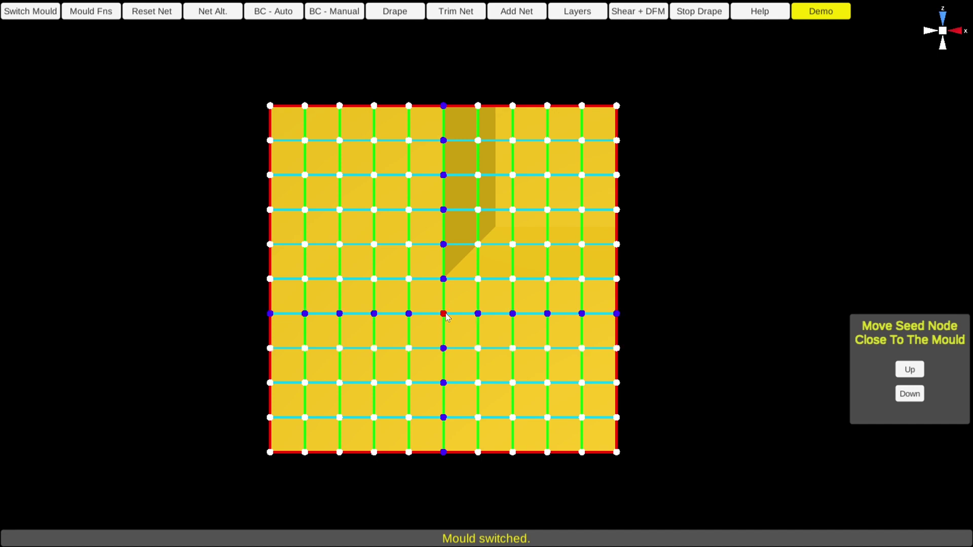
click(617, 107)
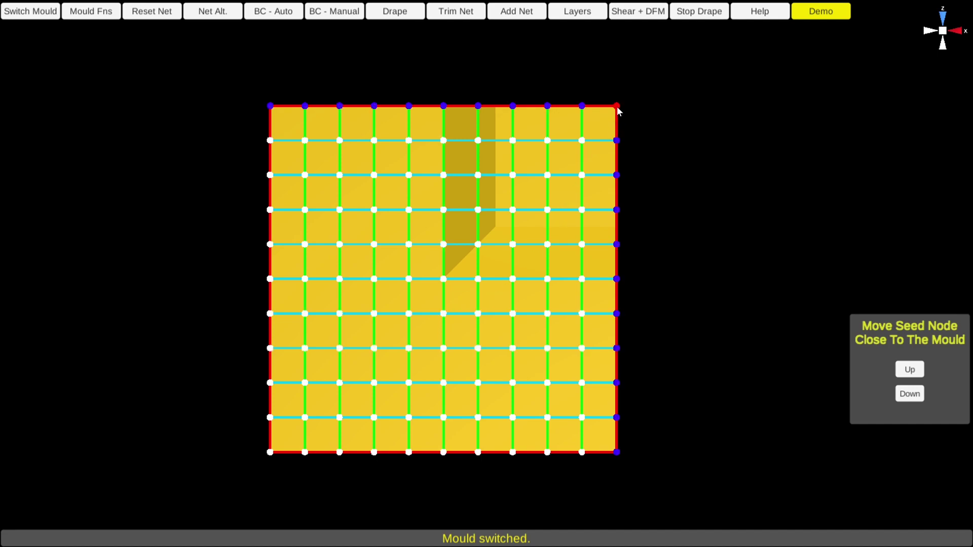
click(446, 279)
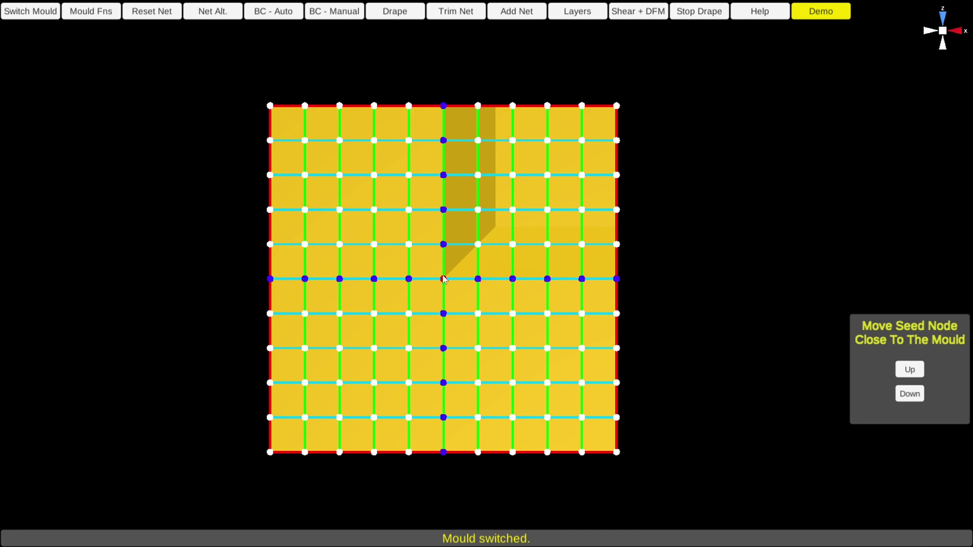
- Shorten the constrained tows to end two nodes inside the Z+ edge and one node inside the Z-, X+ and X- edges
click(443, 175)
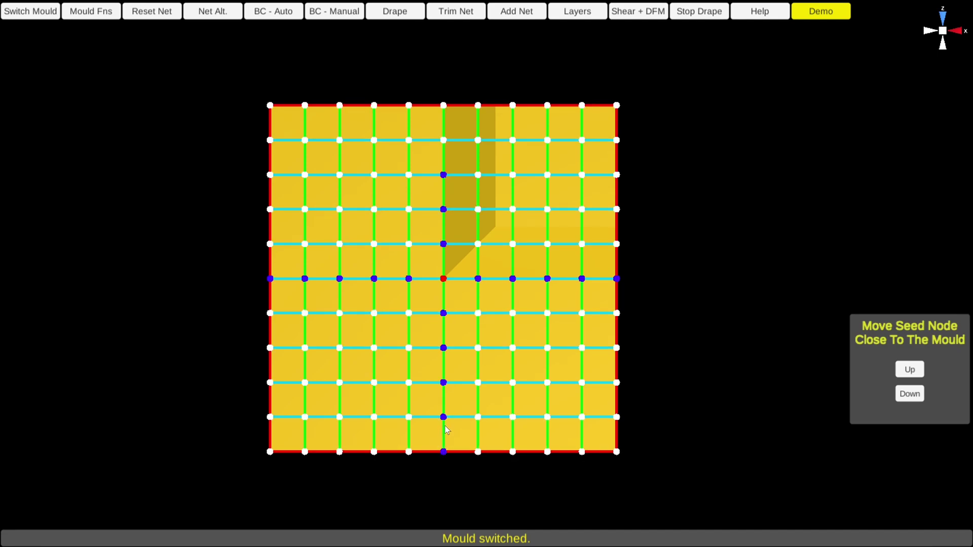
click(444, 417)
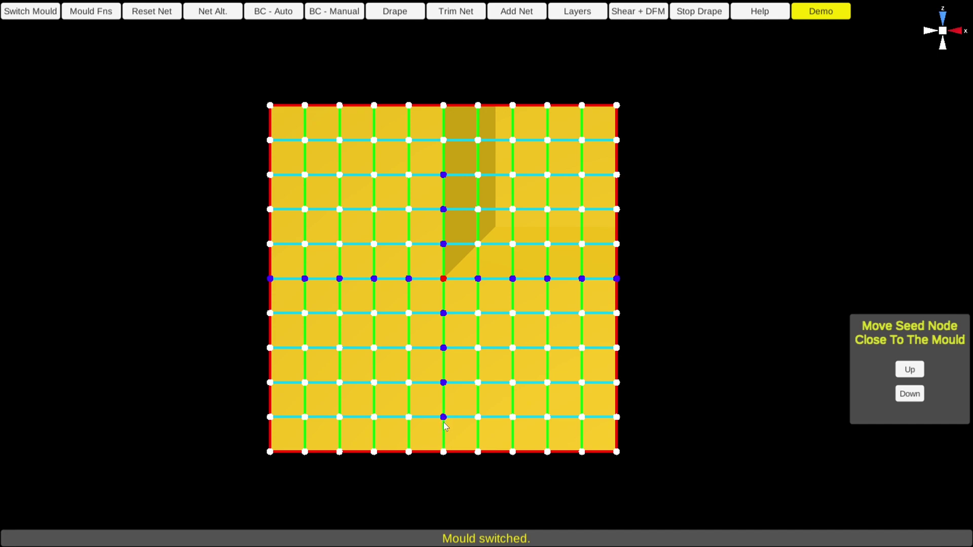
click(583, 280)
click(309, 280)
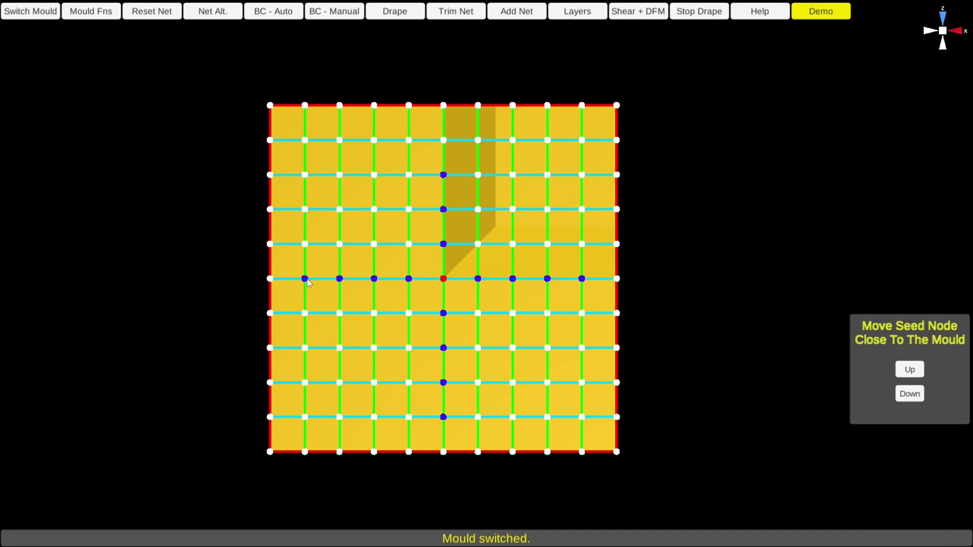
- Show the help text and review the instructions on selecting the seed node and the tows' start and end nodes
click(747, 16)
scroll(212, 65, down, 6)
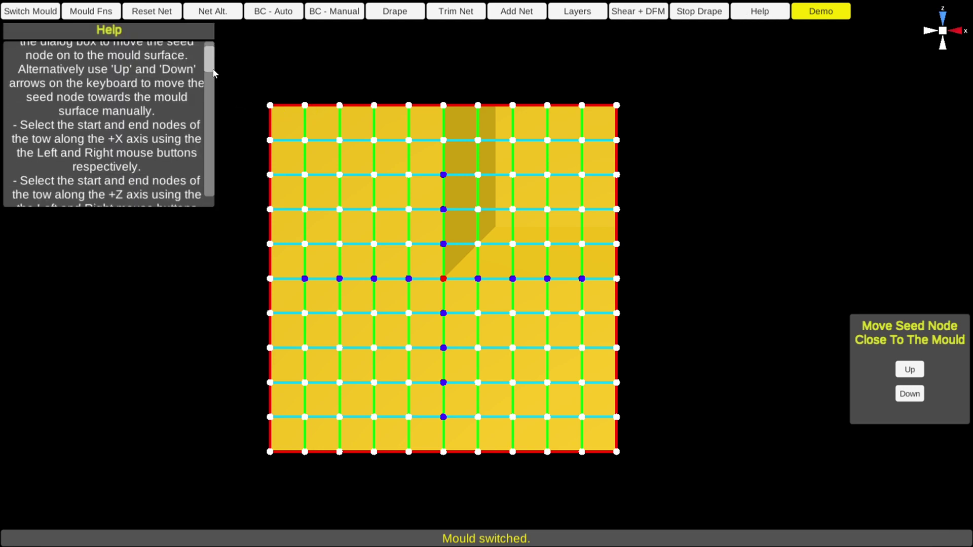
scroll(206, 56, up, 4)
scroll(204, 52, up, 3)
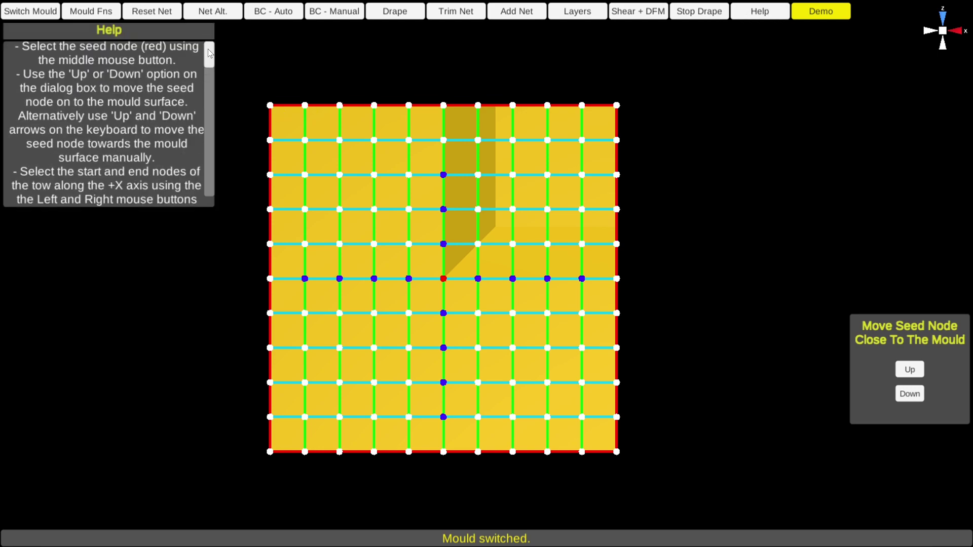
- Hide the help text and, after trying other seed nodes, set the seed one node to the X- side of the net's centre
middle_click(409, 244)
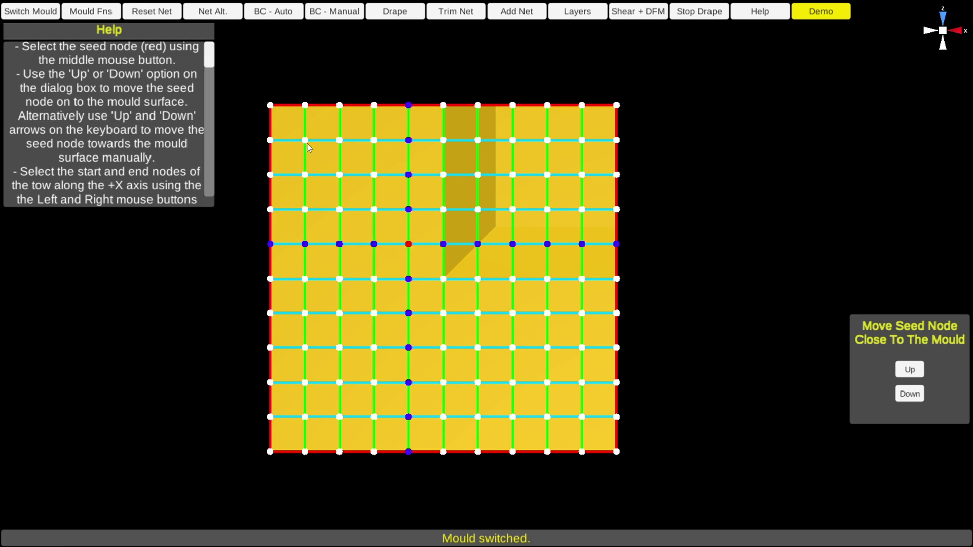
click(761, 17)
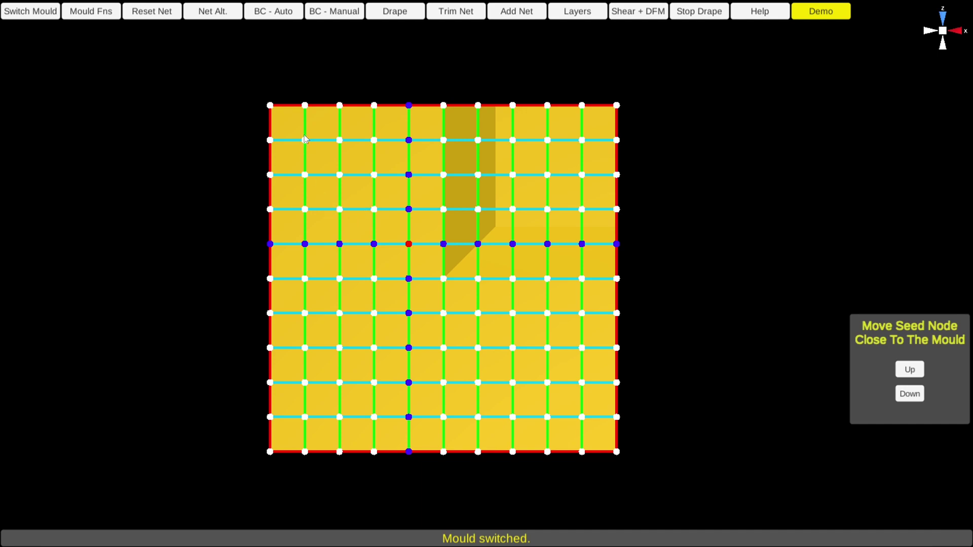
middle_click(278, 105)
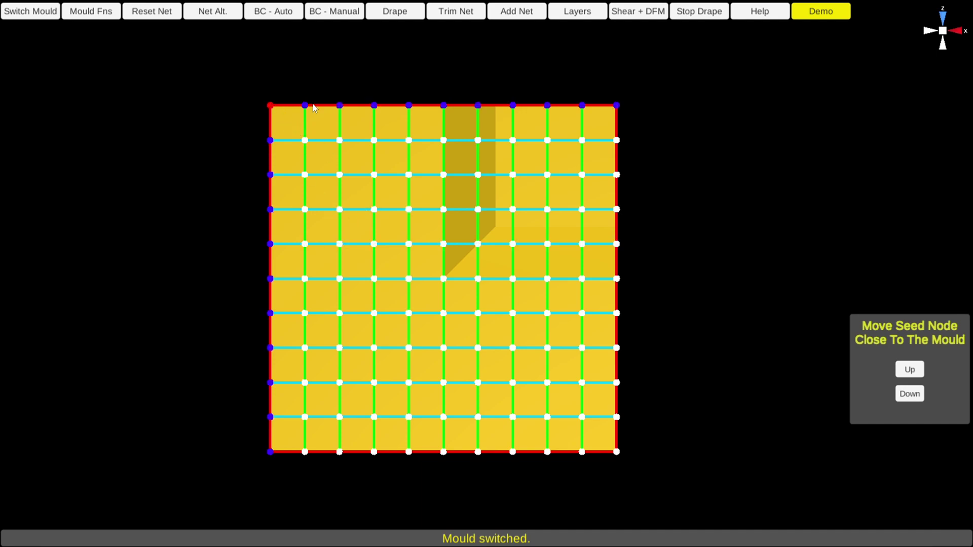
middle_click(408, 243)
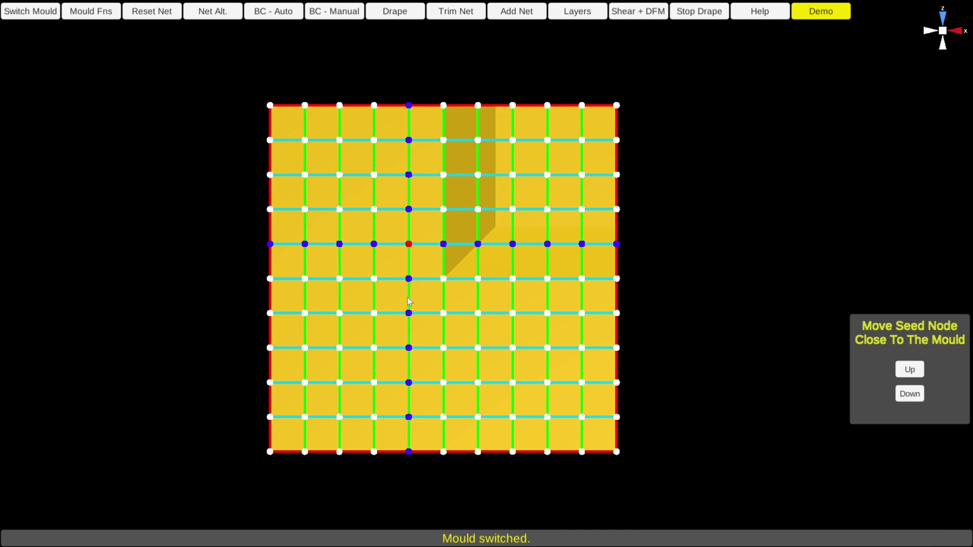
middle_click(409, 280)
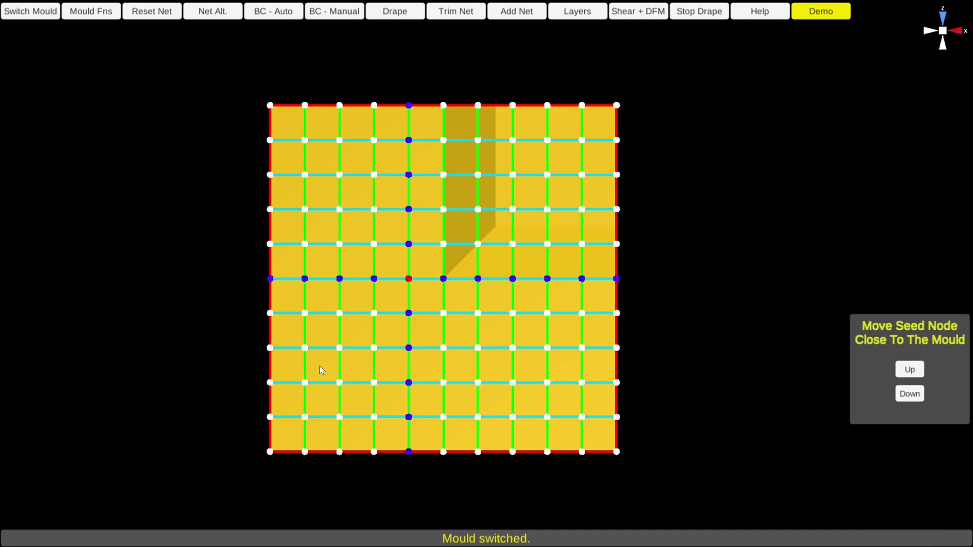
- Try to drape the net while its seed node is still above the mould, viewing the model at an angle
drag(247, 473, 296, 379)
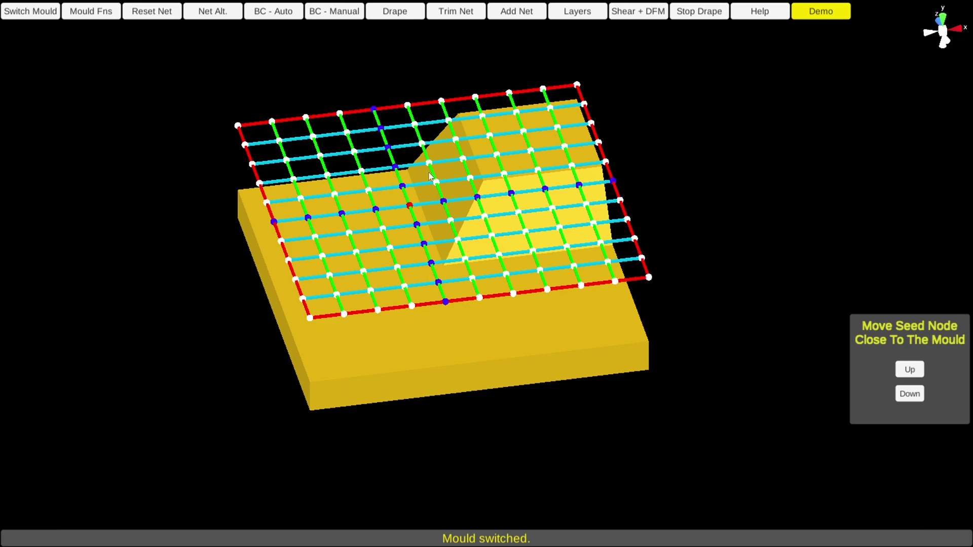
click(400, 17)
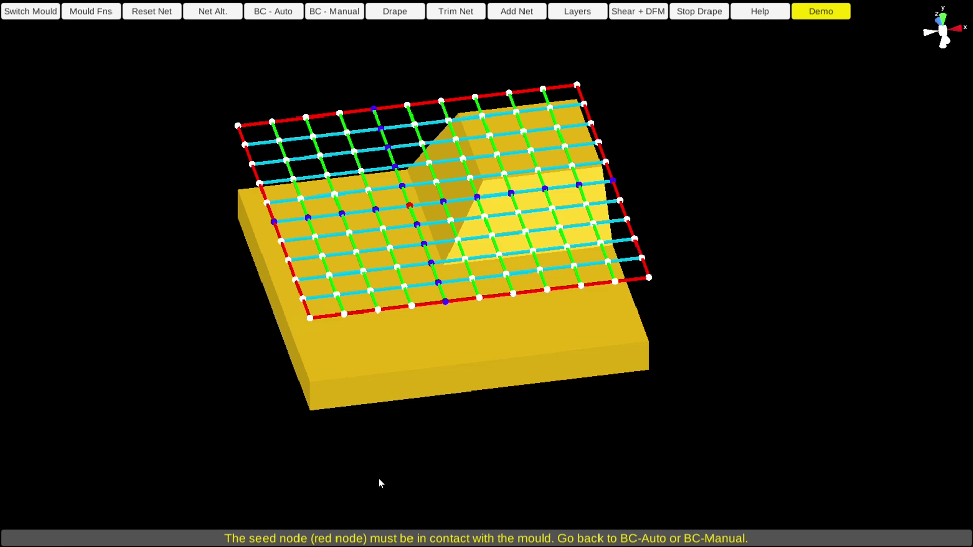
drag(638, 293, 313, 66)
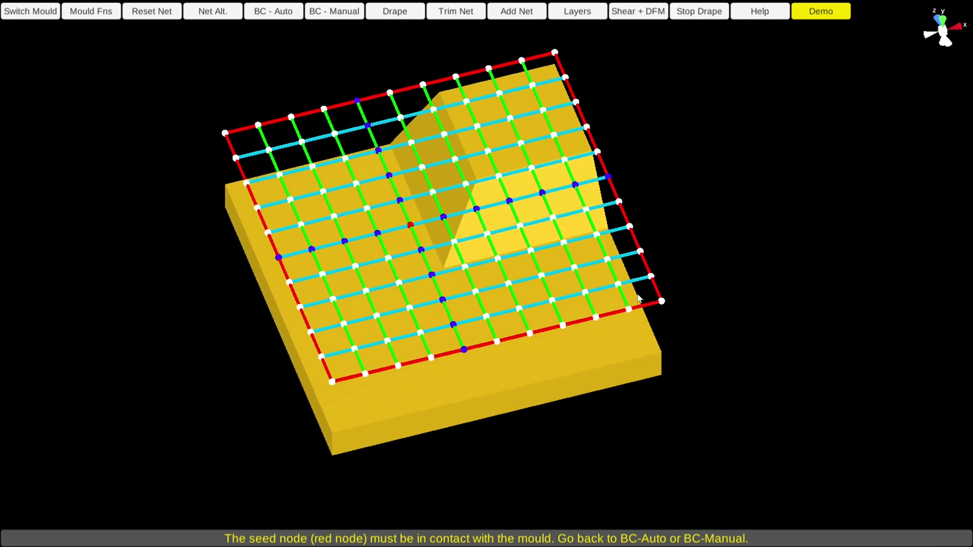
- Return to automatic boundary conditions, lower the seed node into contact with the mould surface and inspect the contact point
click(281, 18)
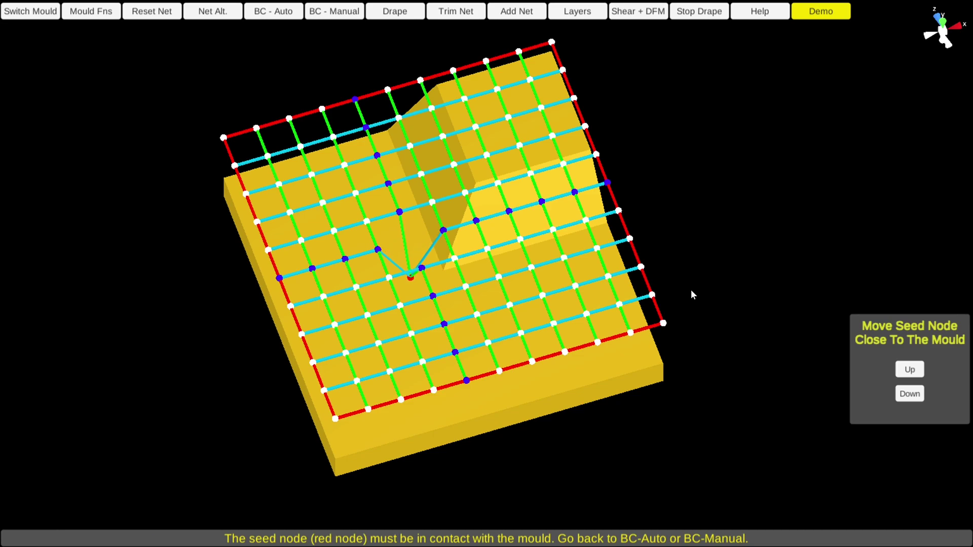
drag(581, 291, 463, 344)
scroll(446, 363, up, 5)
scroll(390, 324, up, 3)
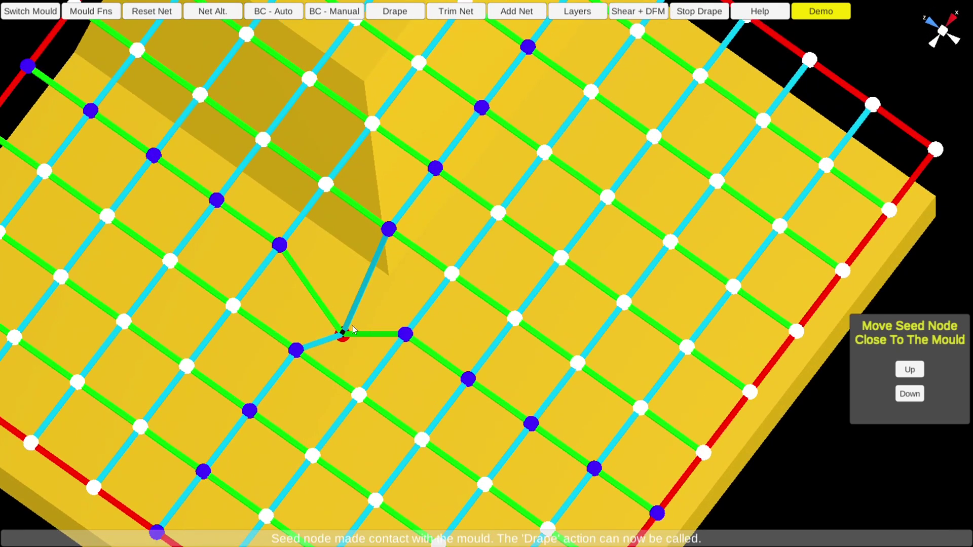
scroll(390, 386, down, 8)
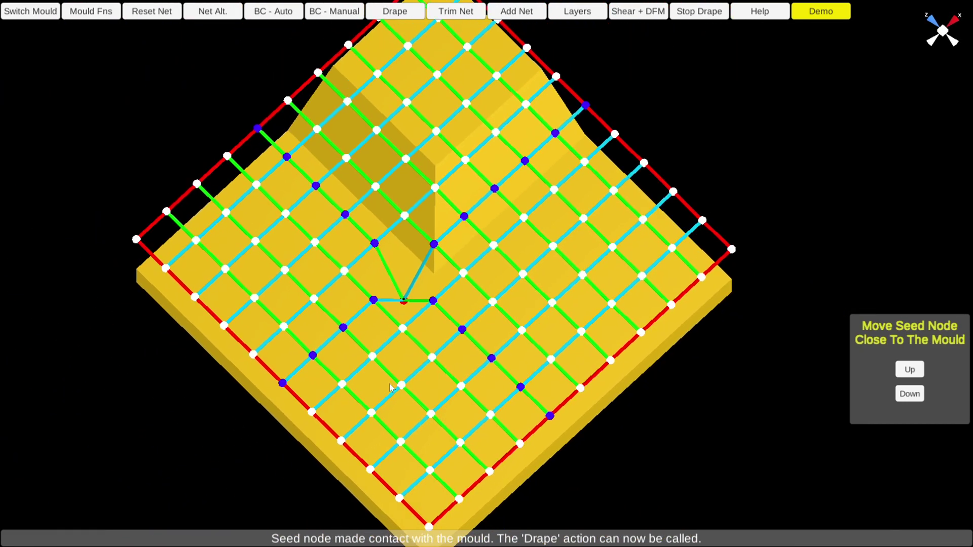
middle_drag(390, 384, 540, 355)
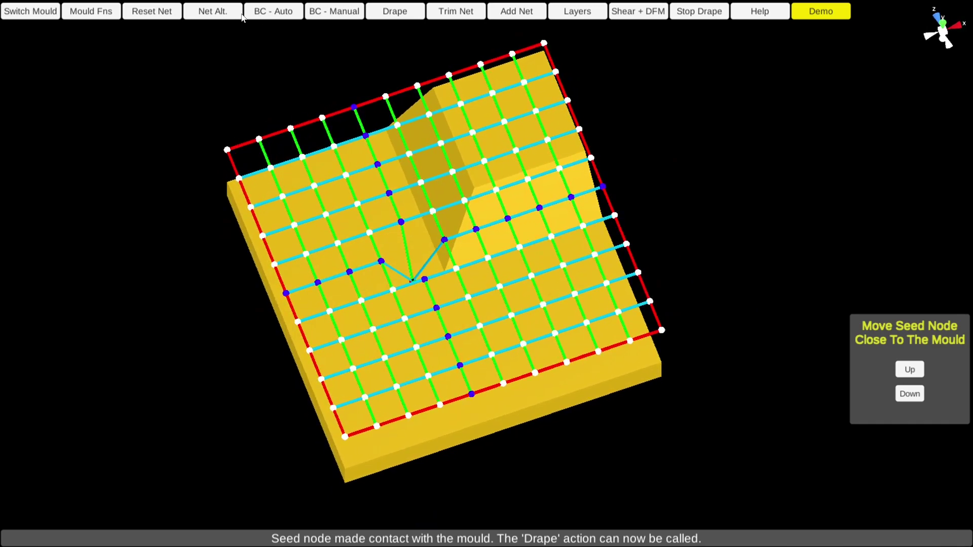
- Regenerate the net with the current parameters, apply automatic boundary conditions and lower the seed node into contact with the mould
click(152, 11)
click(135, 512)
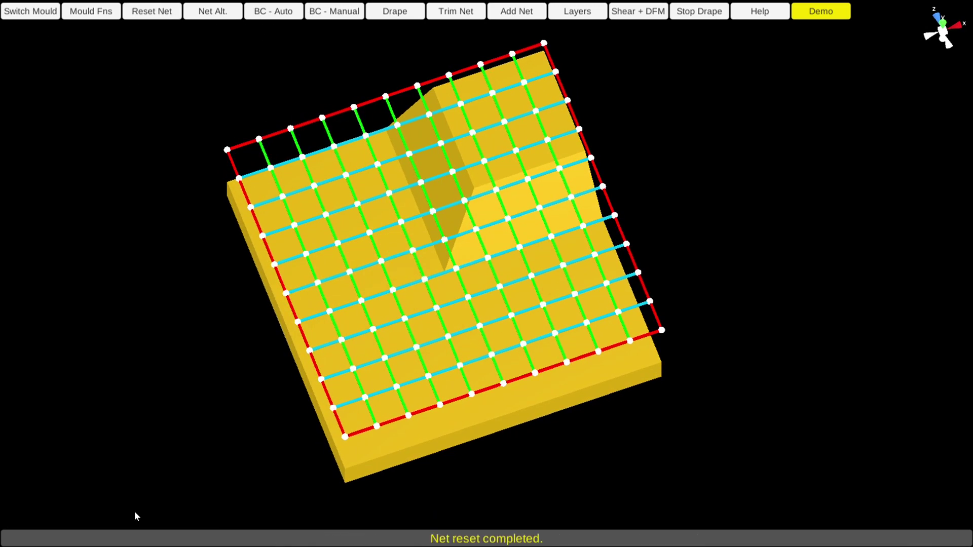
drag(688, 283, 710, 296)
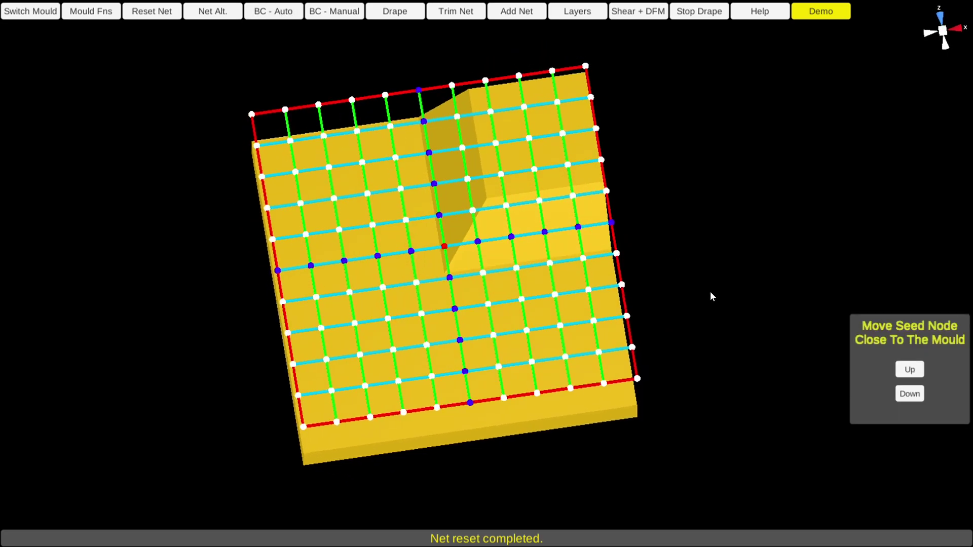
click(909, 394)
click(909, 394)
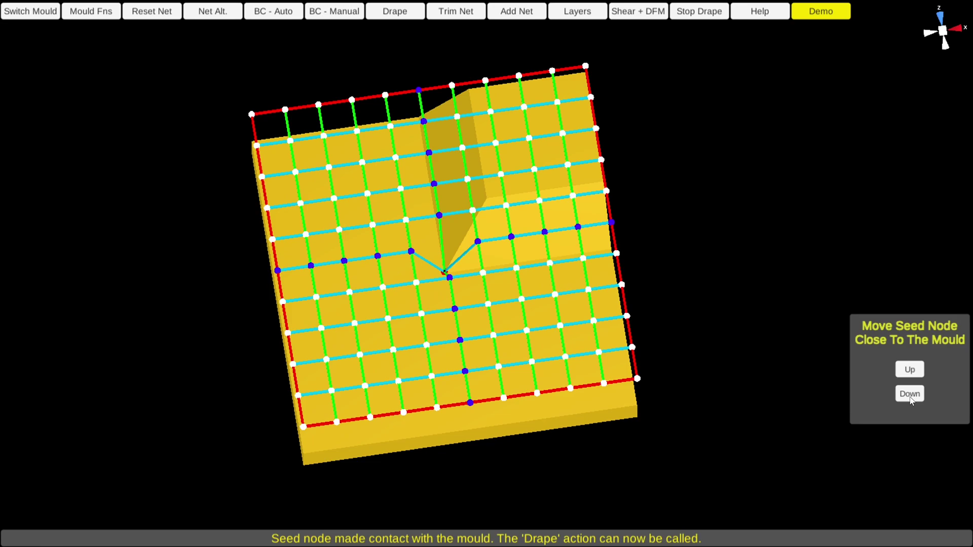
- Drape the net over the stepped mould and inspect the draped result from several angles
drag(403, 372, 427, 370)
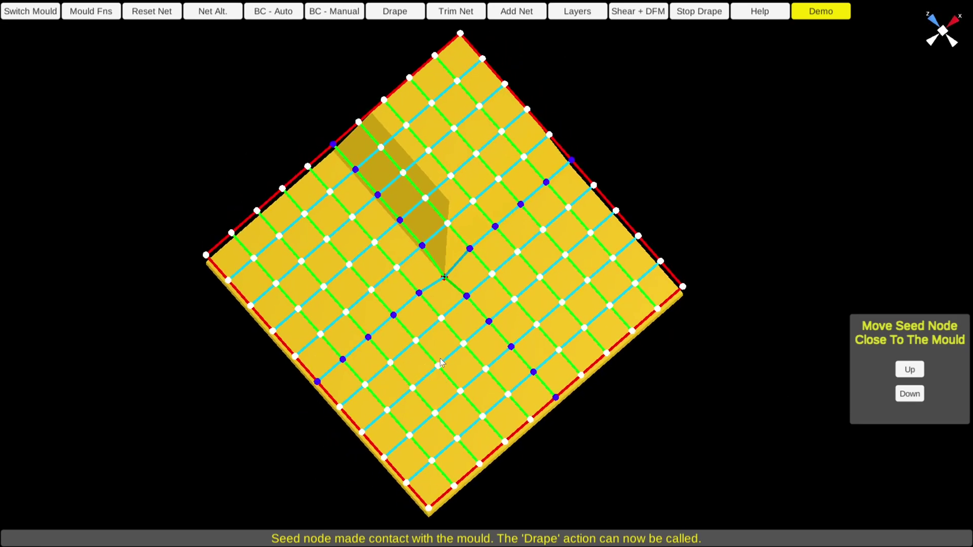
drag(509, 337, 462, 229)
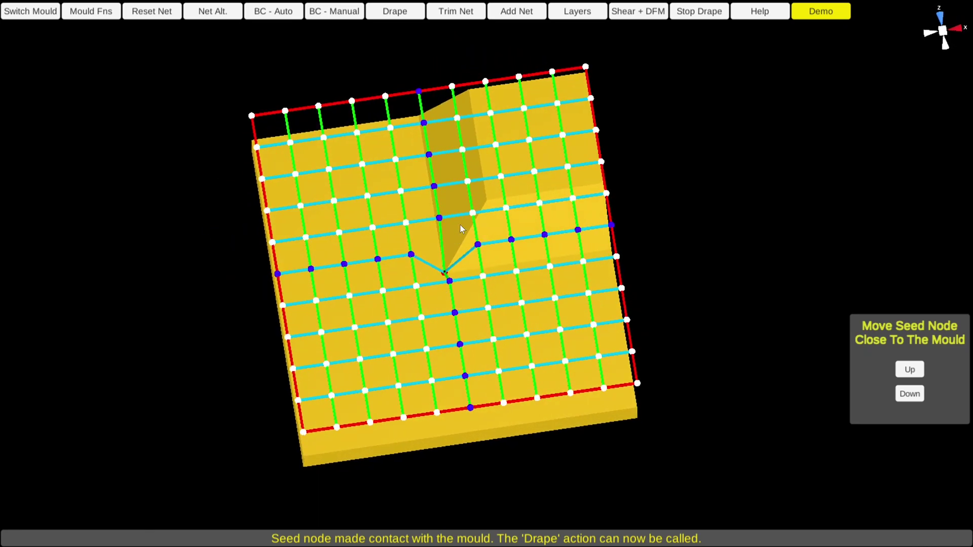
click(400, 17)
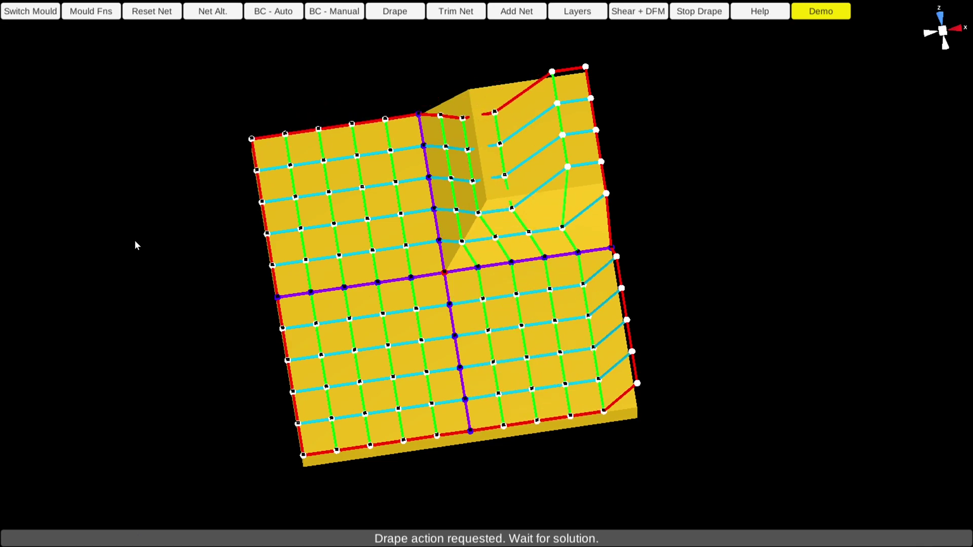
drag(215, 341, 366, 307)
drag(509, 259, 461, 272)
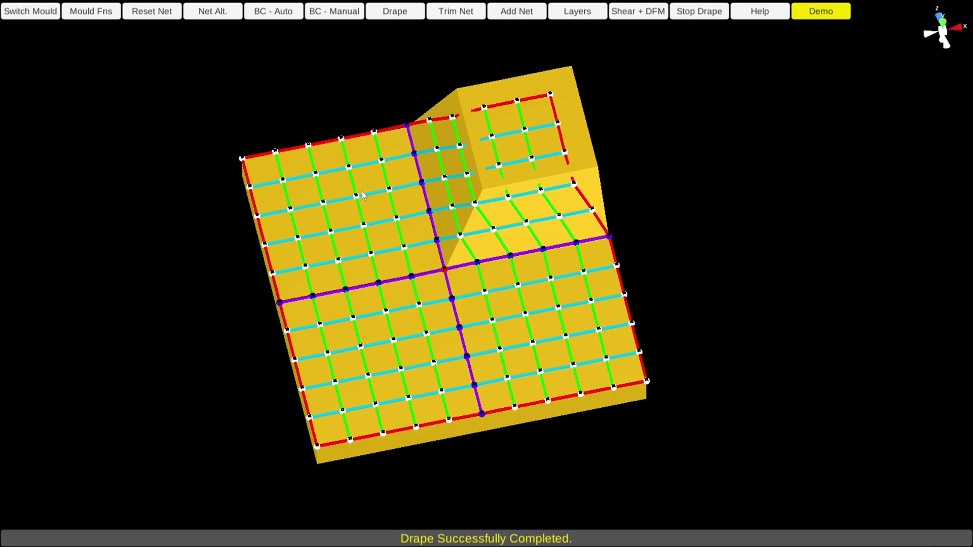
drag(394, 303, 445, 159)
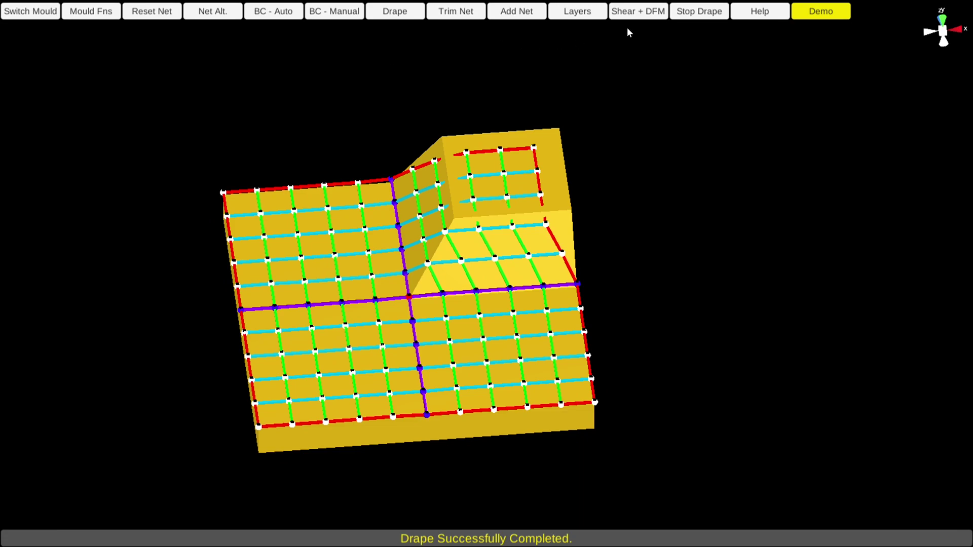
- Display the shear scale and DFM outputs for the draped net and examine the shear angles of its cells
click(641, 17)
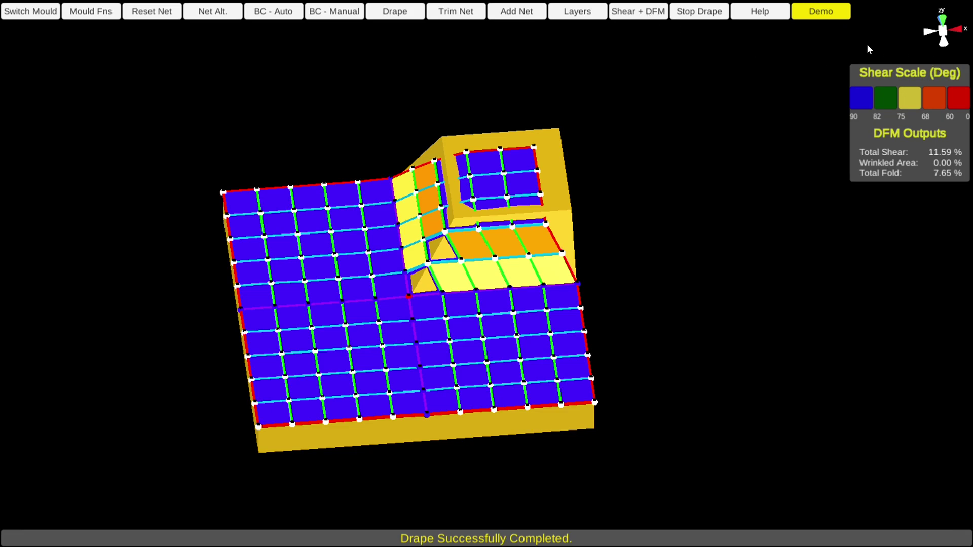
drag(388, 199, 317, 242)
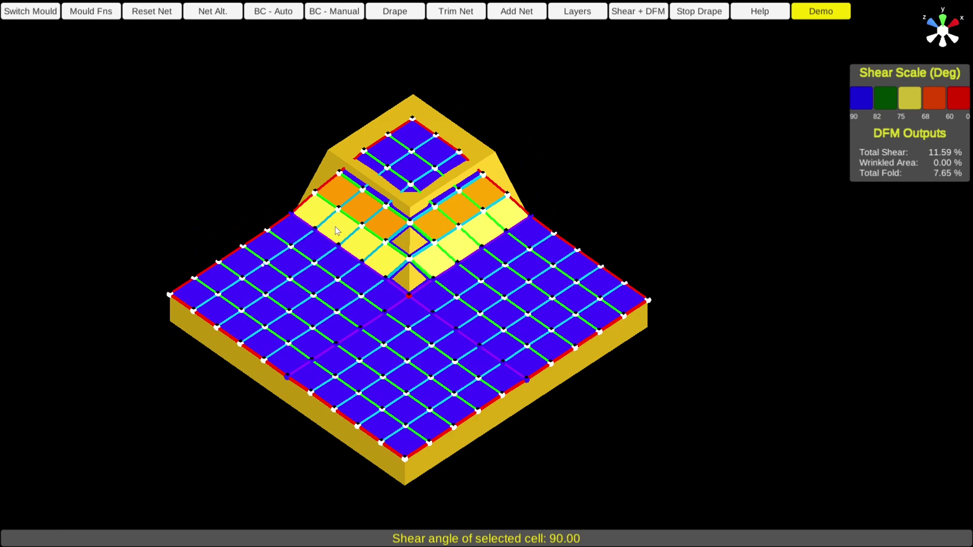
drag(375, 304, 189, 184)
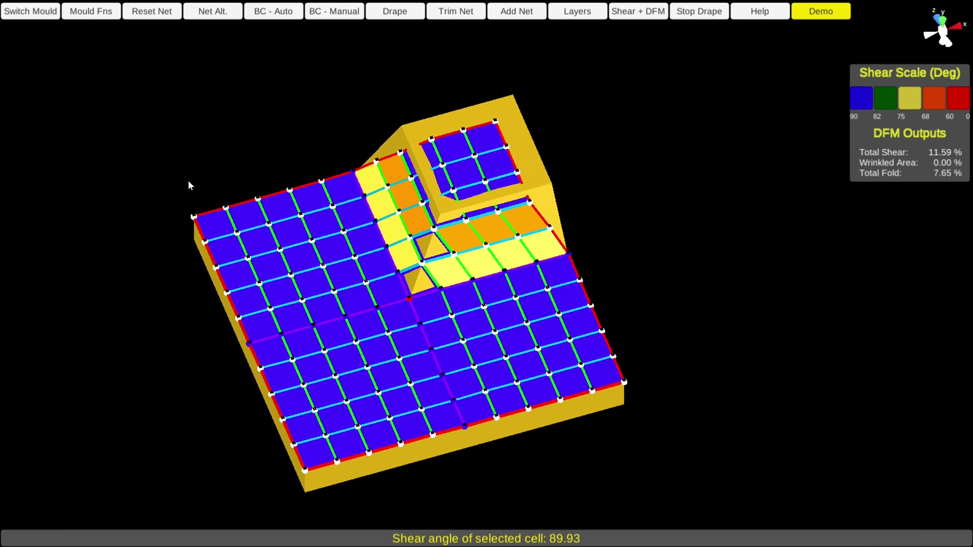
- Hide the mould mesh to examine the draped net on its own, and show the mould mesh again
click(99, 17)
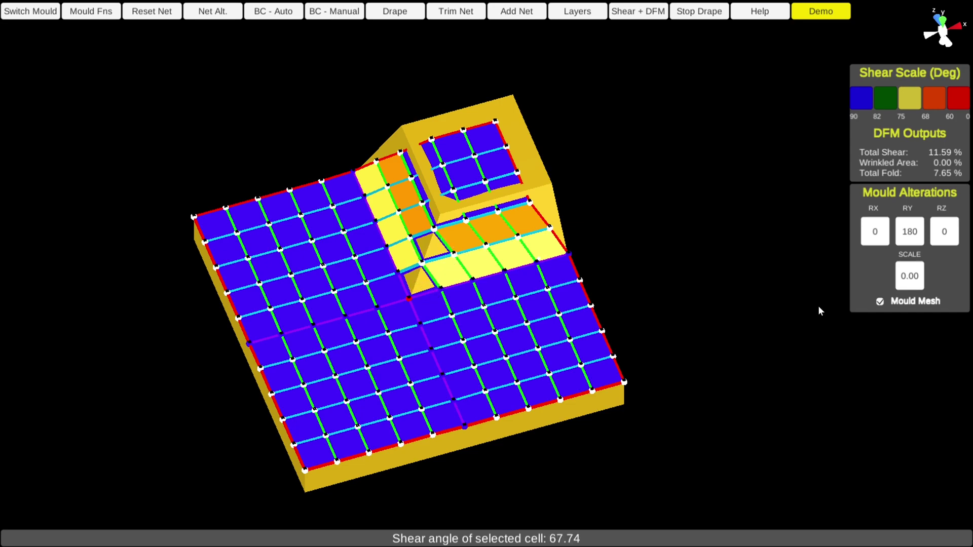
click(880, 302)
drag(400, 263, 448, 230)
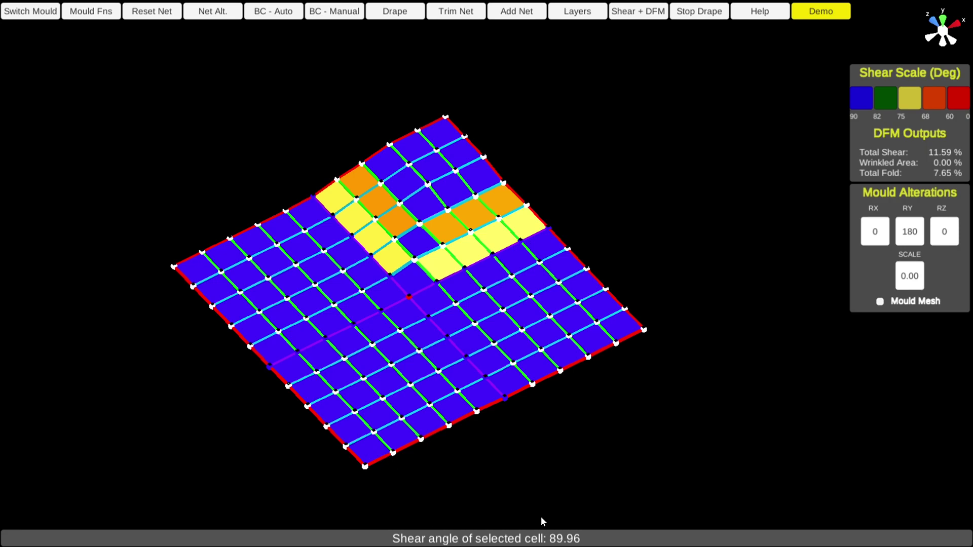
click(880, 302)
drag(614, 191, 428, 137)
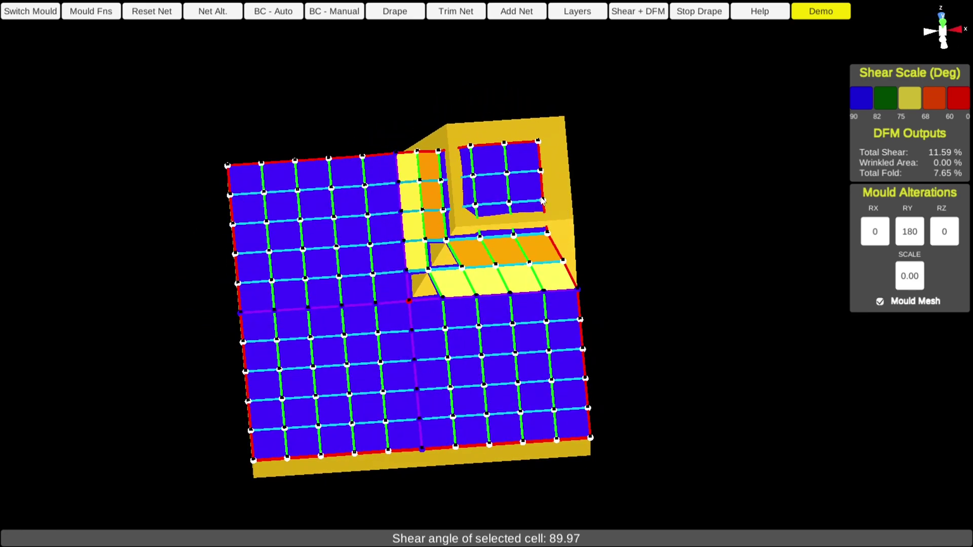
- Regenerate the net with the drape resolution set to 5 degrees
click(147, 14)
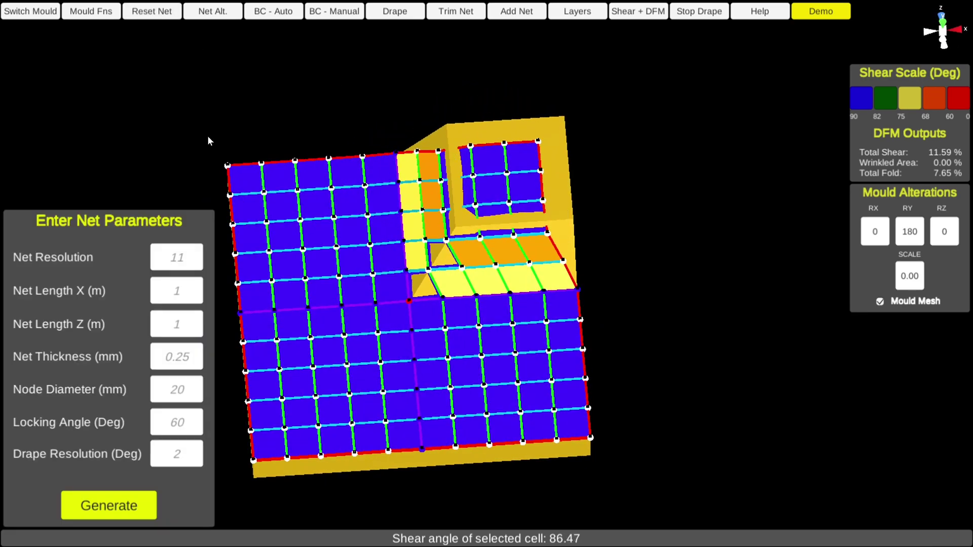
click(181, 458)
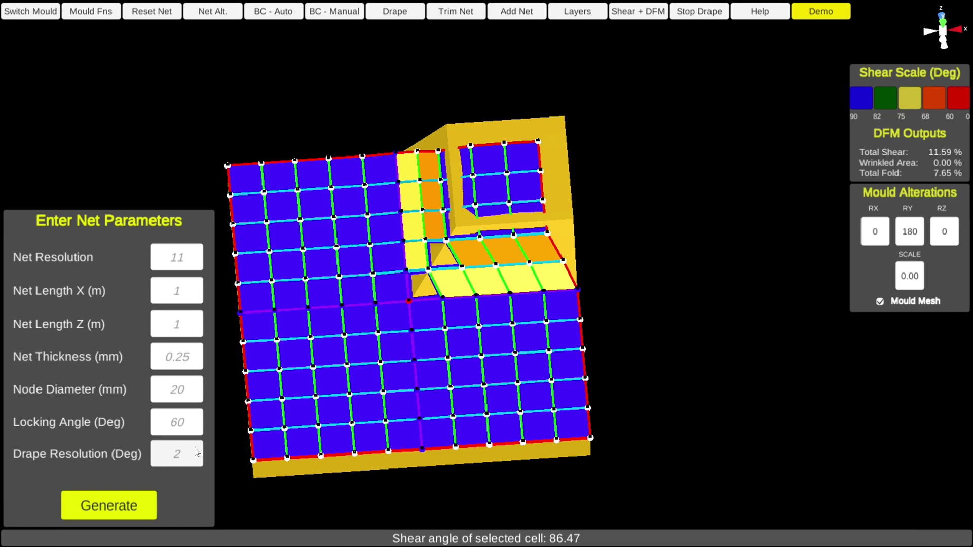
text(5)
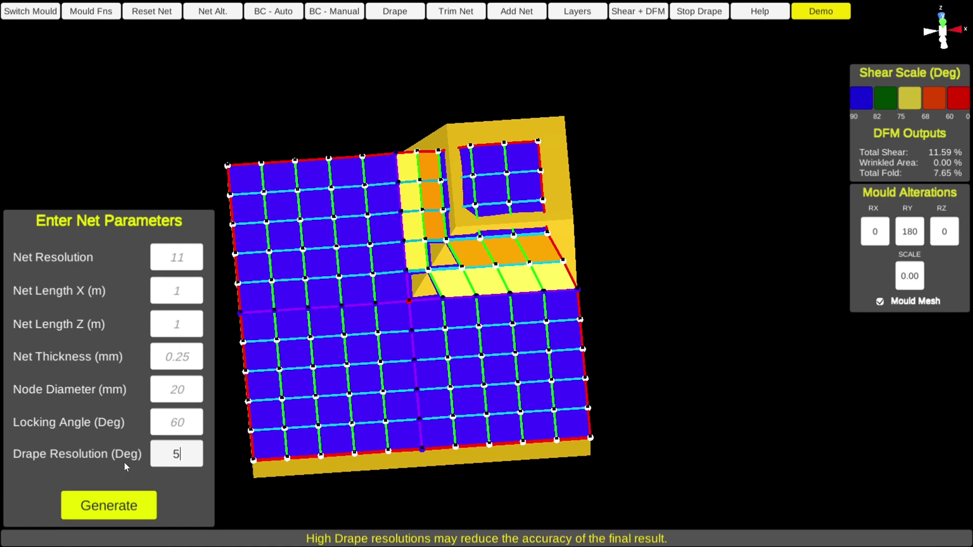
click(133, 509)
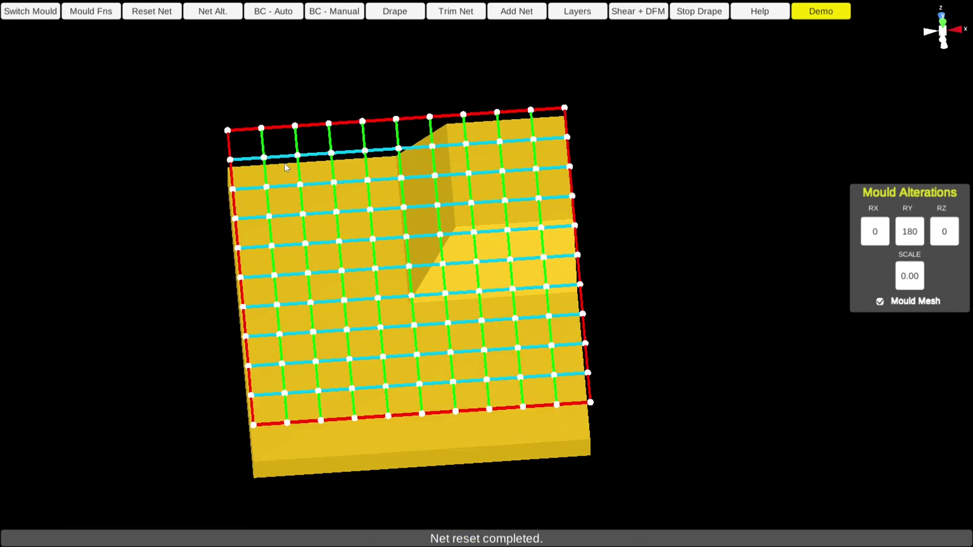
- Apply automatic boundary conditions, lower the seed node onto the mould and drape the new net
click(289, 15)
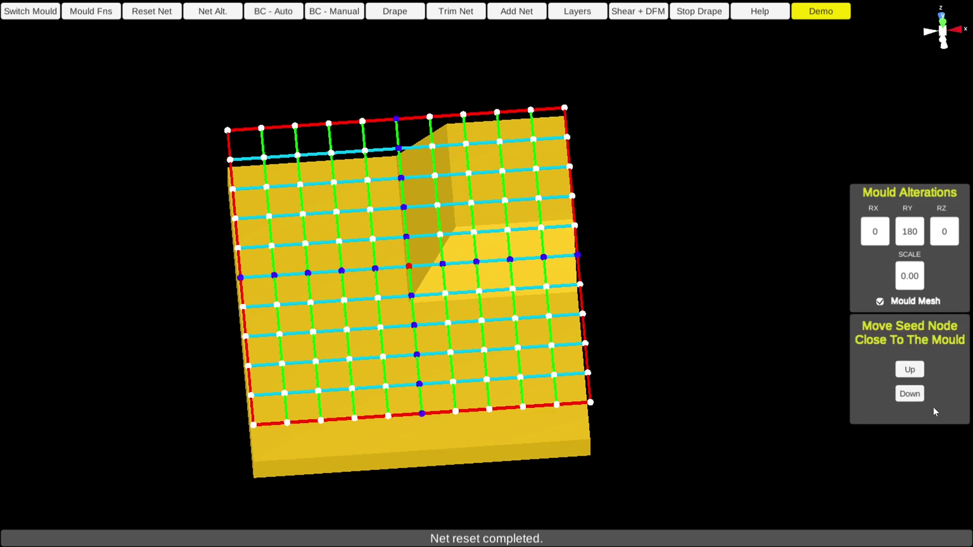
click(909, 396)
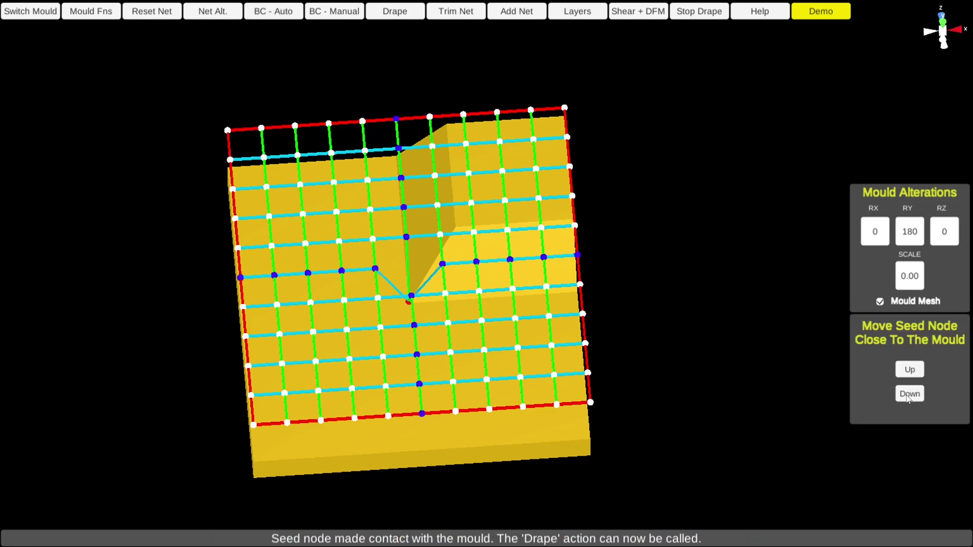
click(395, 15)
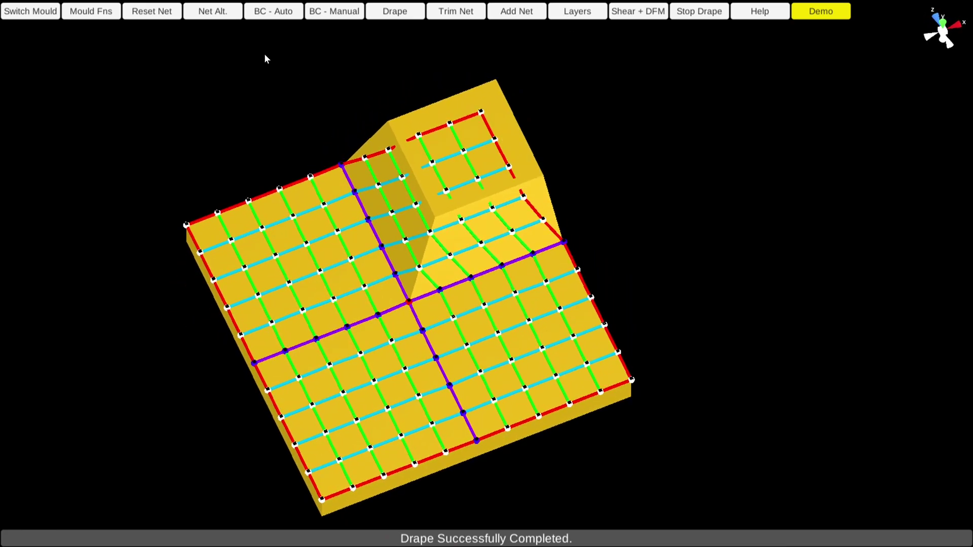
- Reset the net with drape resolution 5 and assign automatic boundary conditions, viewing the model from above
click(166, 16)
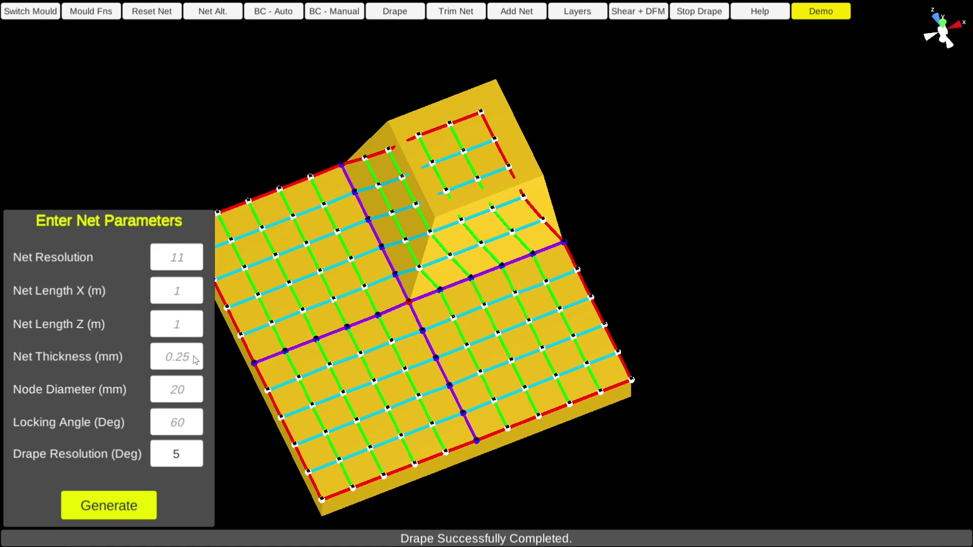
click(133, 515)
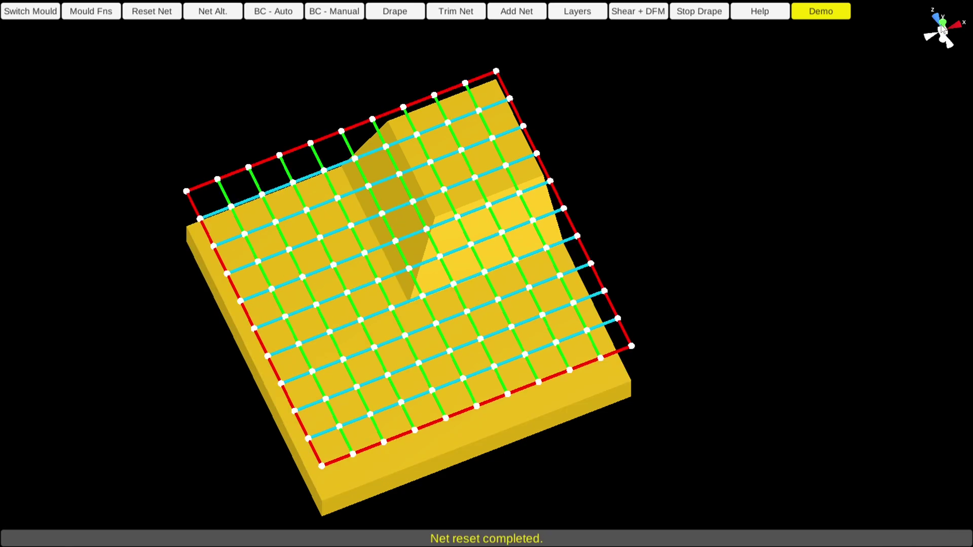
click(277, 14)
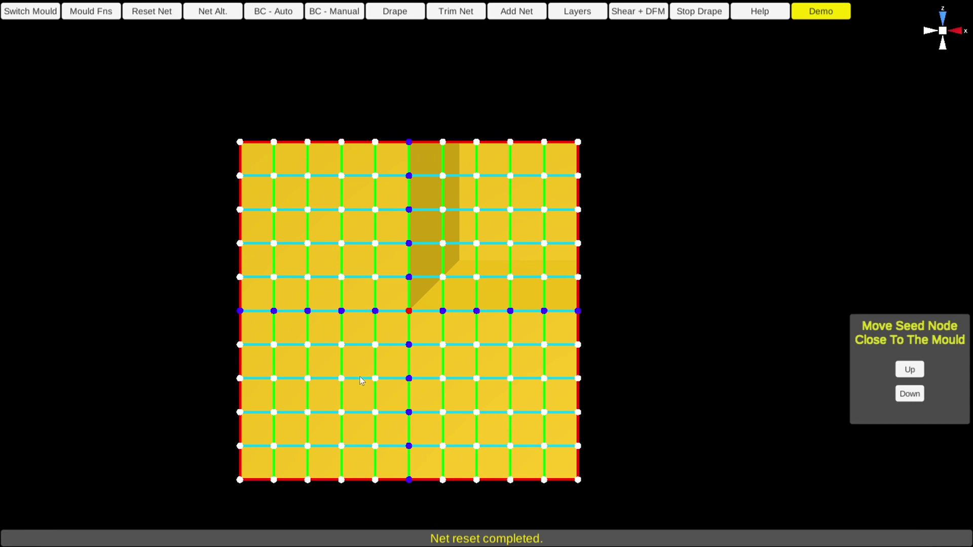
- Move the seed node one node X- and two nodes Z- of the net's centre, and end its tows two nodes away in each direction
click(375, 378)
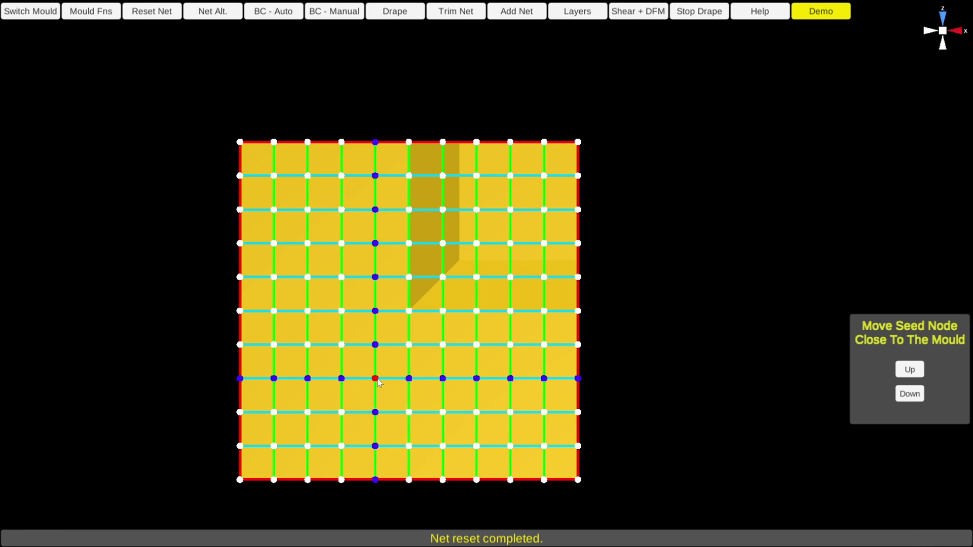
click(443, 379)
click(376, 311)
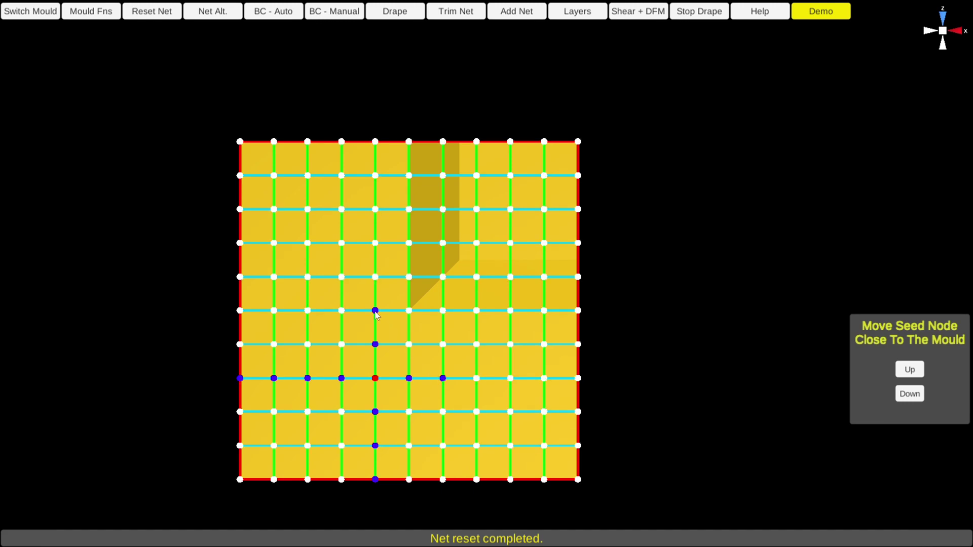
click(308, 378)
click(376, 446)
- Lower the off-centre seed node onto the mould, drape the limited area and inspect the partially draped net
click(910, 400)
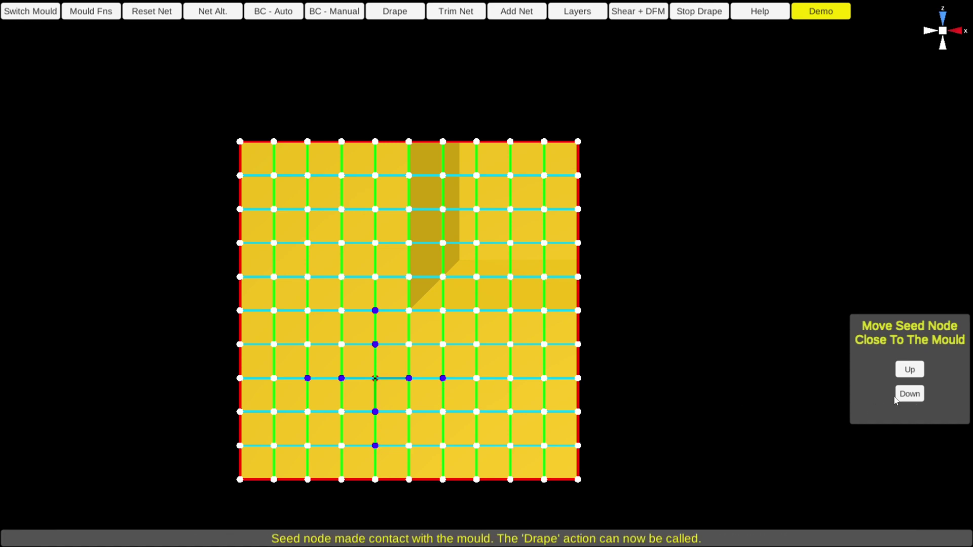
click(379, 18)
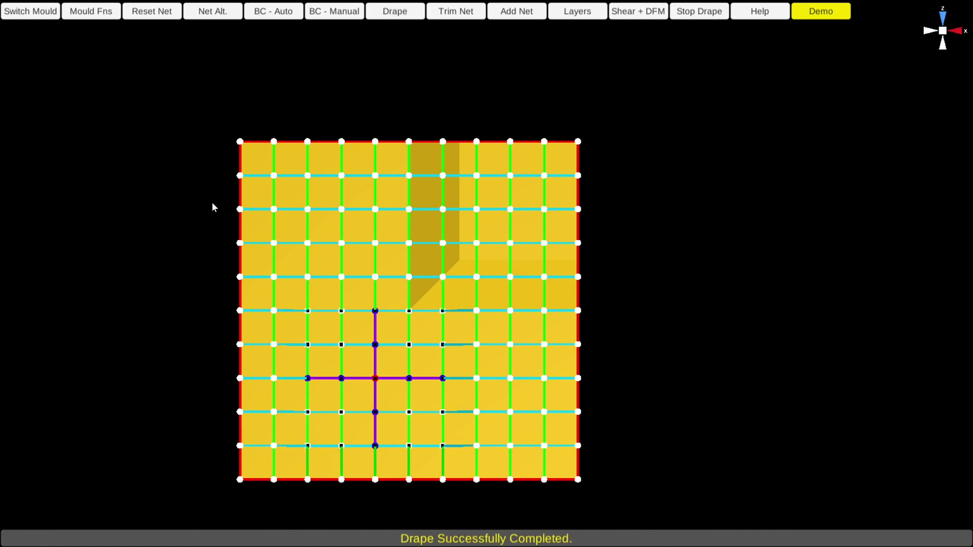
middle_drag(177, 270, 441, 344)
middle_drag(465, 176, 420, 72)
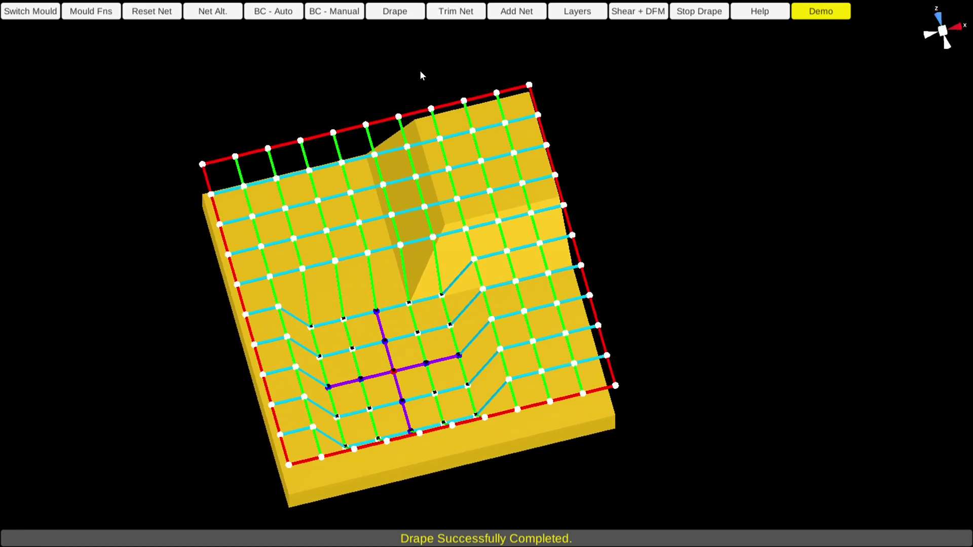
- Trim the net down to its draped area and inspect the remaining patch on the mould
click(455, 11)
middle_drag(191, 353, 274, 361)
middle_drag(600, 278, 381, 298)
middle_drag(421, 254, 410, 188)
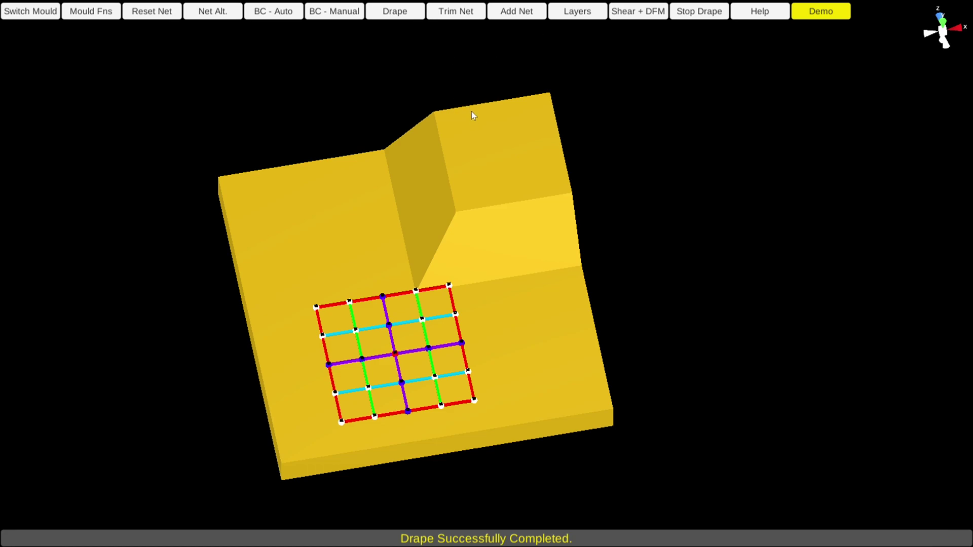
- Add a new net with the current parameters above the trimmed patch, and remove Layer 1 from the layer list
click(518, 12)
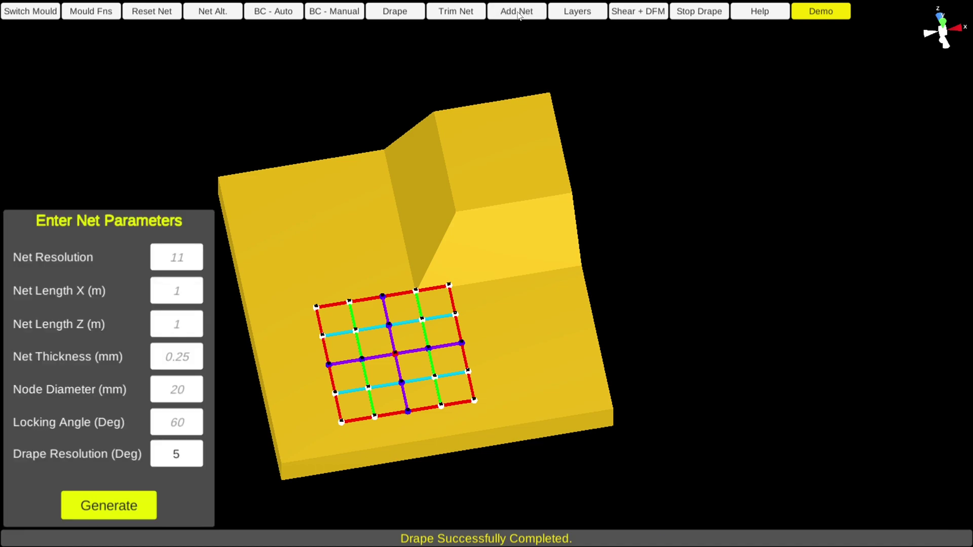
click(135, 508)
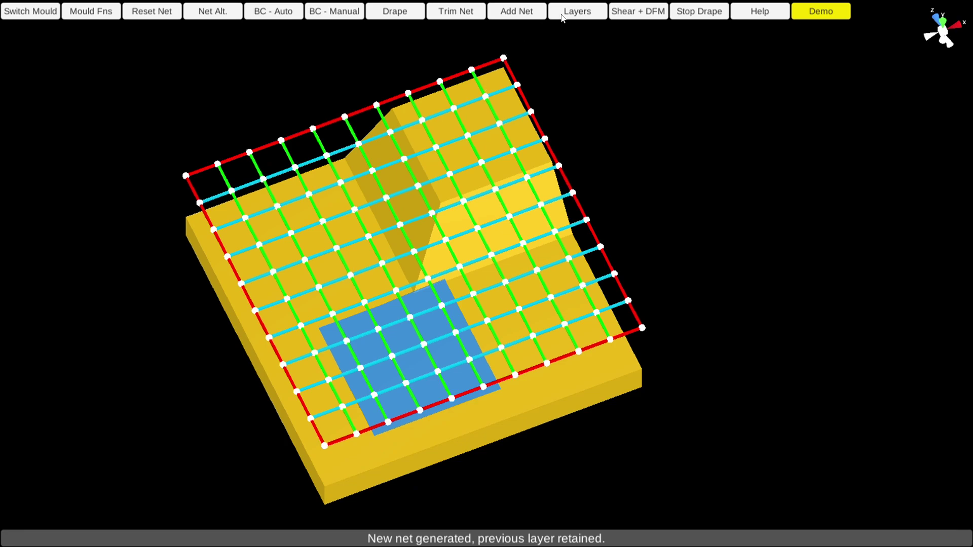
click(581, 12)
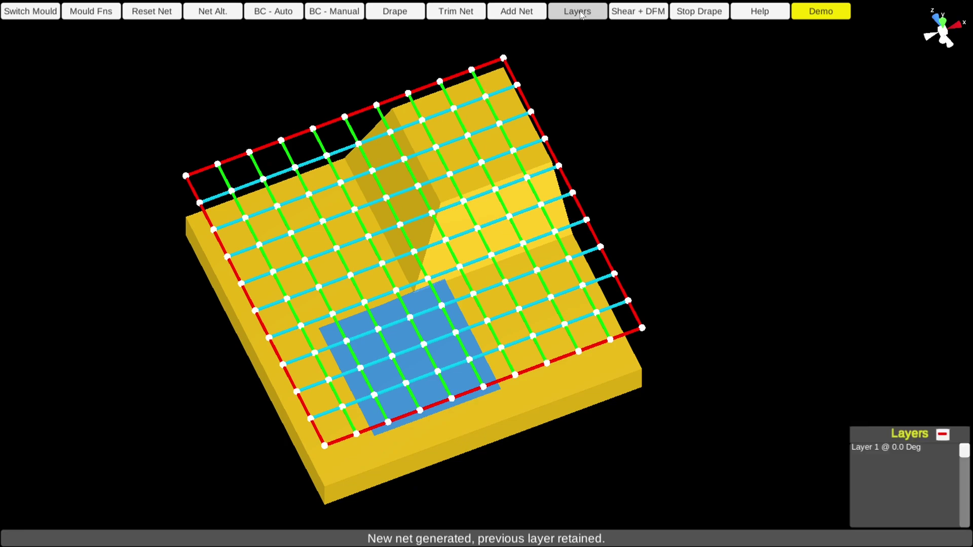
click(943, 436)
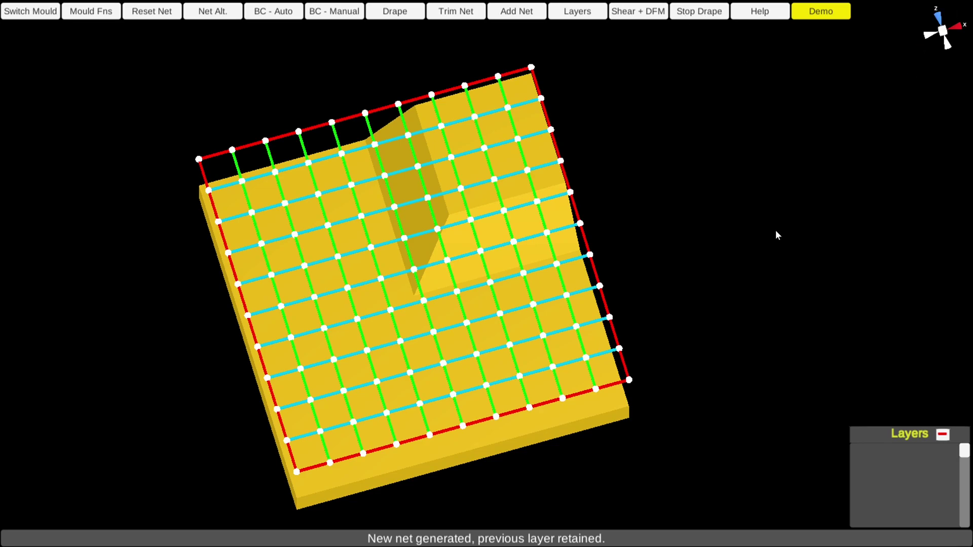
click(576, 15)
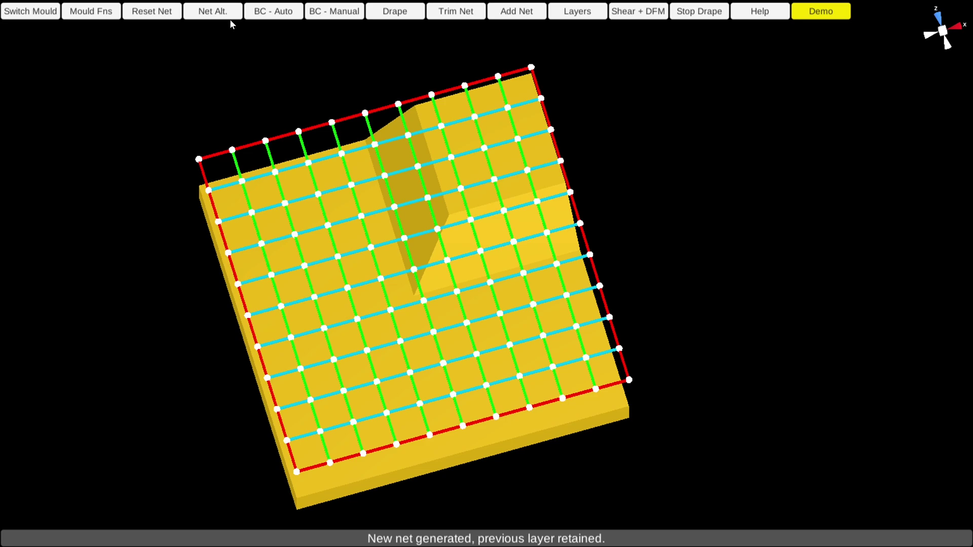
- Regenerate the net with a drape resolution of 2 degrees and view the mould from directly above
click(140, 13)
click(193, 453)
text(2)
key(Return)
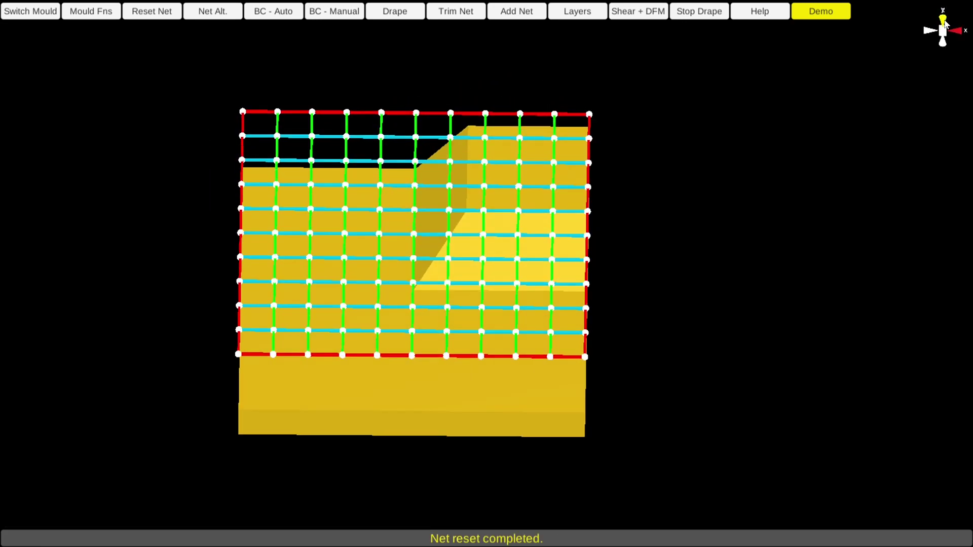
click(943, 20)
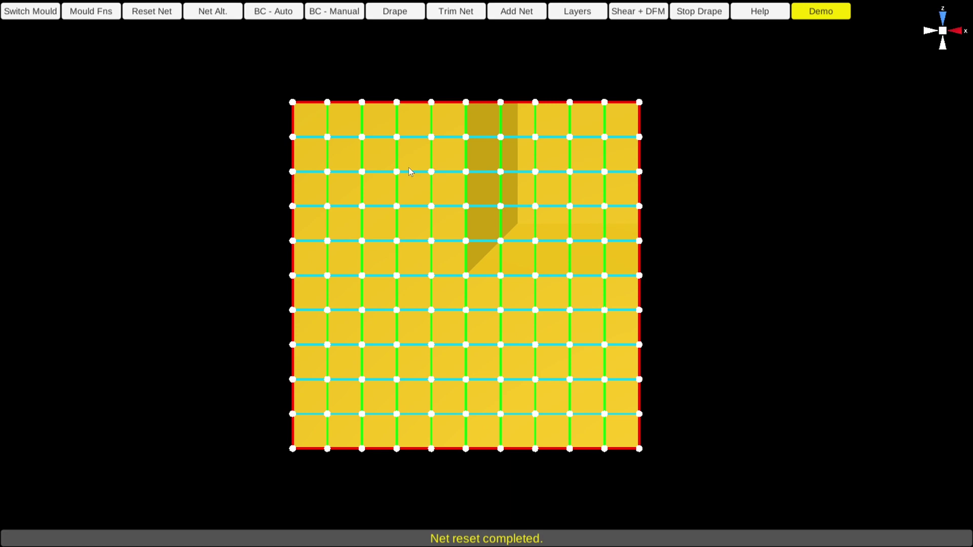
- Begin manual boundary conditions, try neighbouring nodes as the seed, and finish with the seed at the net's centre node
click(336, 14)
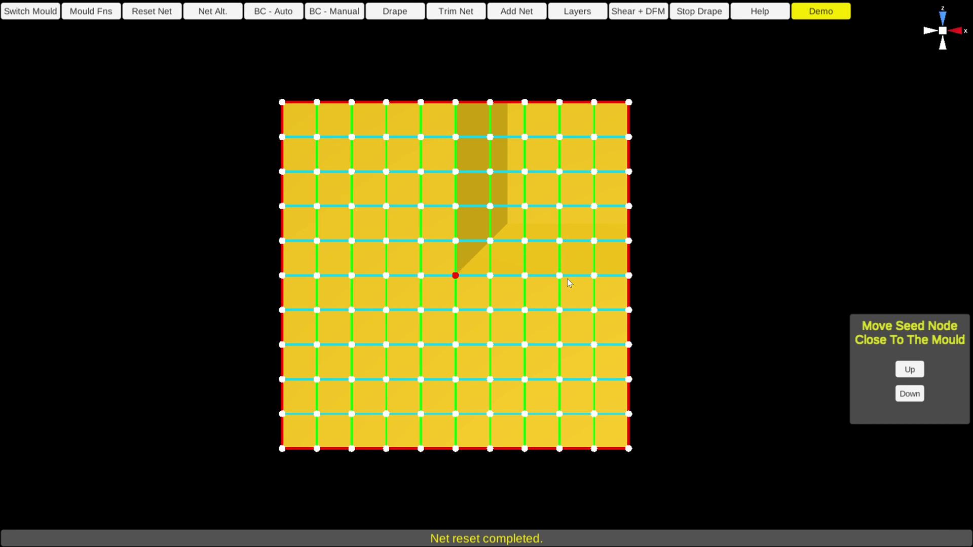
click(421, 276)
click(456, 276)
click(457, 308)
click(425, 313)
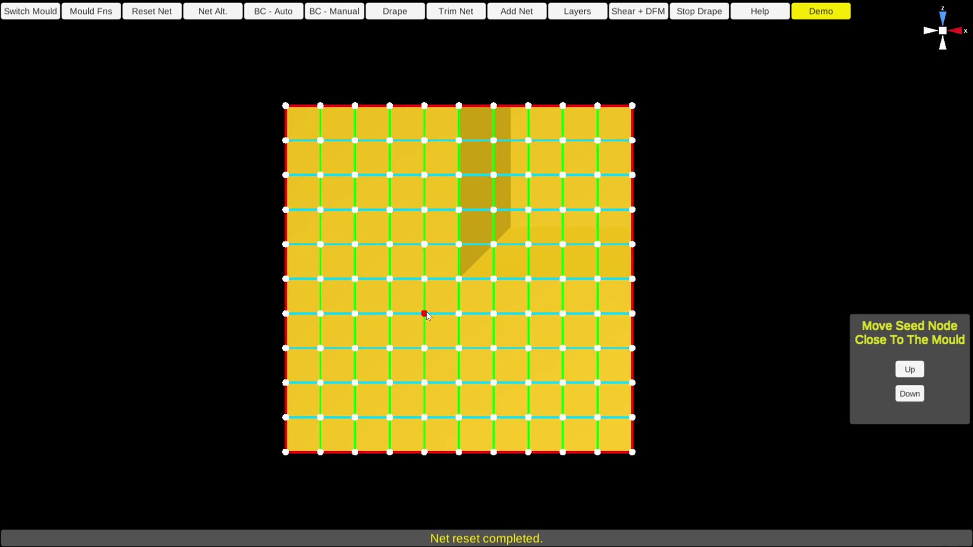
click(460, 277)
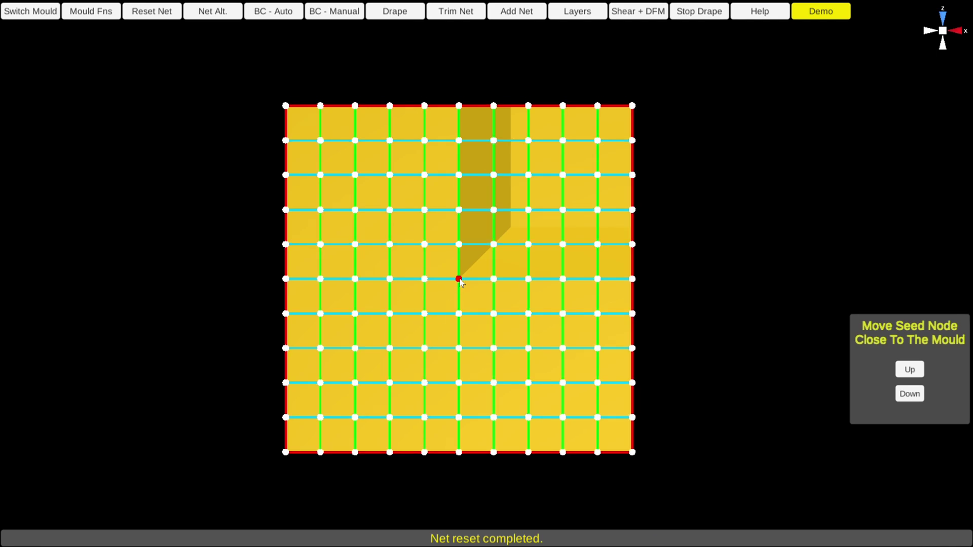
- Trace a stepped fixed-fibre path from the seed to four nodes X- and four nodes Z+, and try adding an over-constraining neighbour
click(459, 245)
click(425, 245)
click(424, 209)
click(391, 176)
click(355, 175)
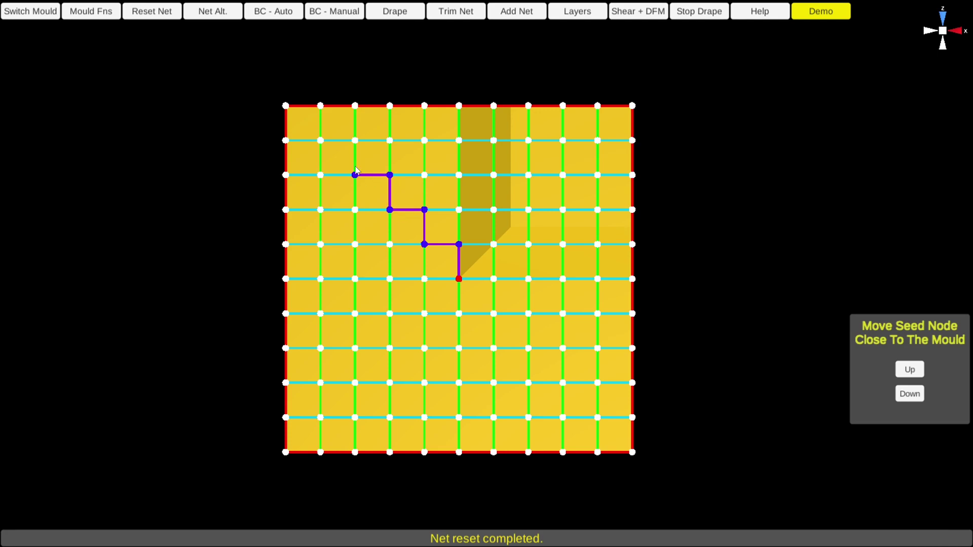
click(355, 142)
click(321, 141)
middle_drag(440, 259, 387, 236)
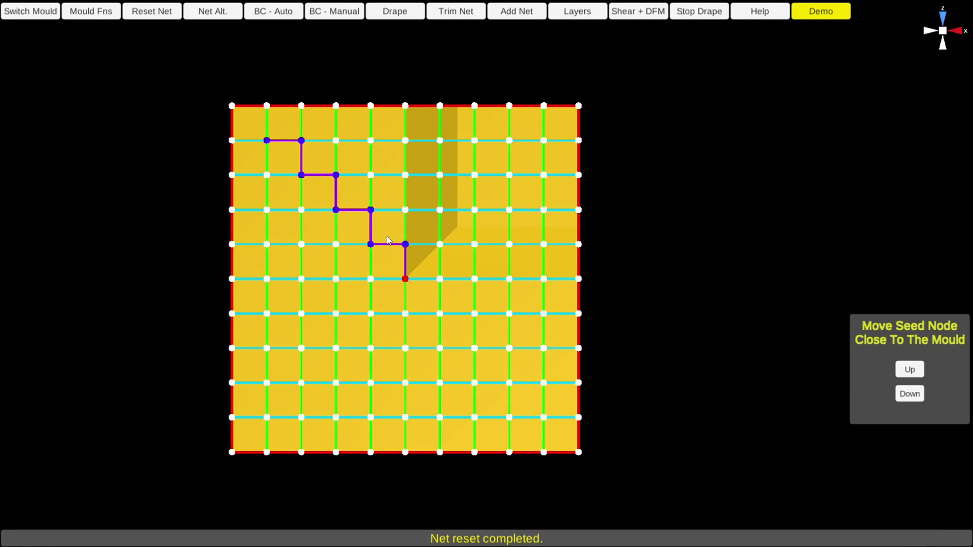
click(267, 175)
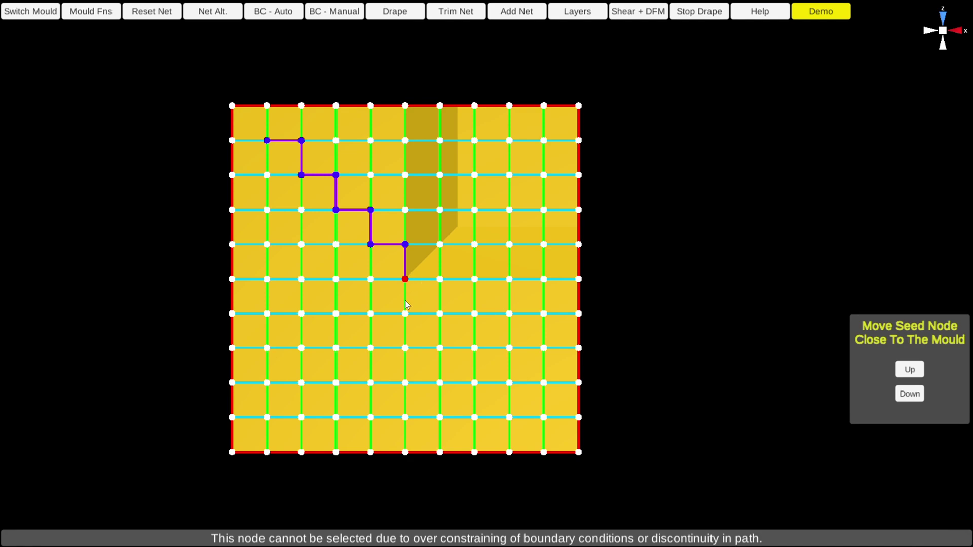
- Switch to automatic shortest-path generation, generate a path from the seed to the net's X+ Z- corner node, and clear it
click(325, 16)
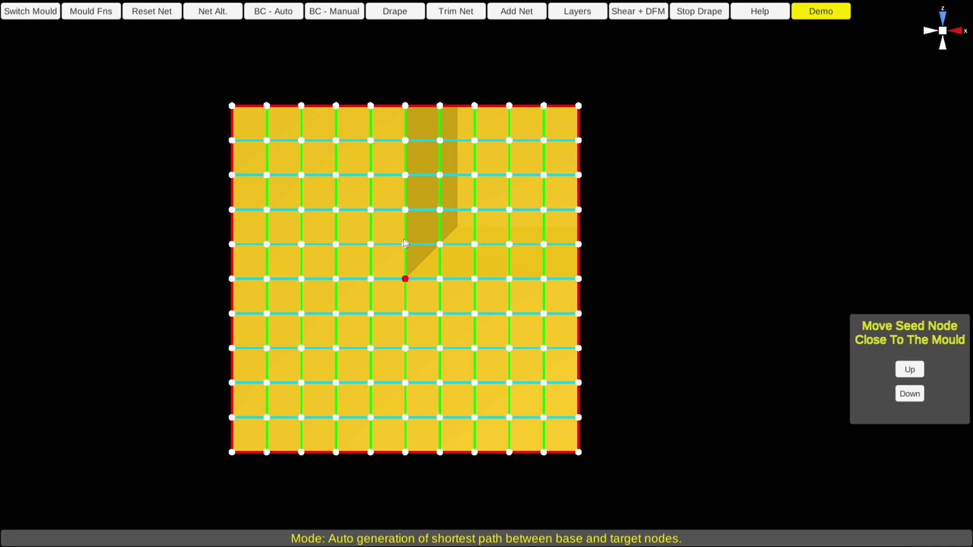
click(578, 452)
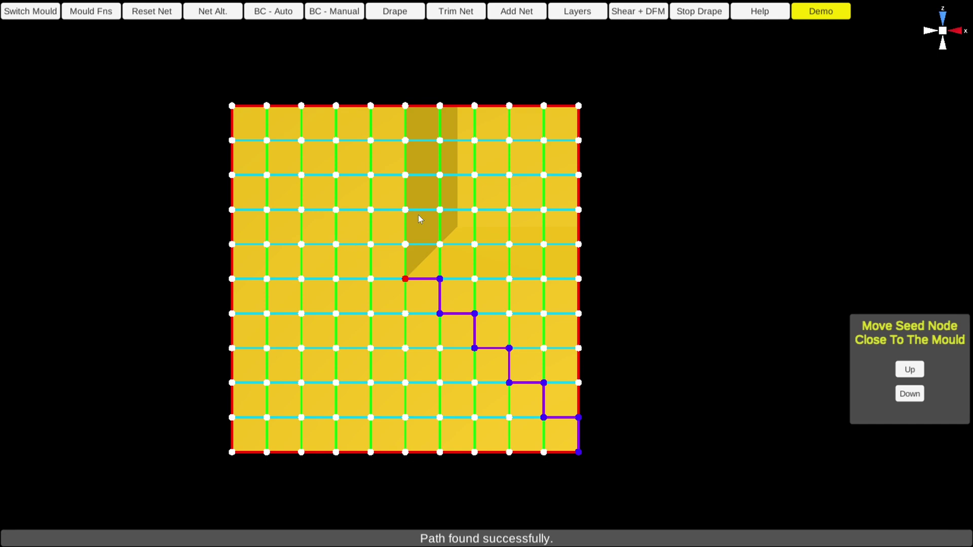
click(344, 16)
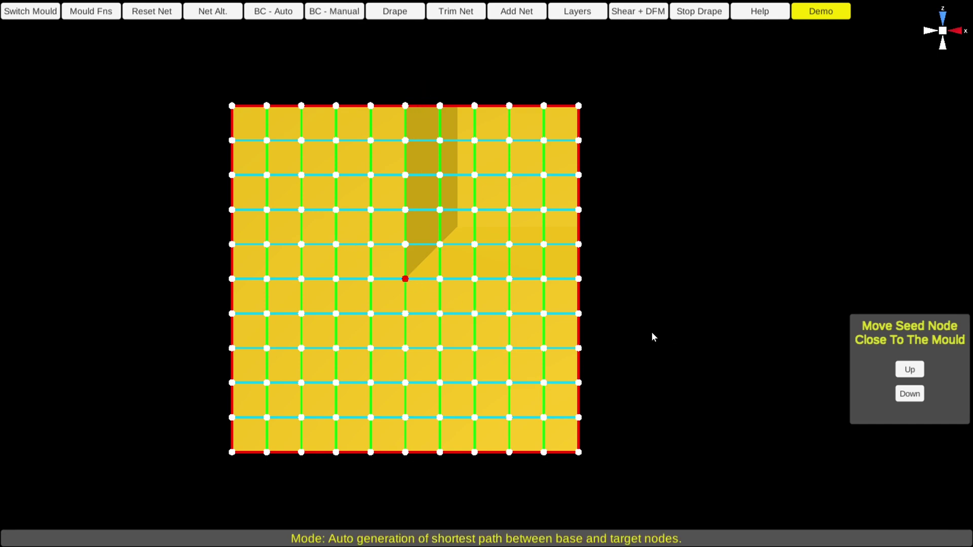
- Generate a path one node Z+ of the seed, extend it three nodes X- and one Z+, and from there one X- and two Z+, changing base nodes
click(406, 245)
click(371, 244)
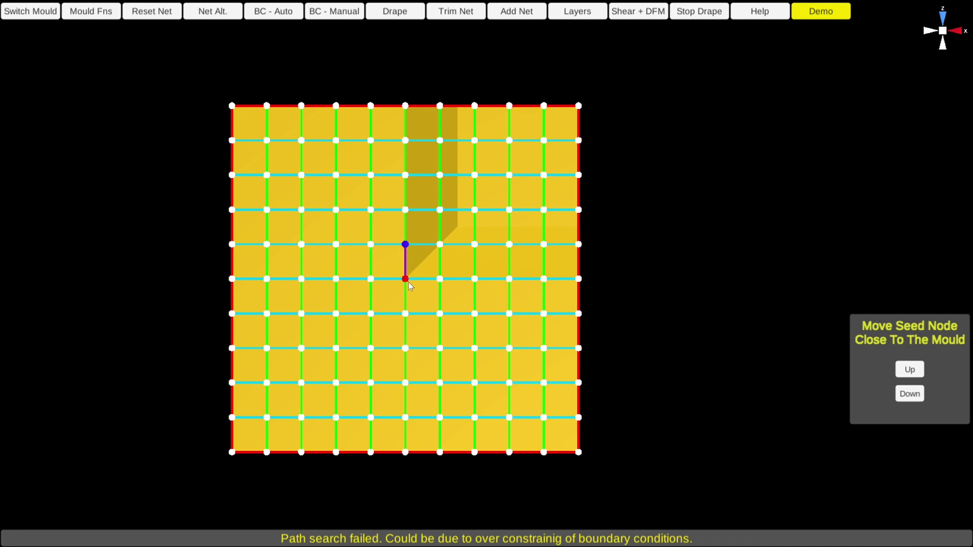
click(405, 244)
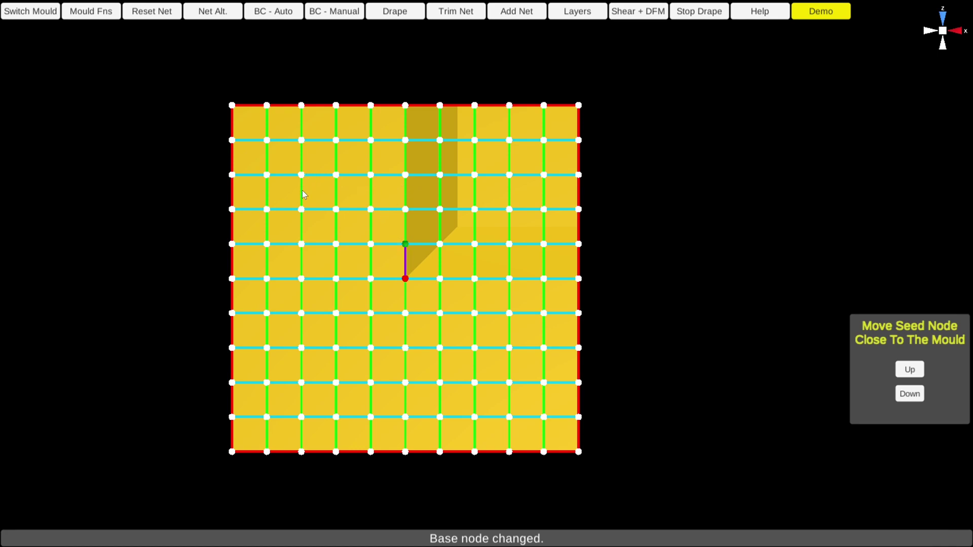
click(302, 210)
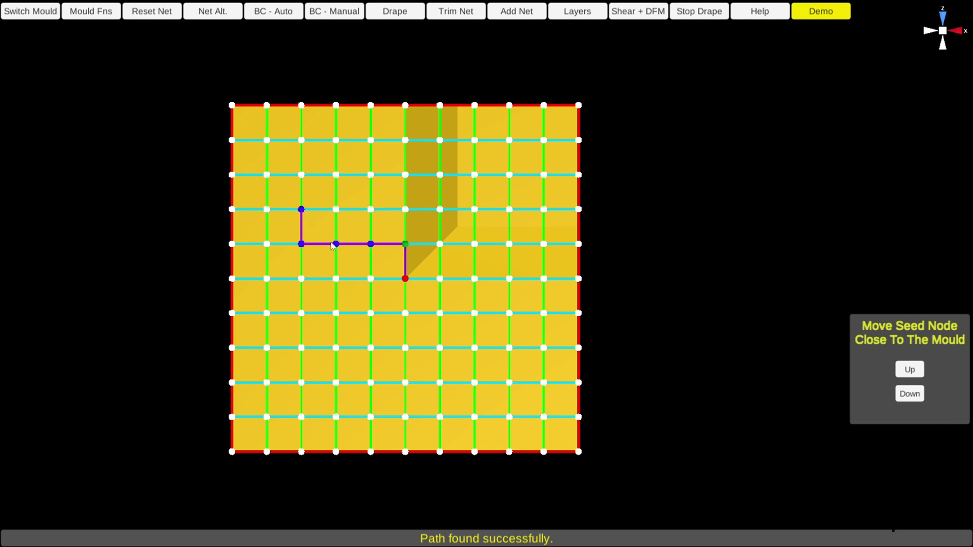
click(302, 210)
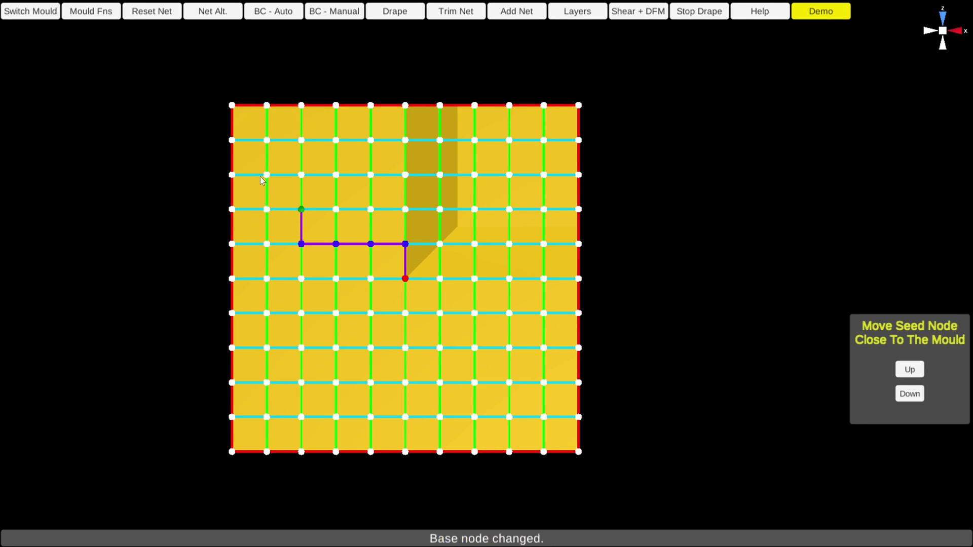
click(267, 140)
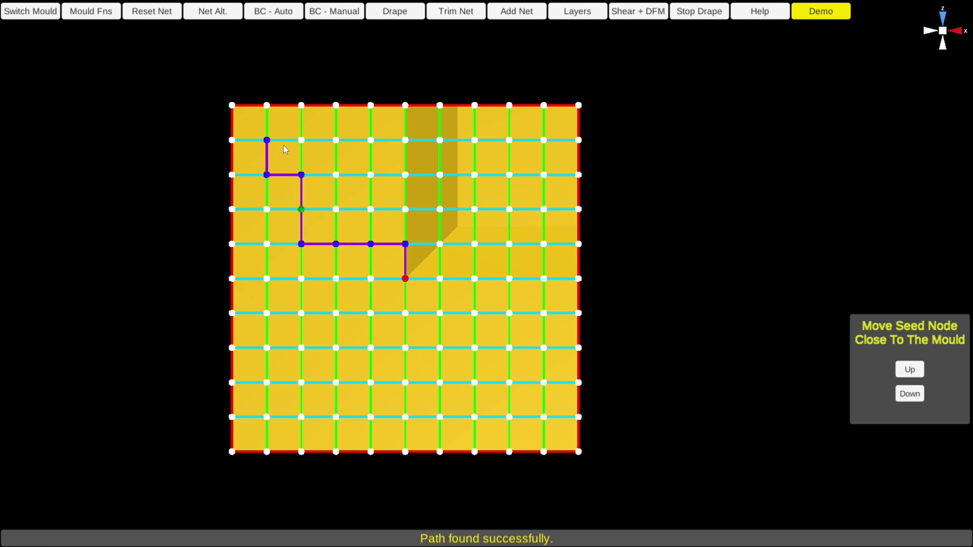
- Lower the seed node into contact with the mould, drape the net along the fixed path and inspect the draped area
drag(373, 451, 356, 437)
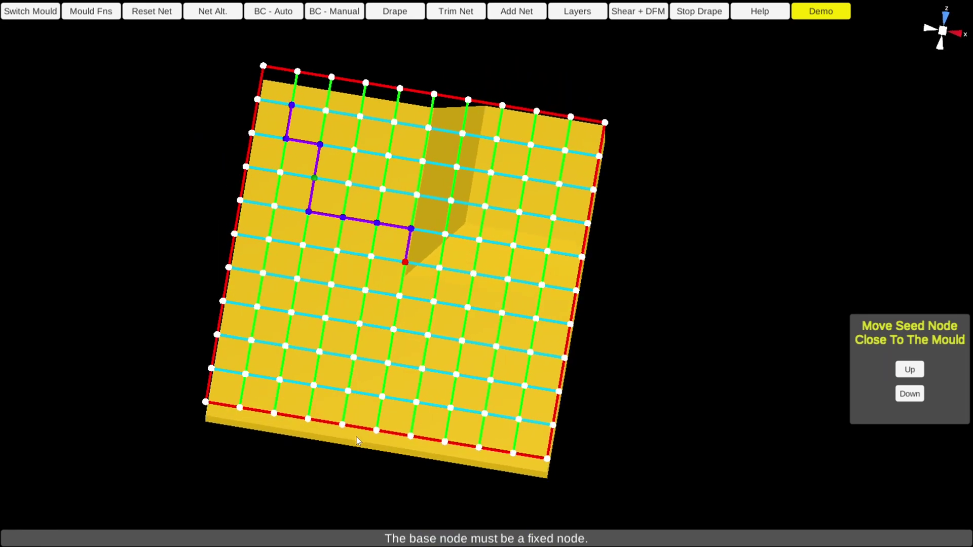
click(910, 395)
drag(318, 430, 443, 79)
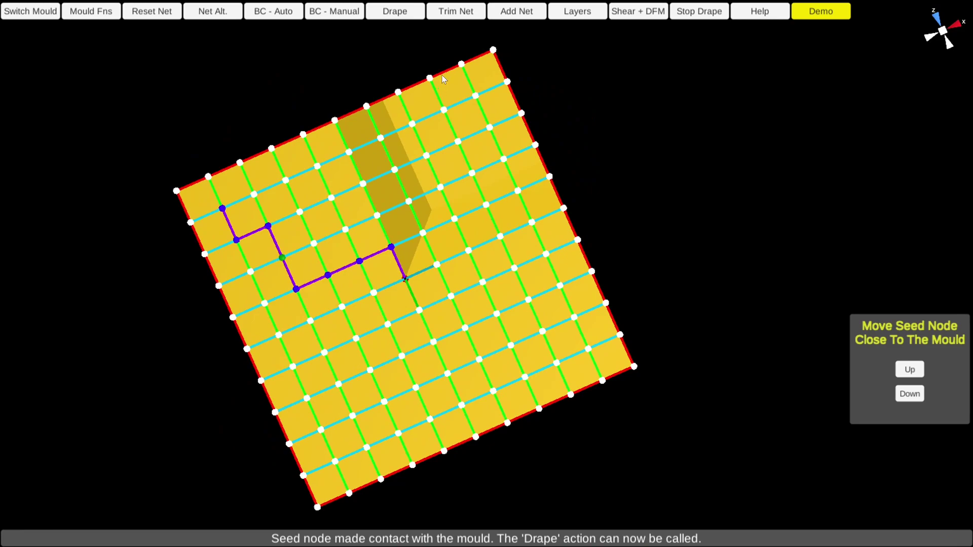
click(405, 16)
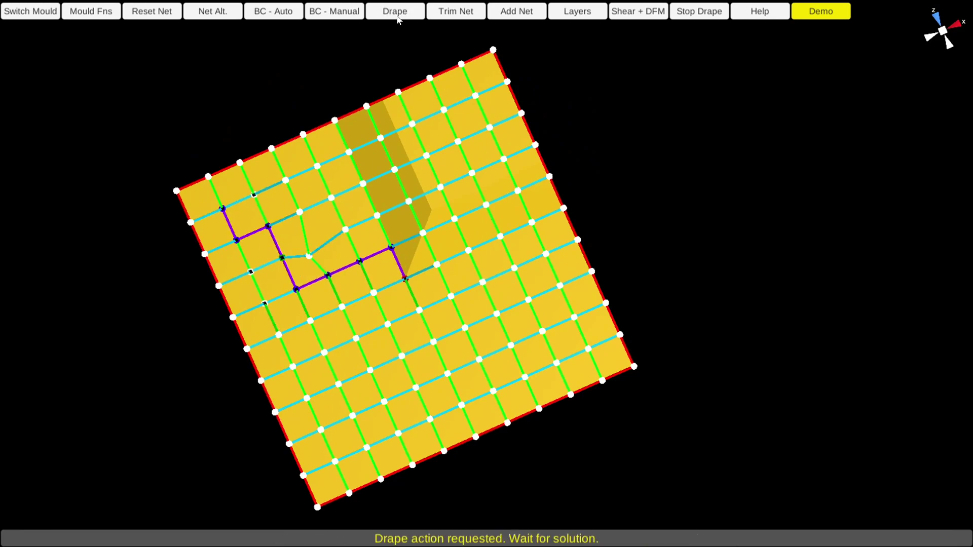
drag(469, 293, 448, 213)
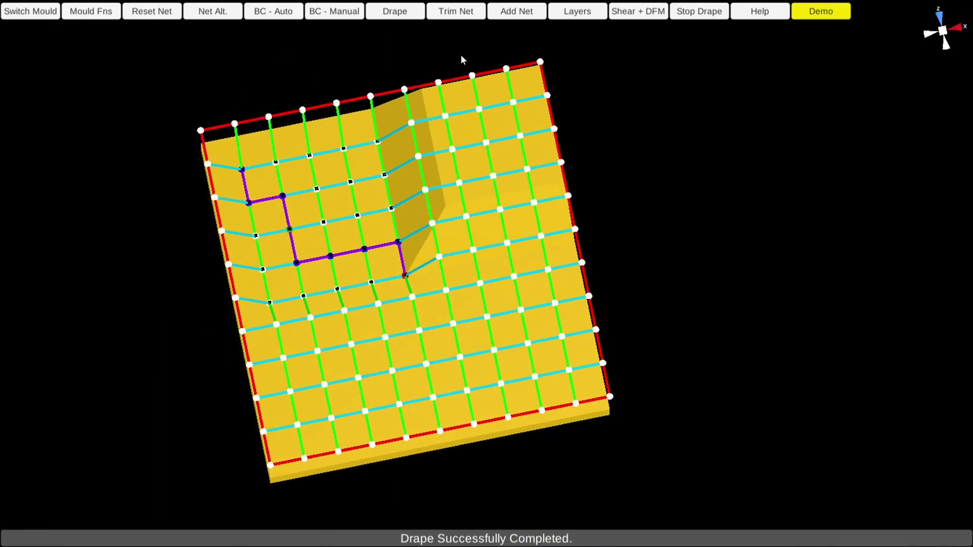
- Trim the net down to the area draped around the manual path and inspect the remaining patch on the mould
click(469, 15)
drag(369, 375, 403, 336)
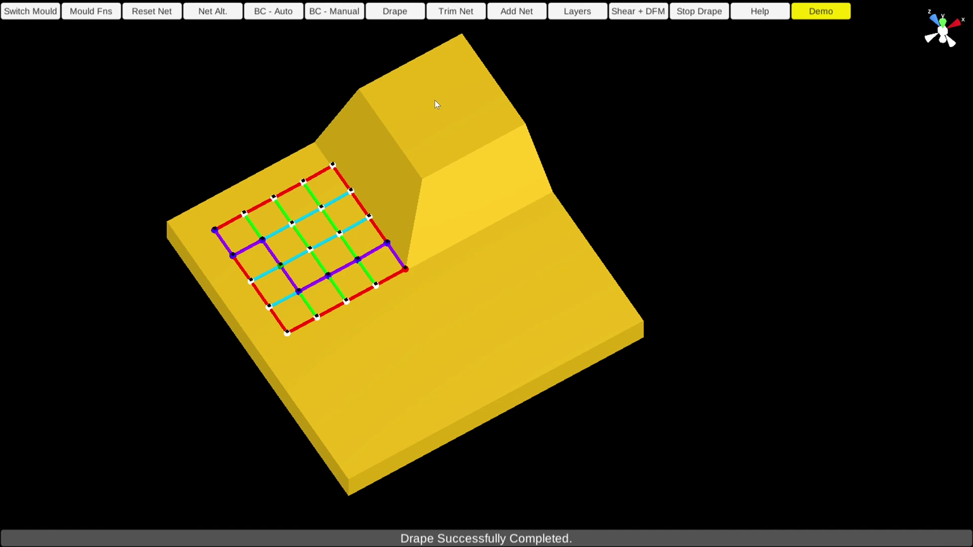
drag(427, 135, 454, 96)
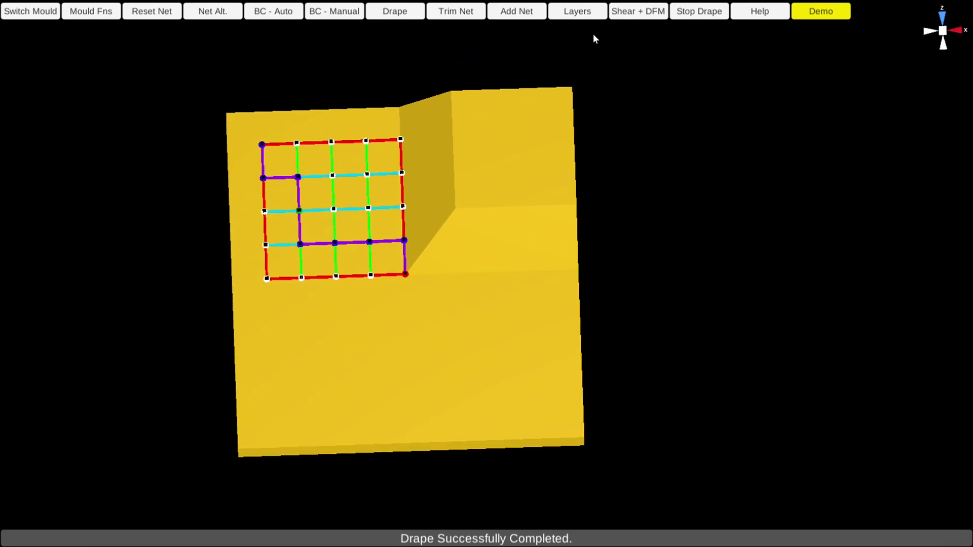
drag(428, 158, 442, 109)
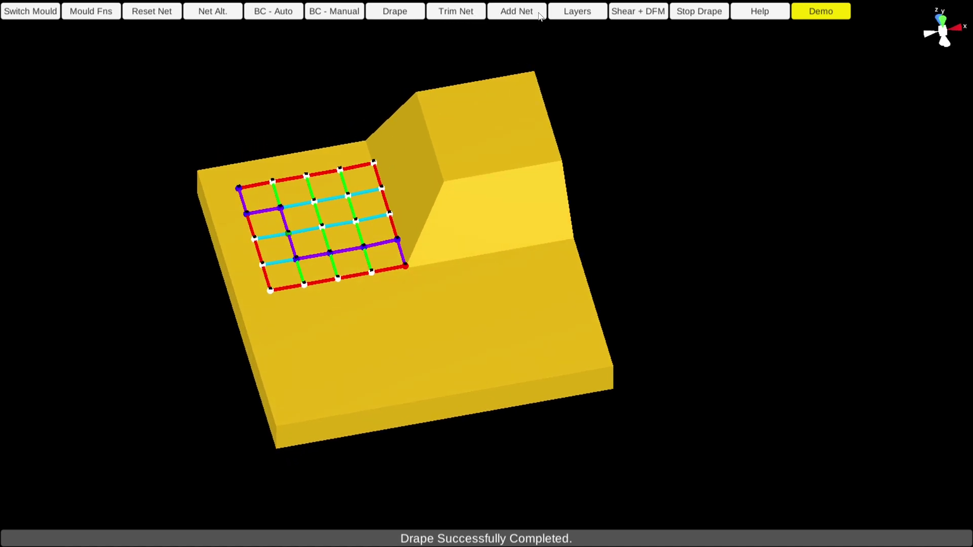
- Display and read through the help guidance, and switch to the stepped mould with a circular hole
click(760, 11)
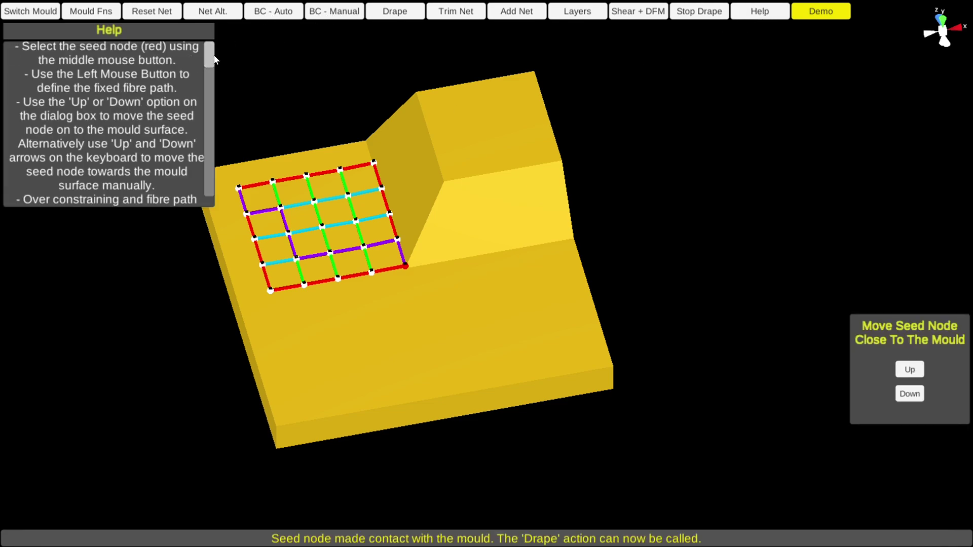
scroll(213, 61, down, 3)
scroll(214, 71, up, 3)
click(42, 15)
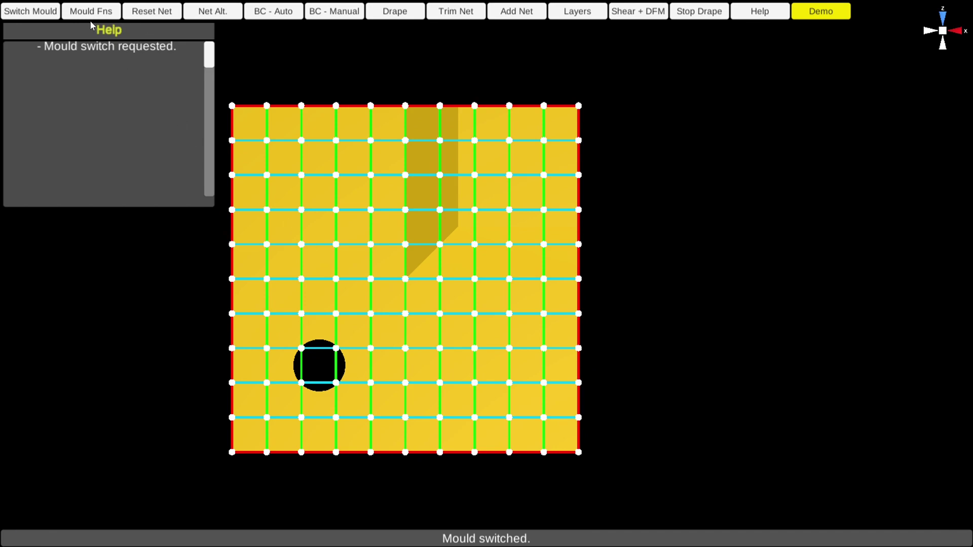
- Regenerate the net with a net resolution of 13 and cut out the node above the mould's circular hole
click(150, 12)
click(188, 258)
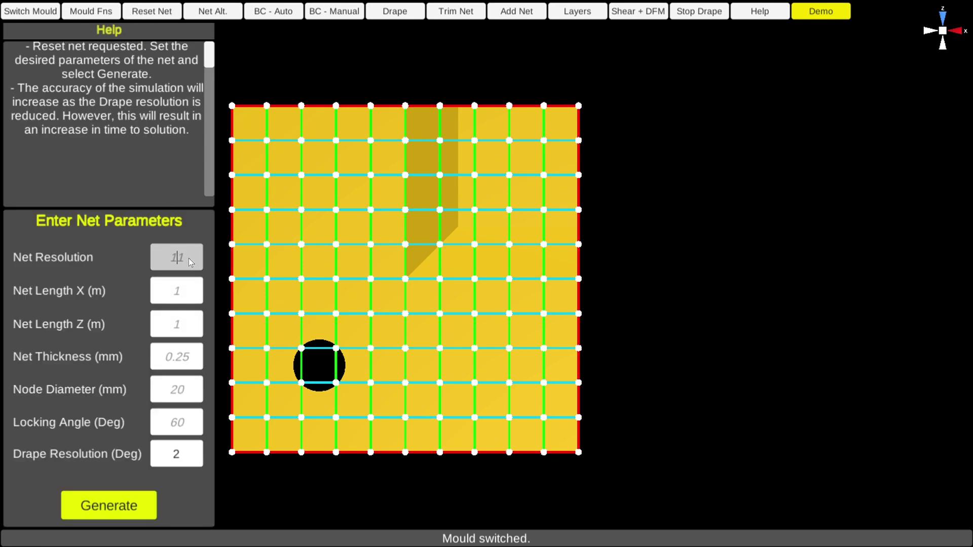
text(13)
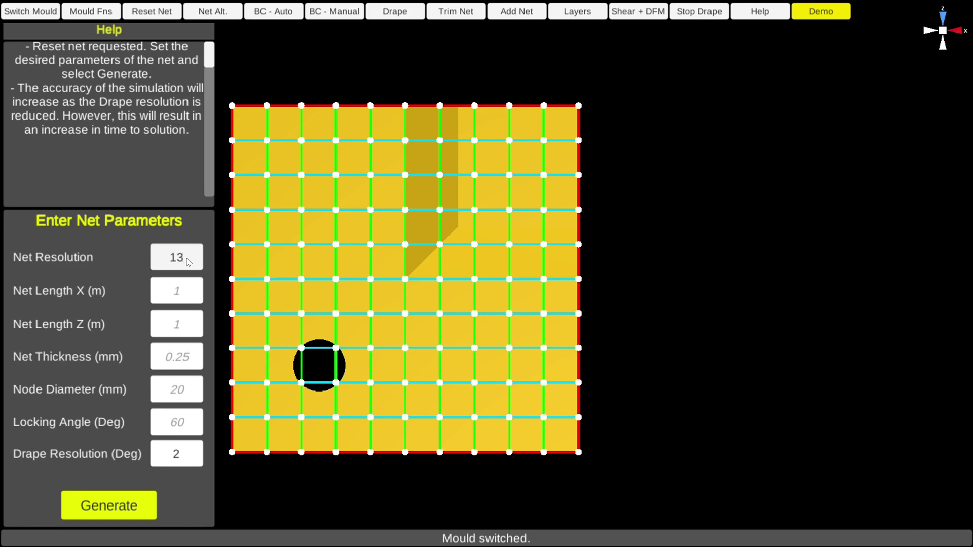
click(134, 511)
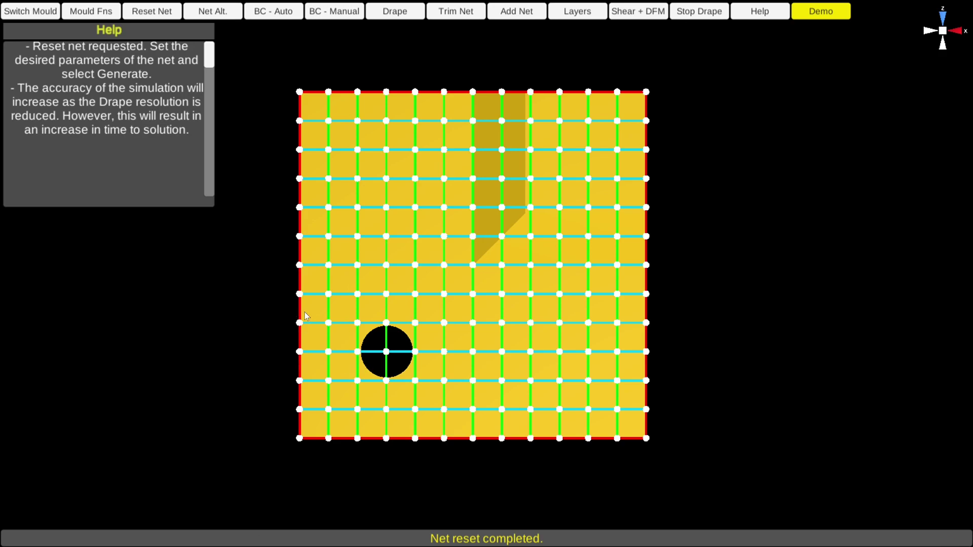
click(225, 13)
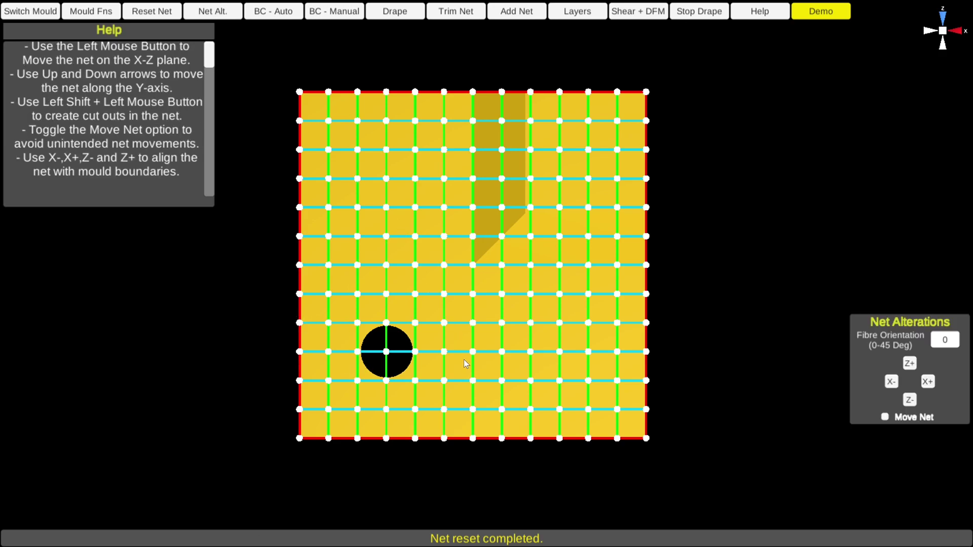
shift+click(387, 353)
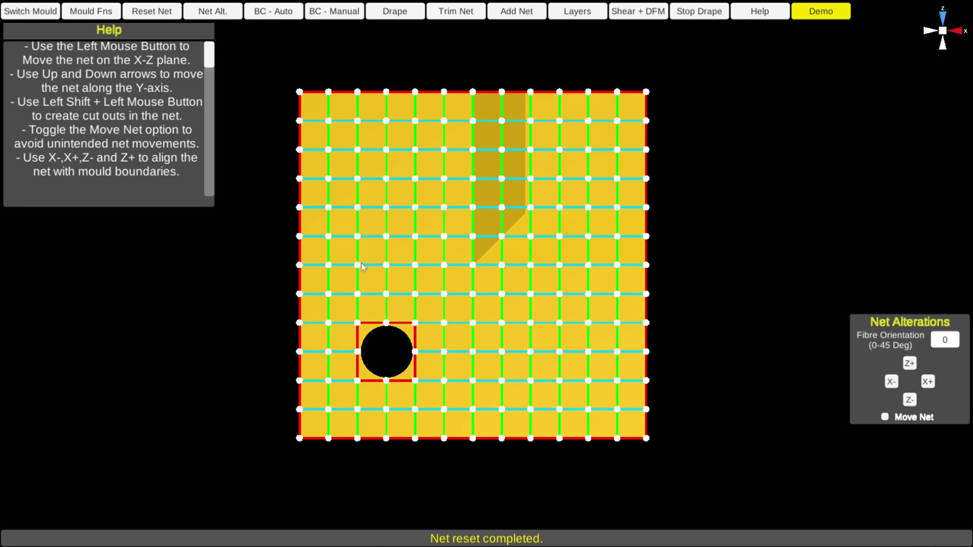
- Apply automatic boundary conditions to the cutout net, lower the seed node into contact with the mould and start the drape
click(281, 14)
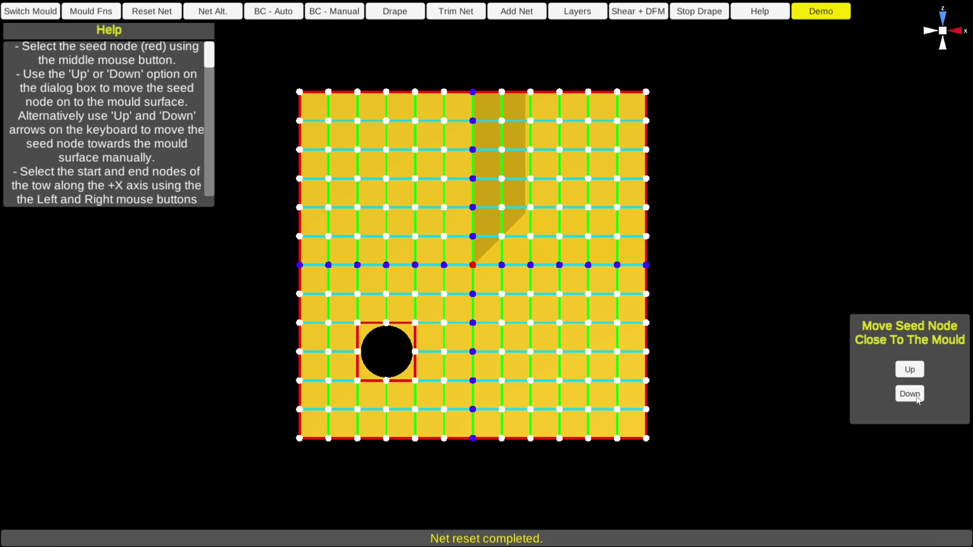
click(909, 393)
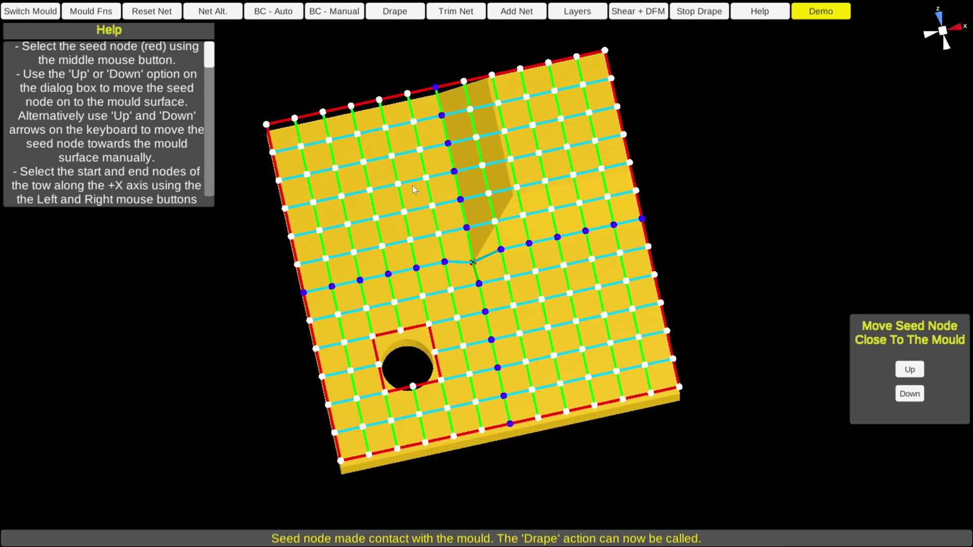
click(400, 16)
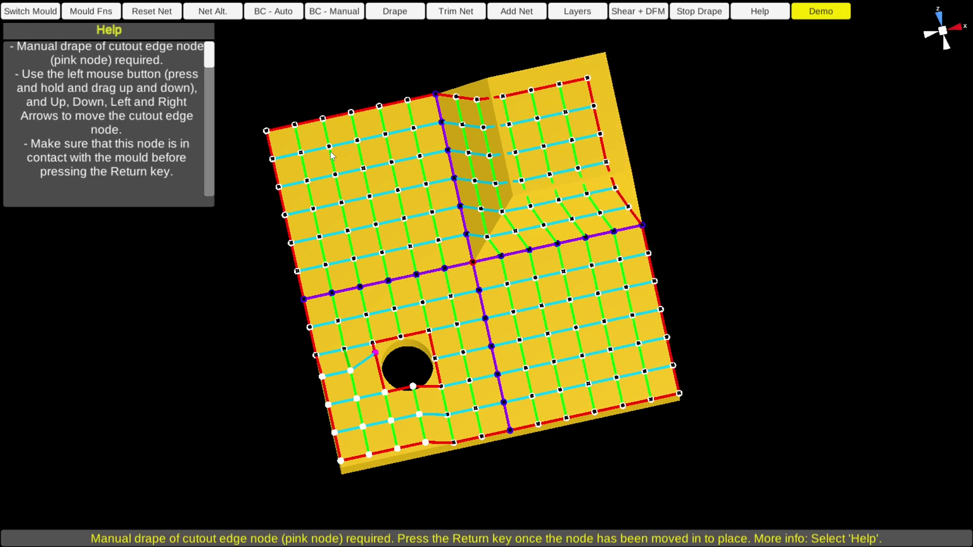
- Move the first cutout edge node sideways and down towards the mould surface beside the circular hole
middle_drag(570, 318, 415, 272)
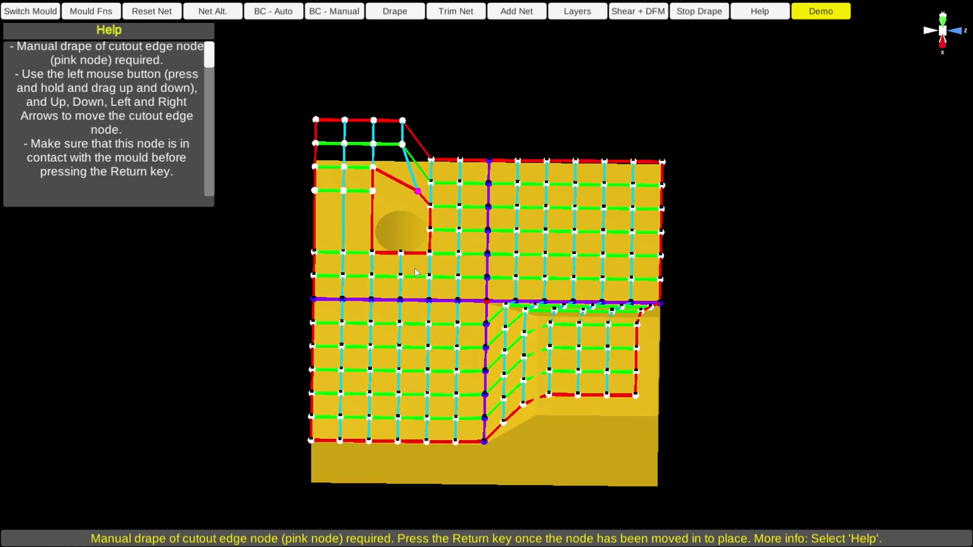
right_drag(415, 269, 428, 260)
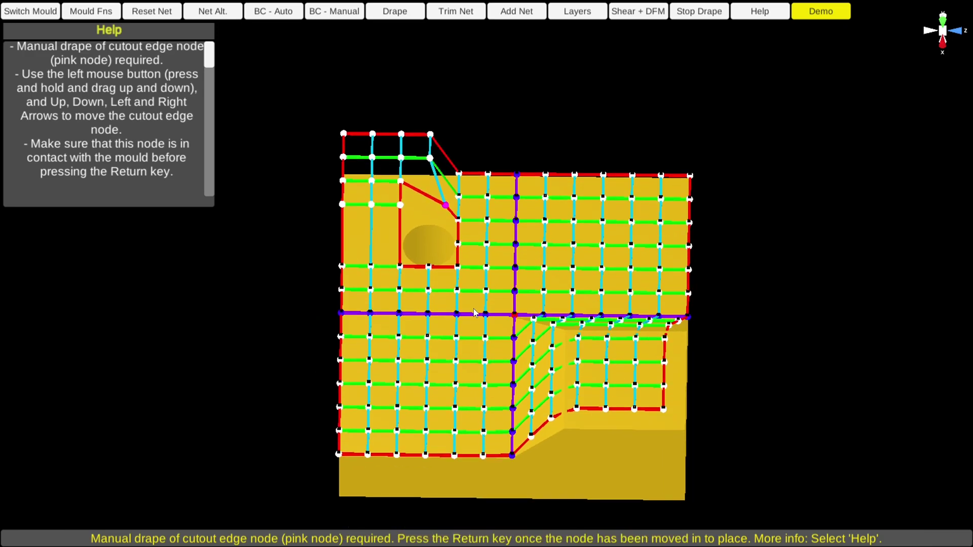
right_drag(474, 311, 461, 256)
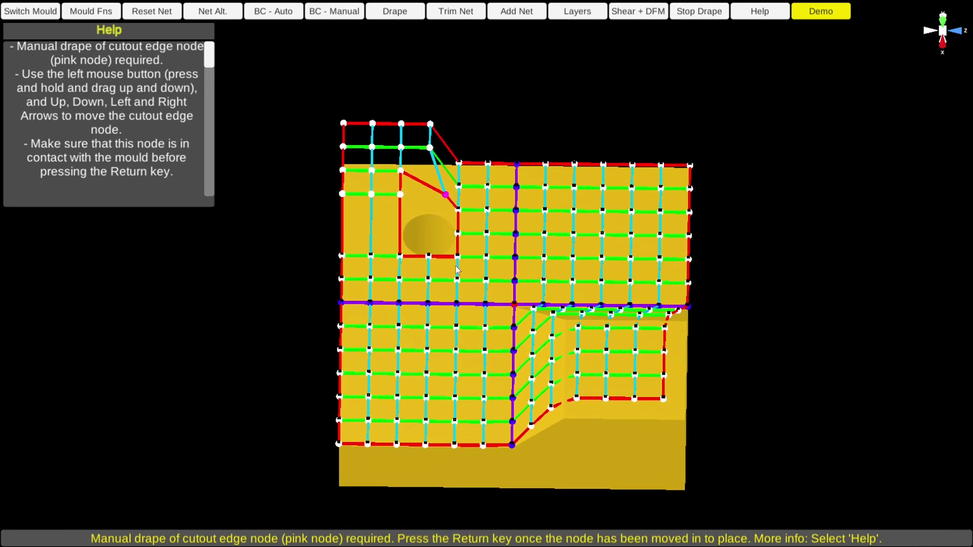
key(Left)
key(Left)
key(Left)
key(Left)
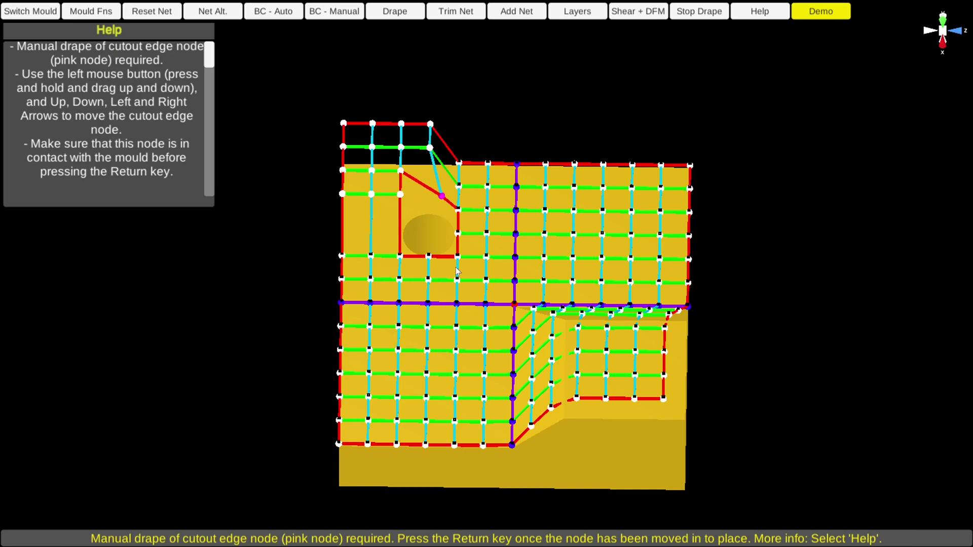
key(Left)
key(Left)
key(Left)
key(Down)
key(Down)
key(Down)
key(Down)
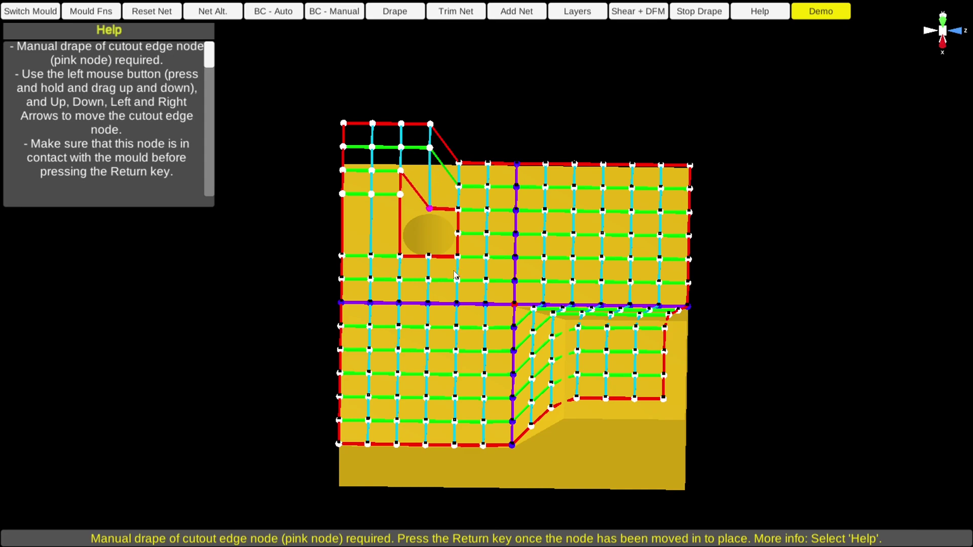
- Fine-tune the first cutout edge node until it touches the mould at the hole's edge, and accept its position
middle_drag(462, 243, 457, 155)
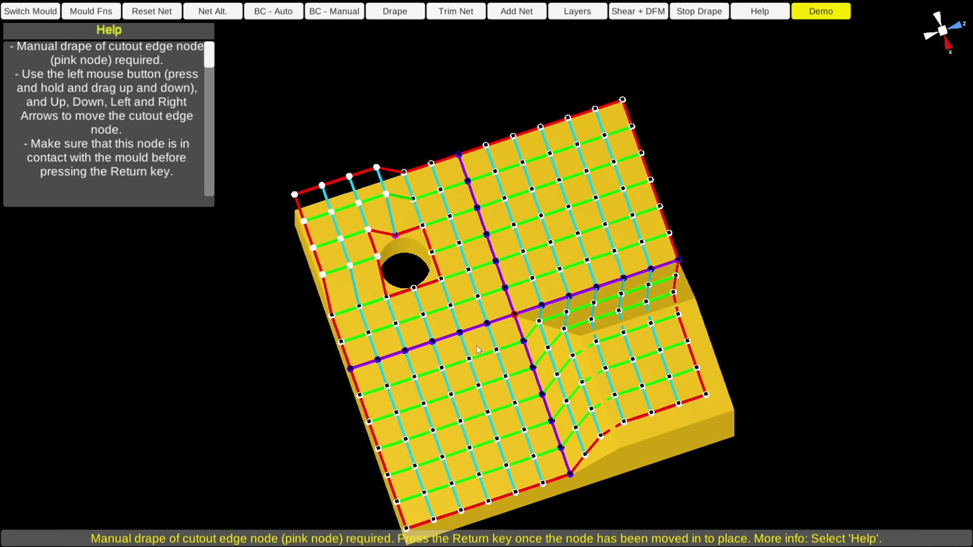
key(Up)
key(Up)
key(Up)
key(Down)
key(Down)
key(Down)
key(Up)
key(Up)
key(Return)
- Bring the second cutout edge node into contact with the mould beside the circular hole and accept its position
right_drag(708, 76, 472, 279)
key(Up)
key(Up)
key(Up)
key(Down)
key(Down)
key(Up)
key(Up)
key(Return)
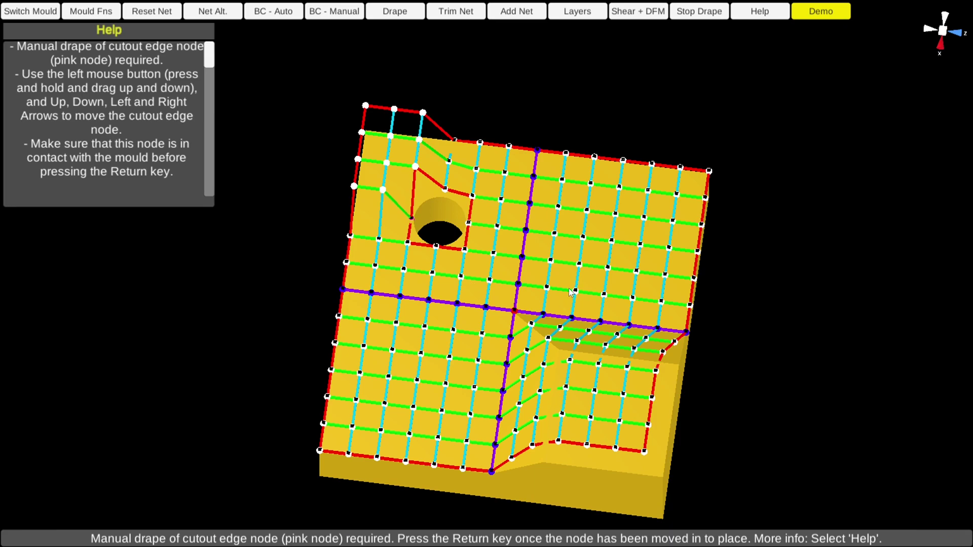
- Place the remaining cutout corner node on the mould near the hole, accept it and view the finished drape
key(Down)
key(Left)
key(Left)
key(Left)
key(Return)
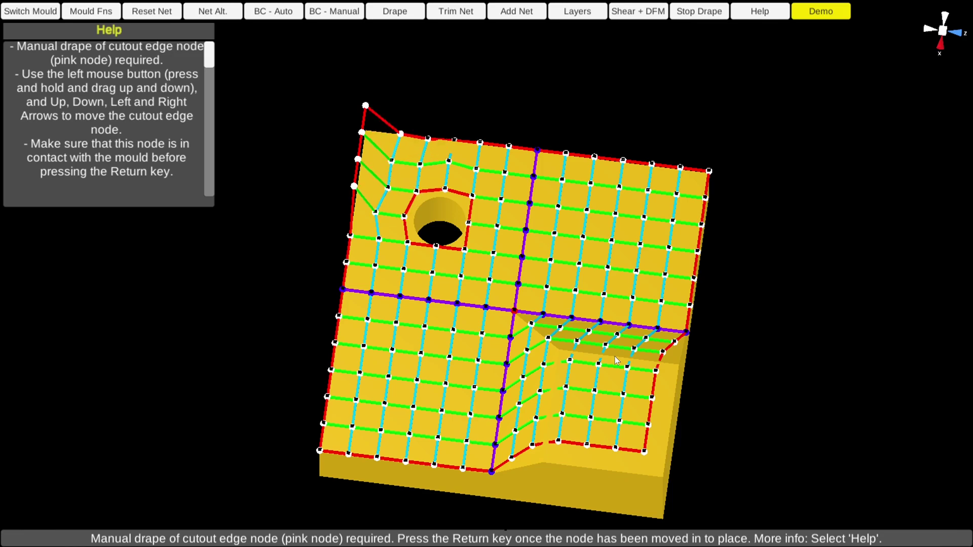
middle_drag(464, 485, 556, 124)
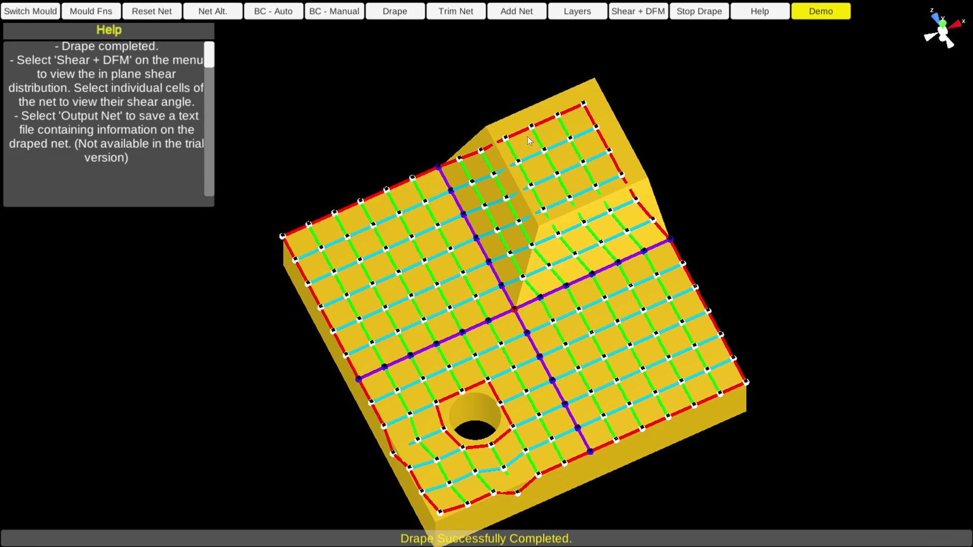
- Display the in-plane shear distribution and DFM outputs of the draped net and inspect the cells around the hole and step
click(625, 15)
drag(607, 224, 544, 203)
middle_drag(398, 147, 404, 147)
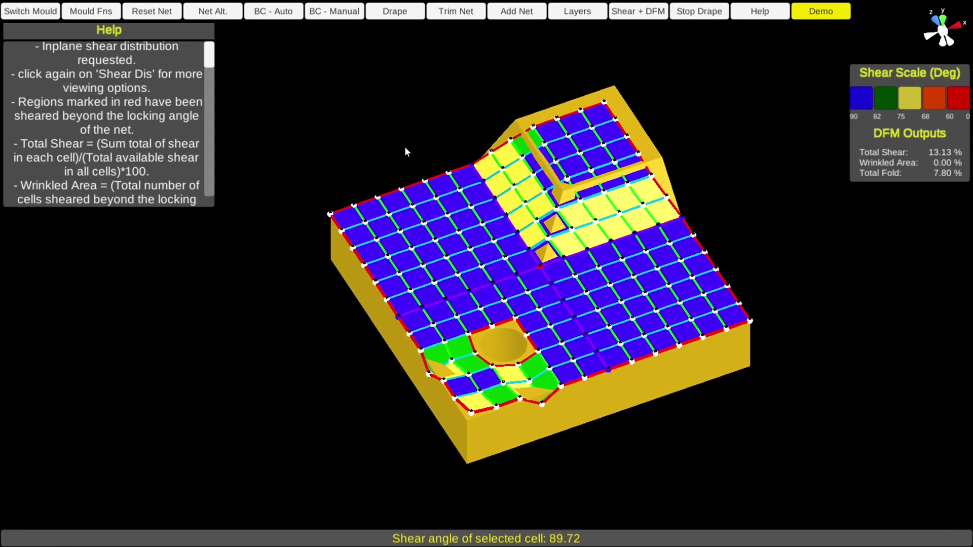
drag(480, 267, 364, 125)
- Hide the mould mesh to examine the shear distribution alone, restore the mesh and check the shear angles of individual cells
click(90, 14)
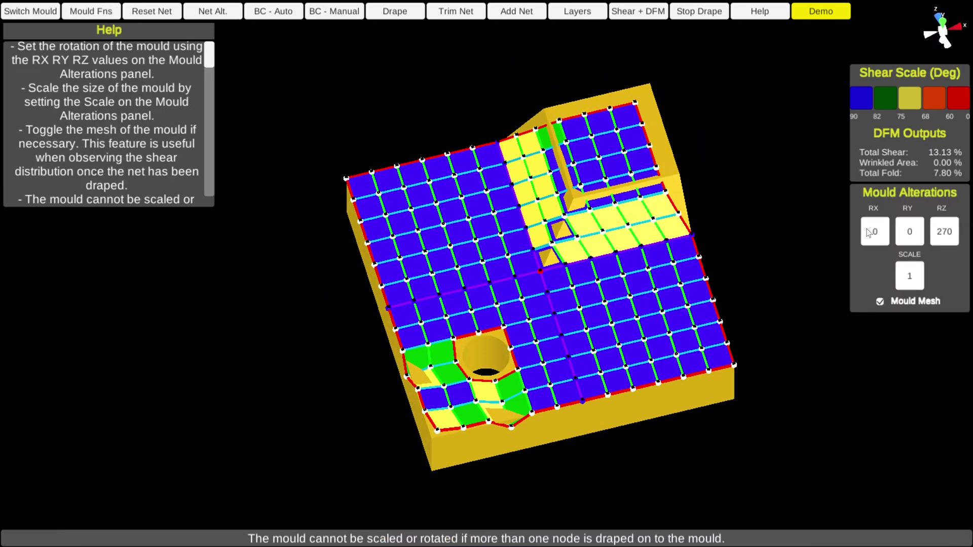
click(879, 301)
drag(411, 315, 806, 304)
click(879, 301)
drag(631, 160, 616, 174)
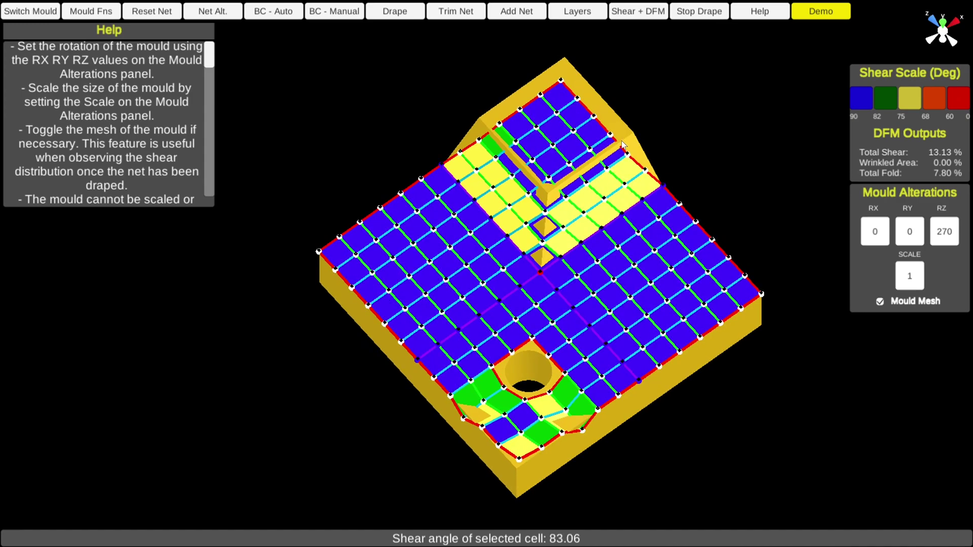
drag(567, 147, 548, 126)
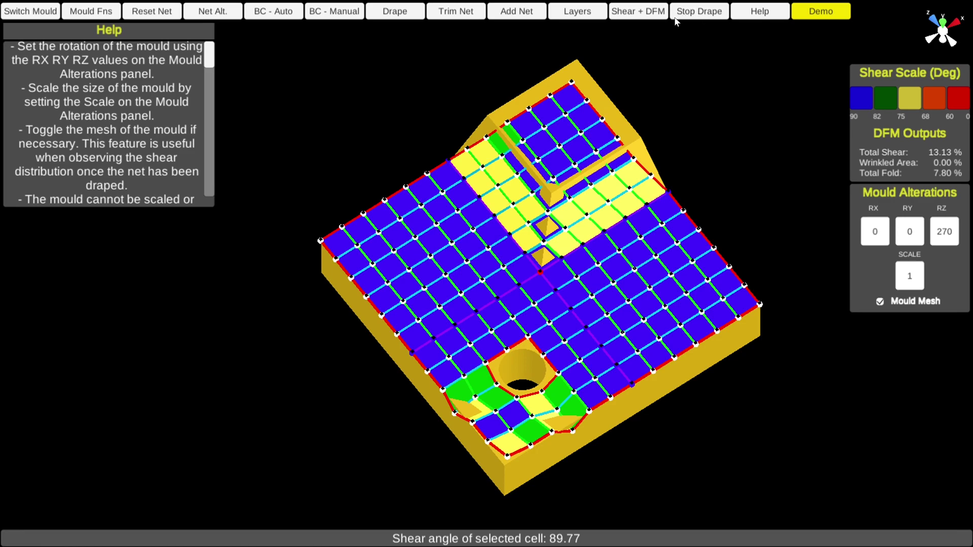
- Cycle past the scalloped recess mould to the spherical mould
click(38, 12)
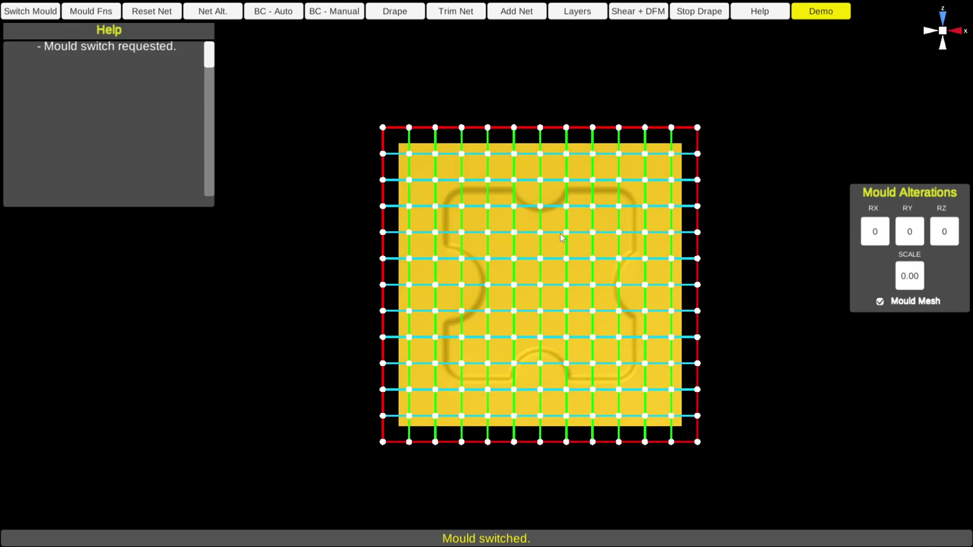
mouse_move(568, 256)
mouse_down()
mouse_move(620, 227)
mouse_move(582, 254)
mouse_move(562, 248)
mouse_up()
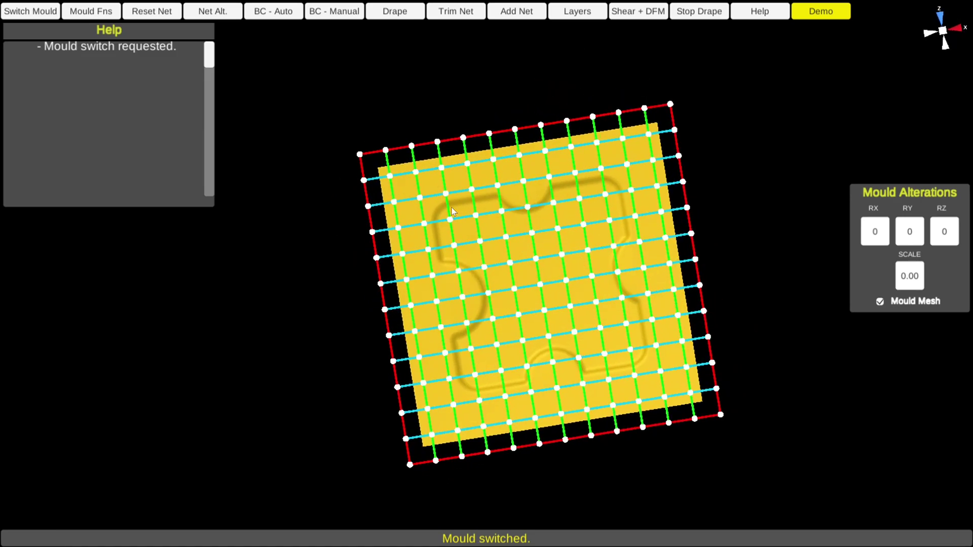
click(16, 11)
click(20, 12)
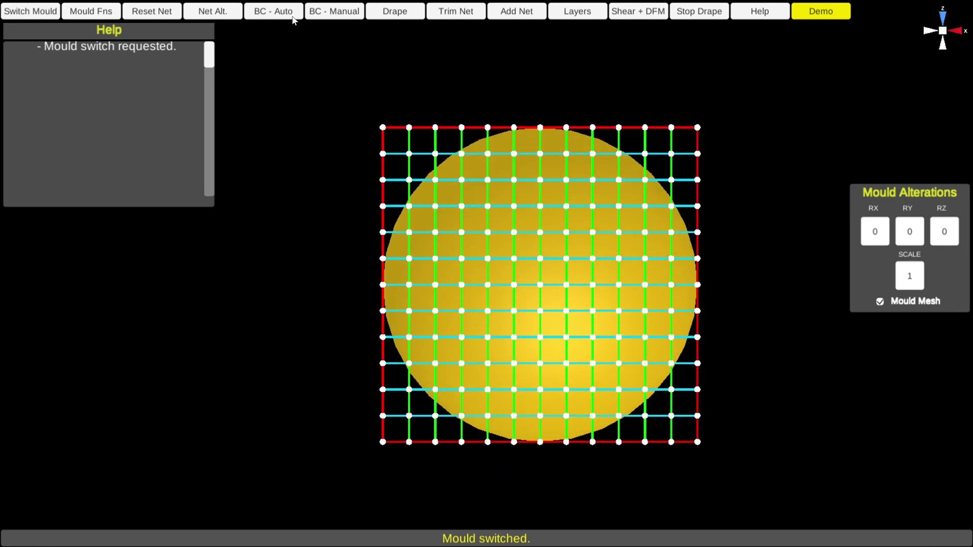
- Start draping the net over the sphere with automatic boundary conditions, stop the drape partway and inspect the partially draped net
click(276, 15)
click(909, 394)
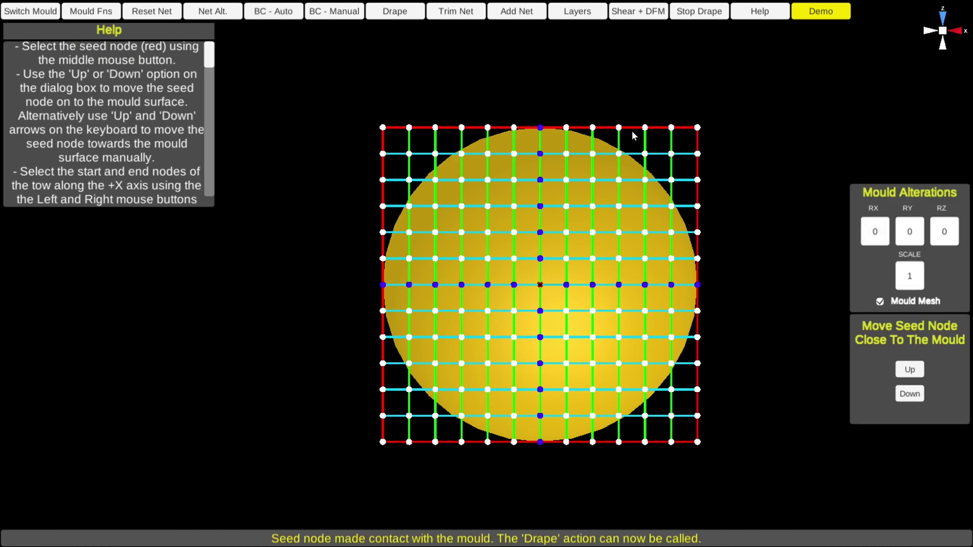
click(395, 12)
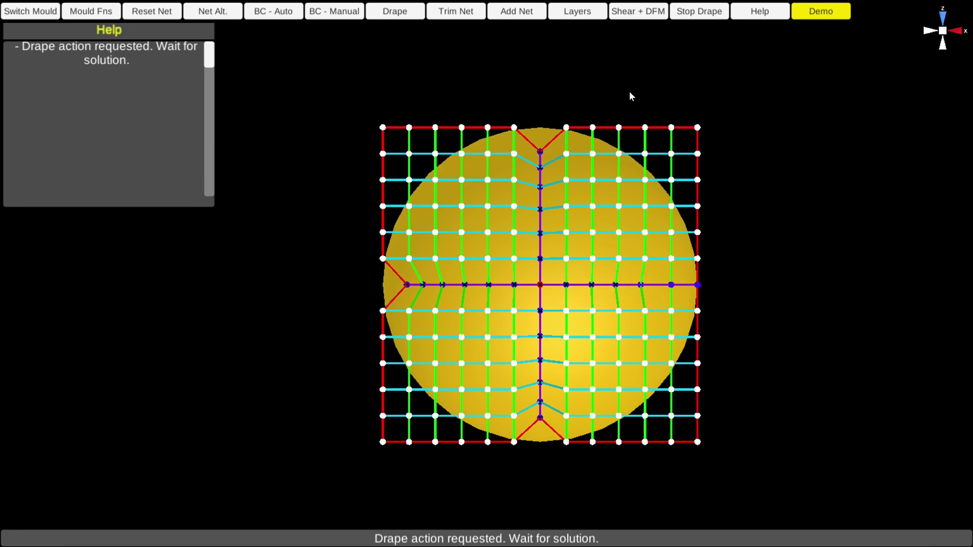
click(700, 13)
middle_drag(376, 360, 472, 233)
middle_drag(589, 295, 629, 297)
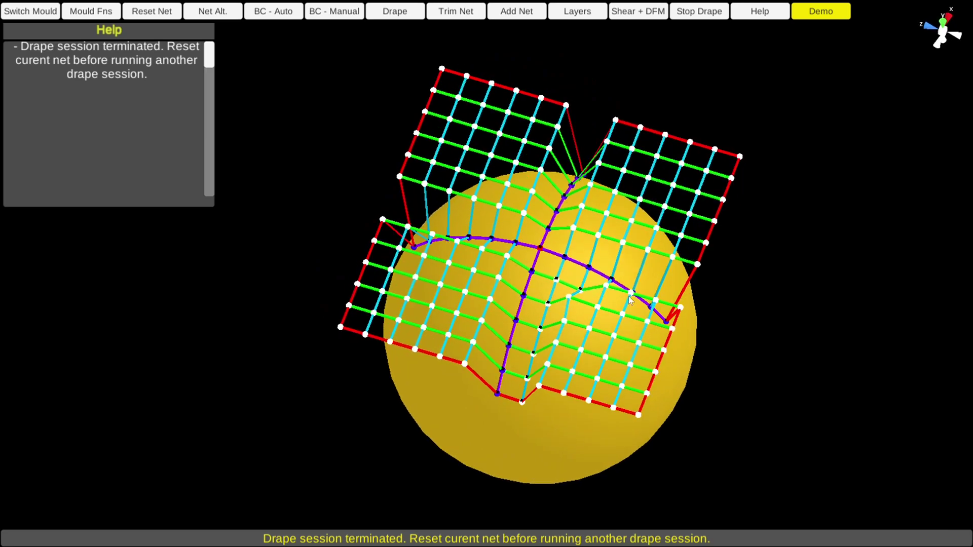
- Open the net parameters for a reset and cycle through the stepped and recessed moulds back to the spherical mould
click(164, 17)
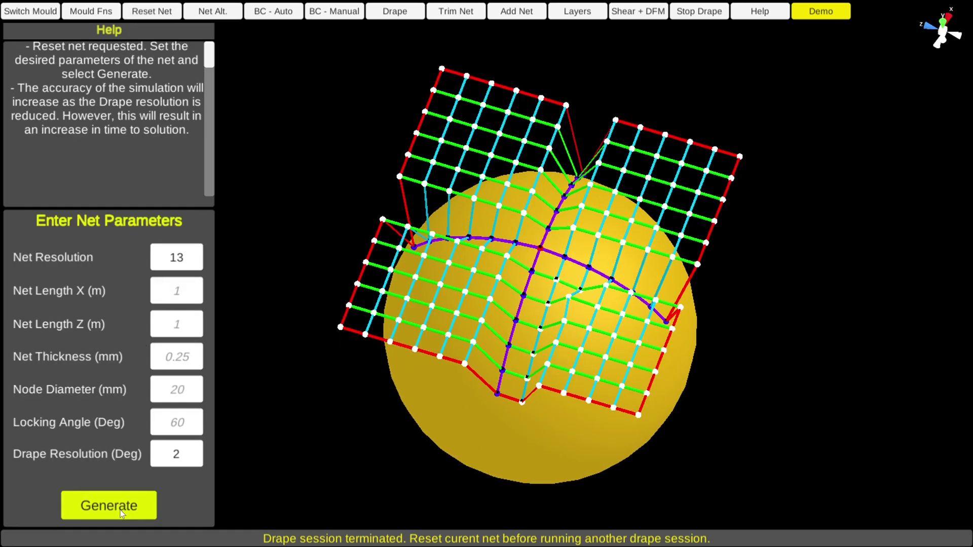
click(46, 12)
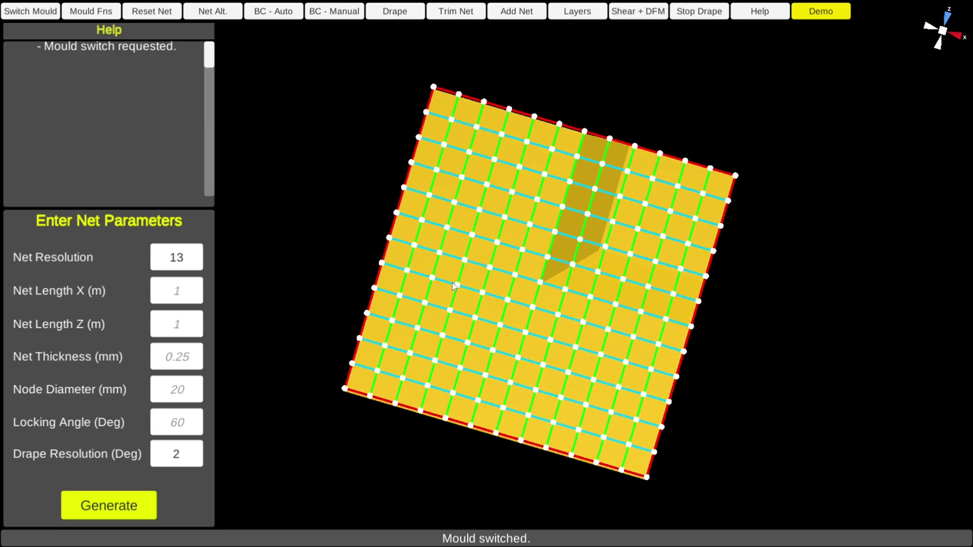
drag(478, 300, 509, 277)
drag(713, 257, 325, 80)
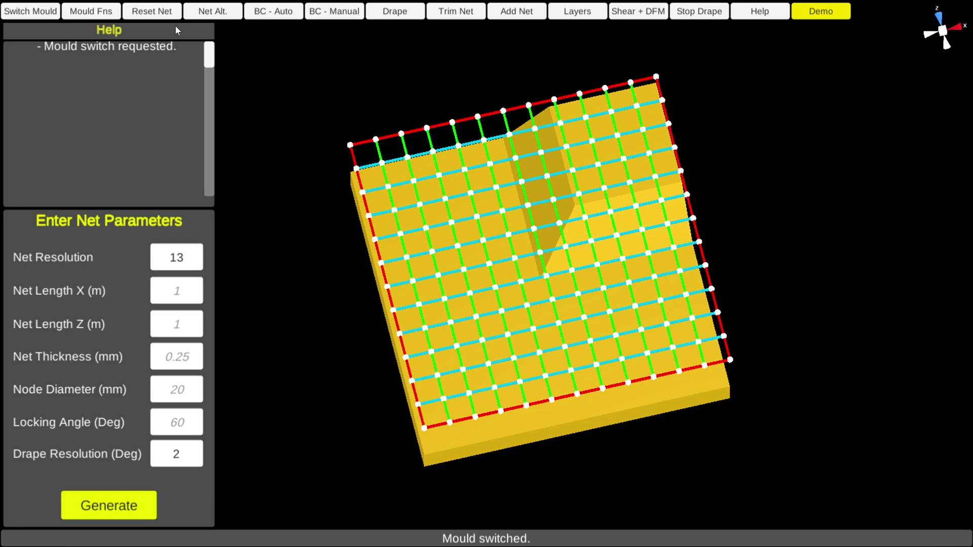
click(32, 11)
click(32, 11)
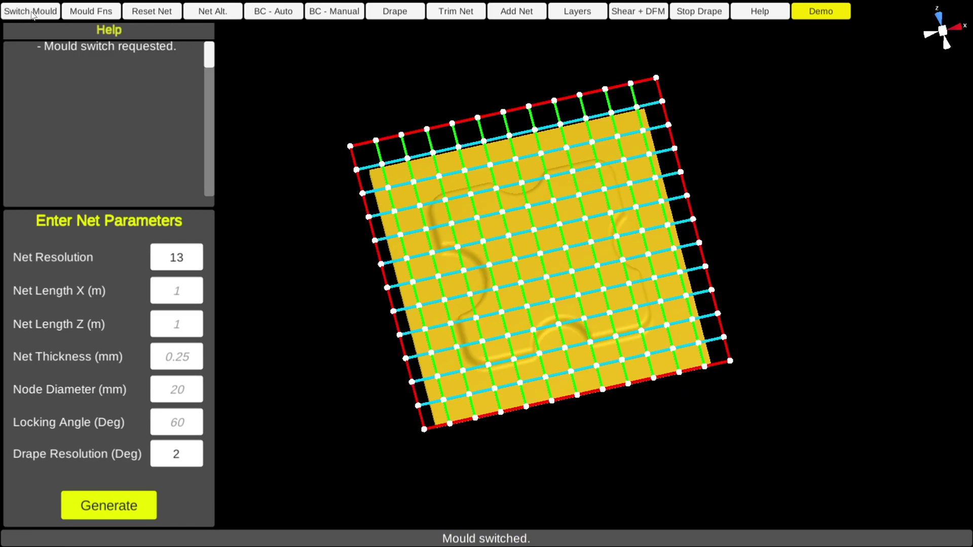
click(32, 11)
click(33, 12)
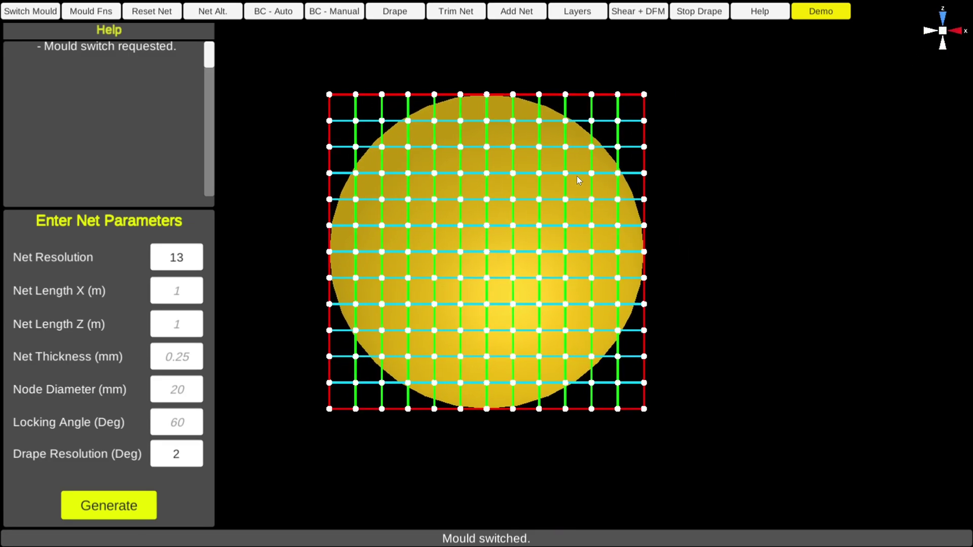
- Regenerate the net over the sphere with a net resolution of 11
click(187, 259)
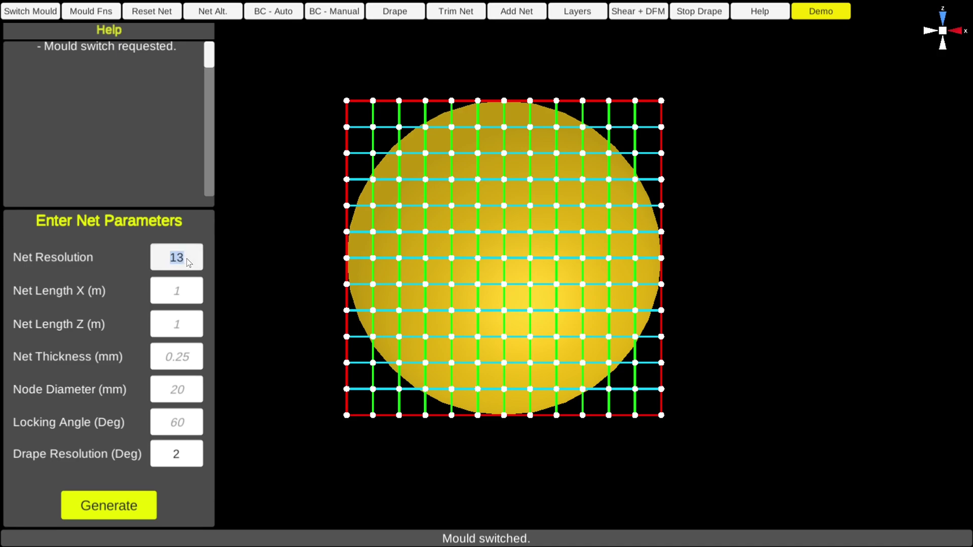
text(11)
click(110, 514)
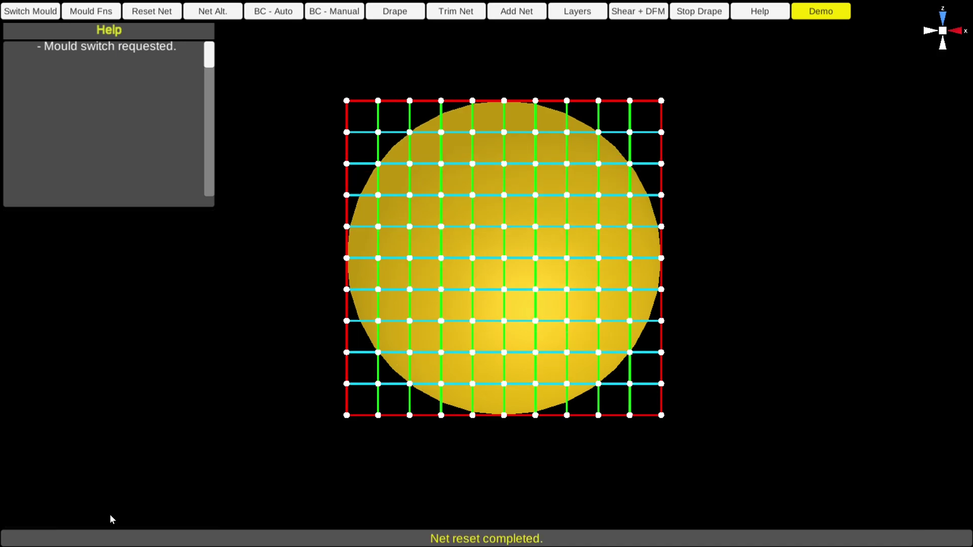
- Set the drape resolution to 5 degrees and regenerate the net
click(145, 15)
click(178, 456)
text(6)
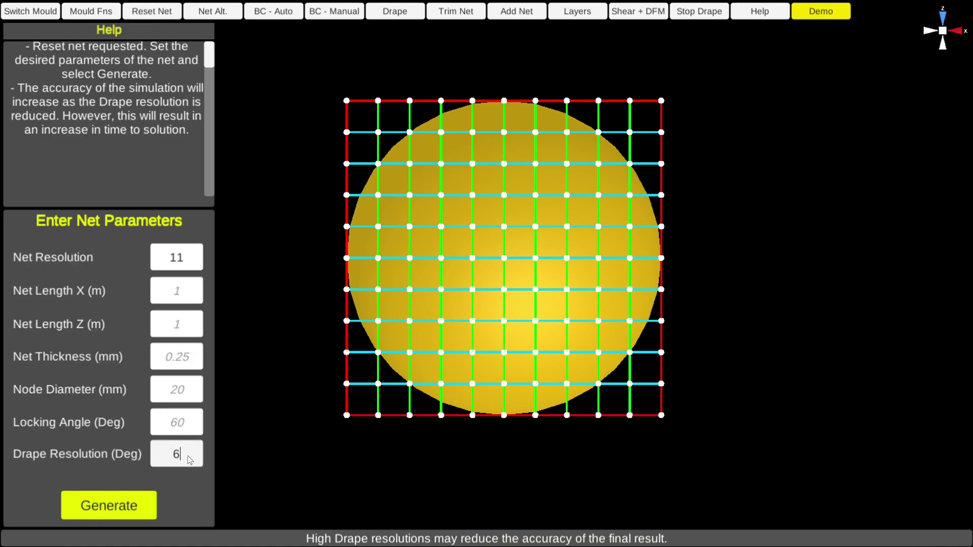
key(BackSpace)
text(5)
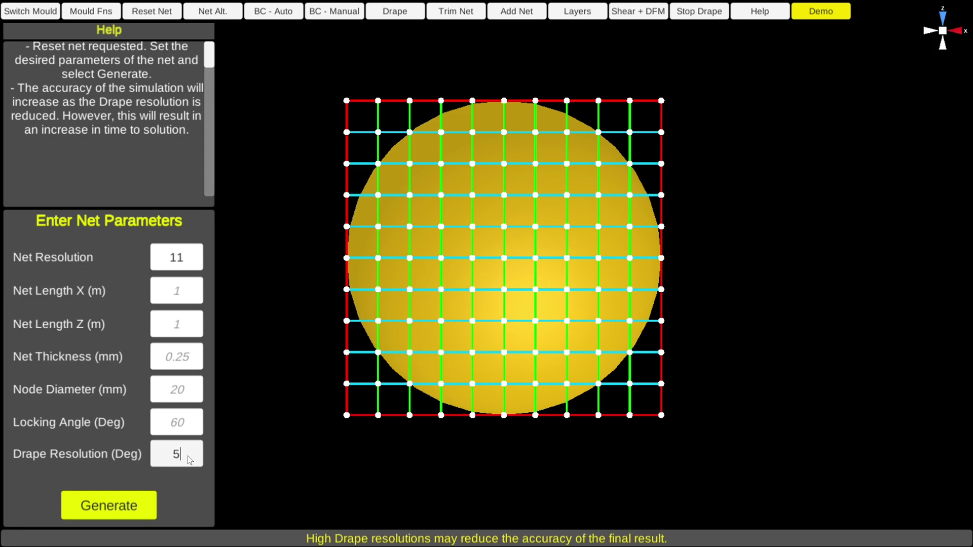
click(125, 512)
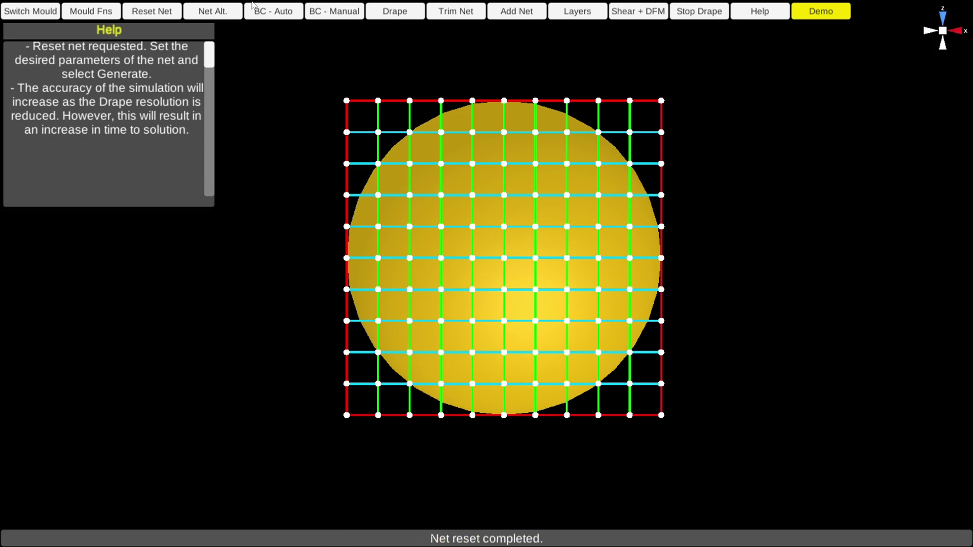
- Apply automatic boundary conditions, lower the seed node onto the sphere and drape the regenerated net
click(272, 12)
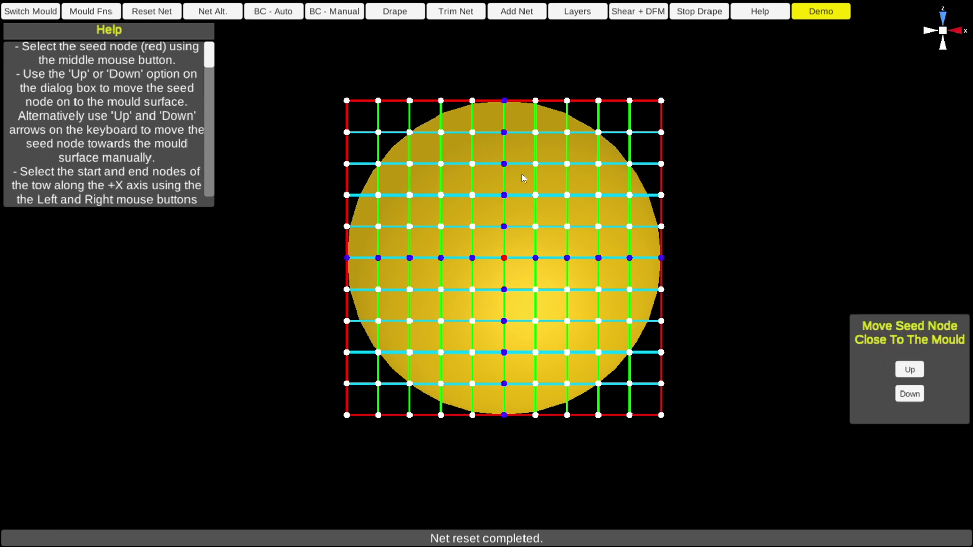
click(909, 394)
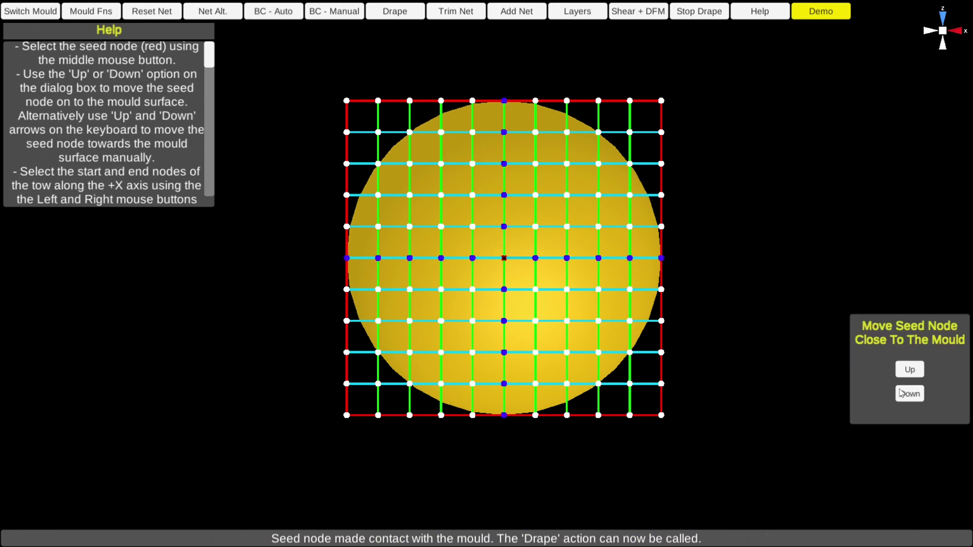
click(391, 12)
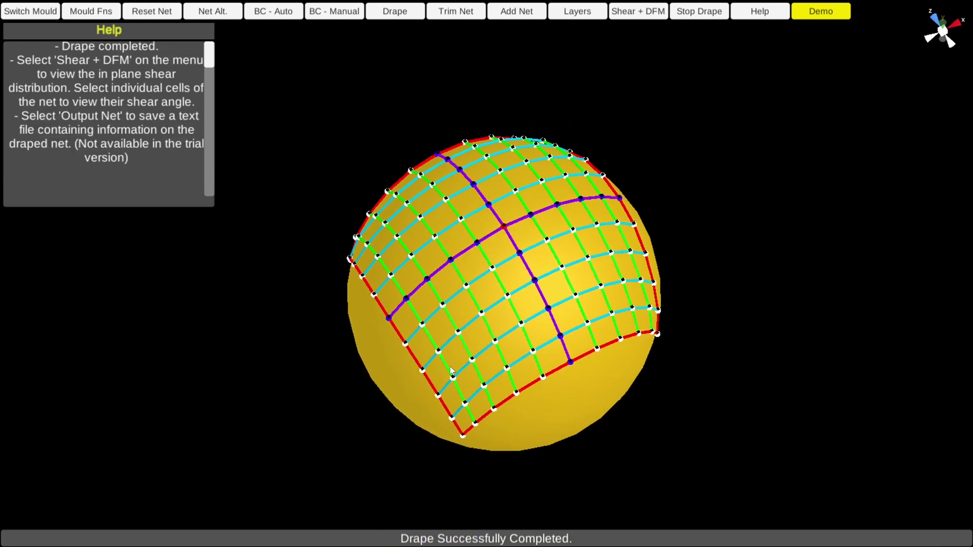
- Add a new net above the draped layer with a net thickness of 5 mm and regenerate it with a net resolution of 21
click(530, 16)
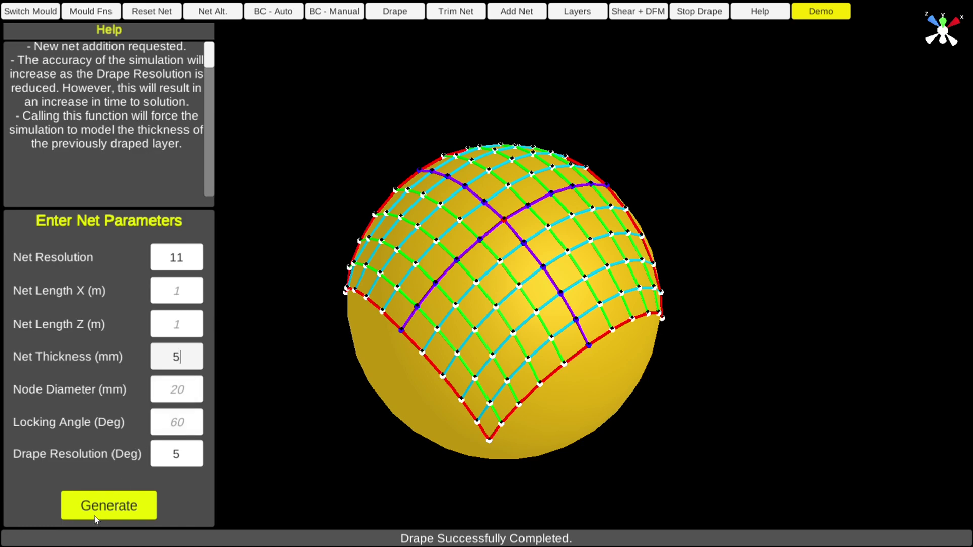
click(121, 510)
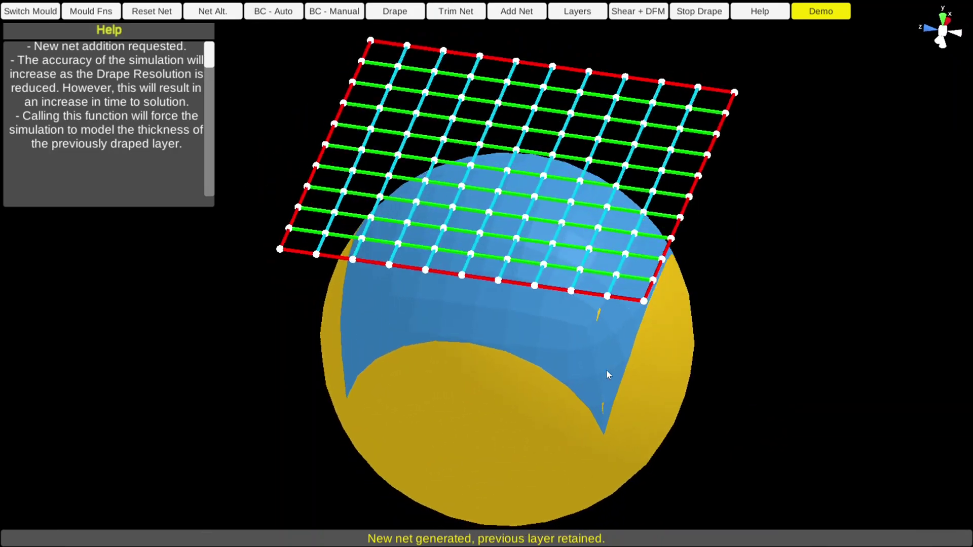
click(165, 13)
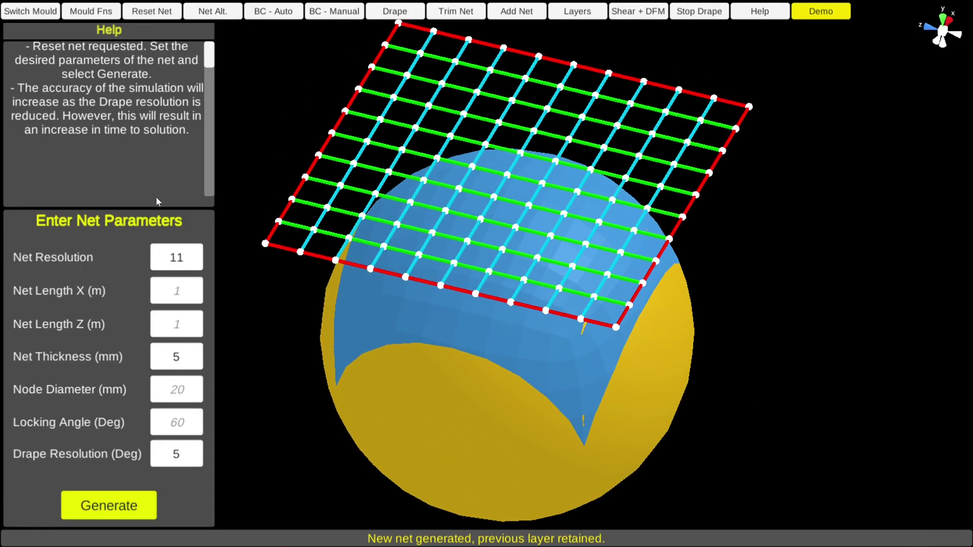
click(185, 259)
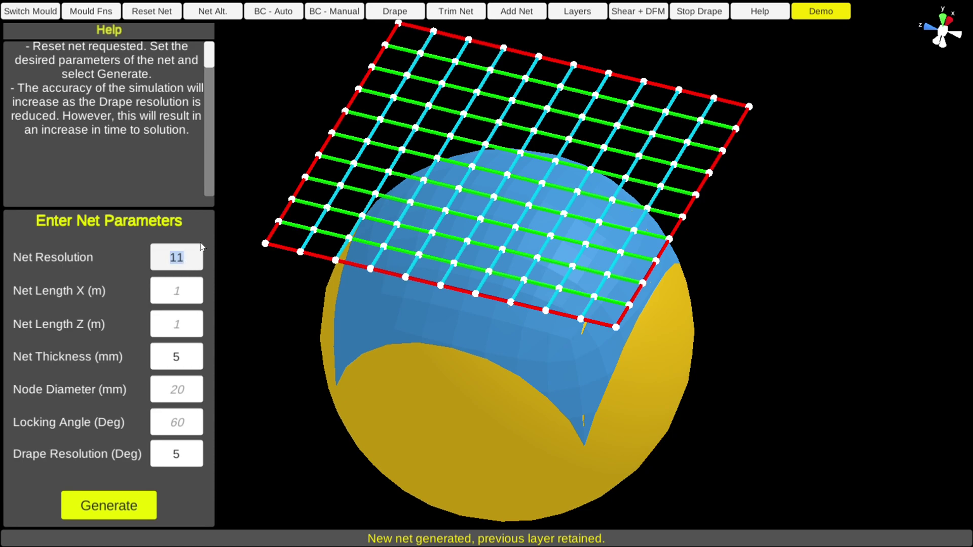
text(2)
click(123, 510)
- Set the new net's fibre orientation to 45 degrees and move the net so it is centred over the sphere
click(943, 20)
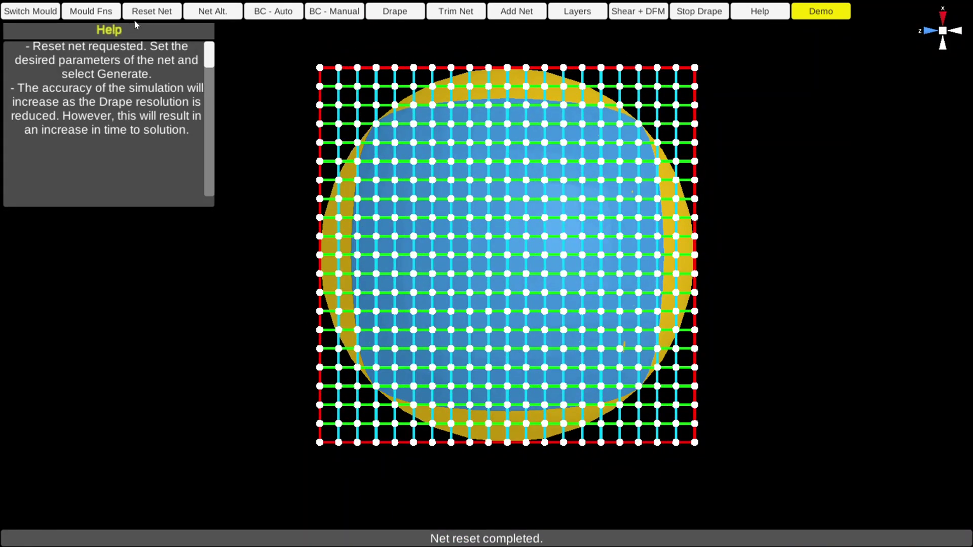
click(210, 12)
click(945, 340)
text(45)
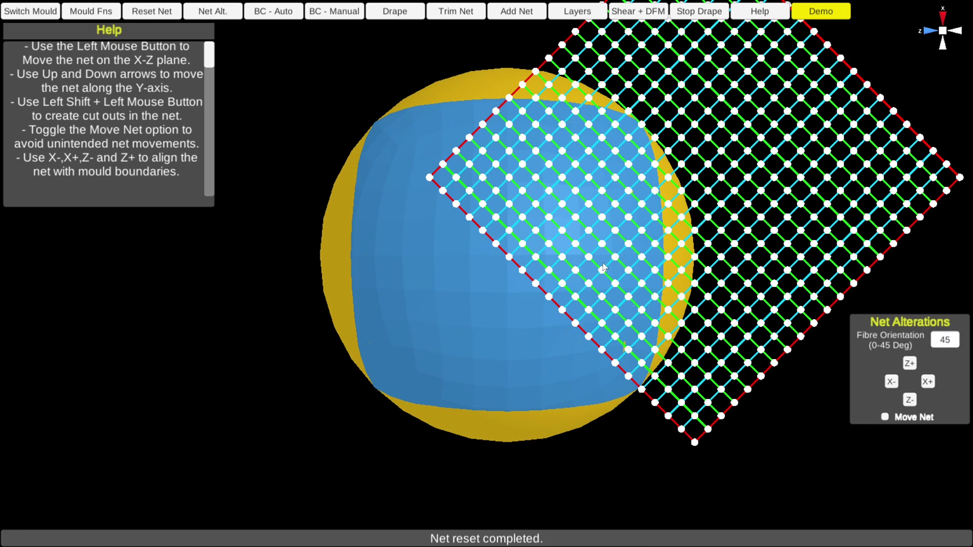
drag(779, 225, 592, 271)
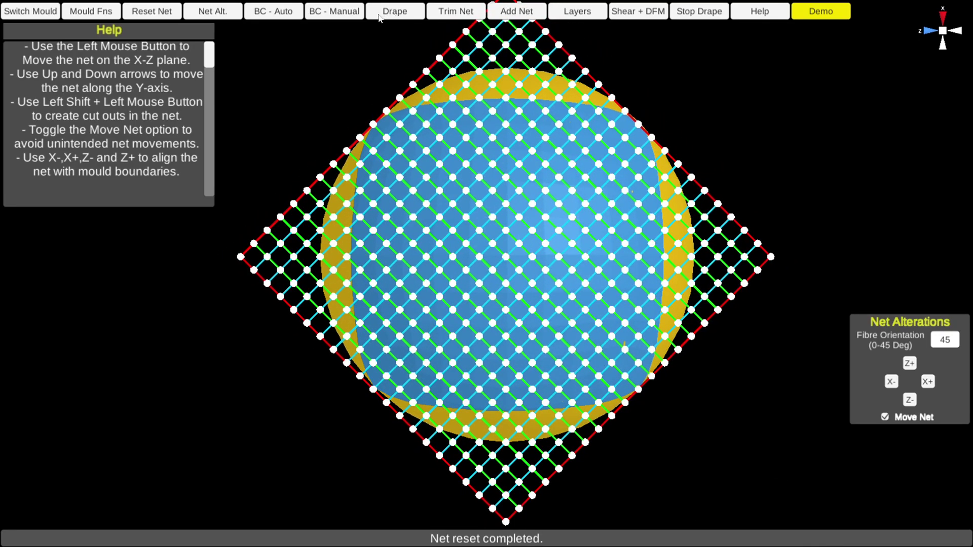
- Apply automatic boundary conditions, lower the seed node onto the mould and drape the 45-degree net over the first layer
click(298, 15)
click(909, 395)
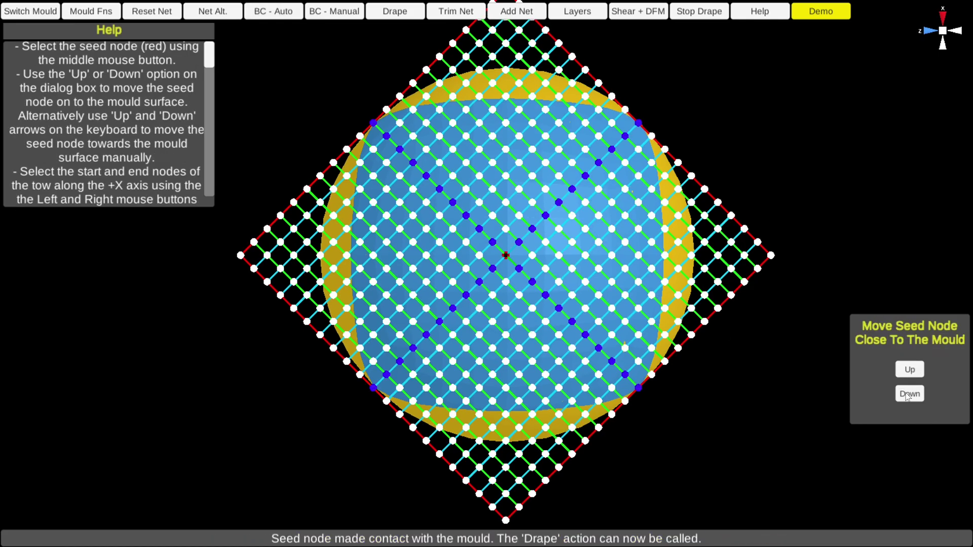
click(391, 13)
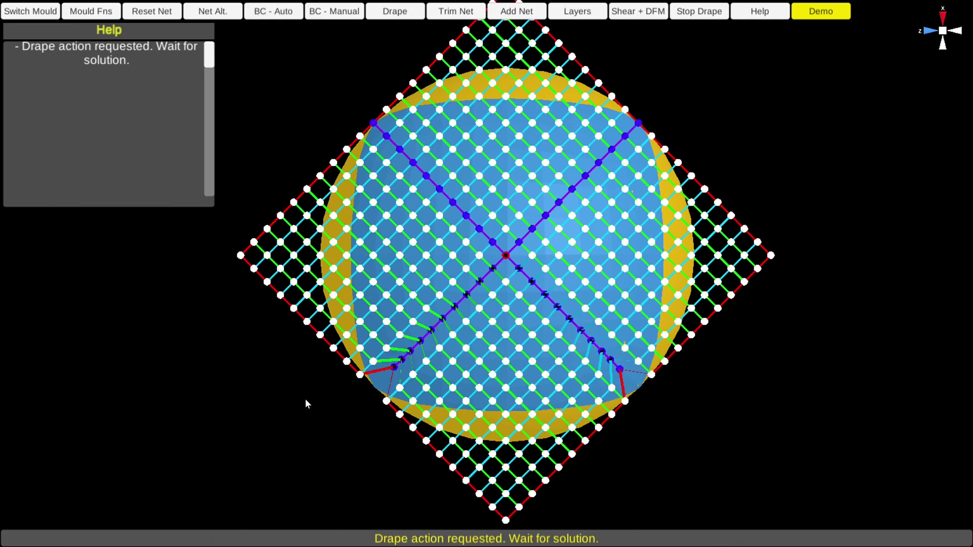
drag(327, 390, 351, 360)
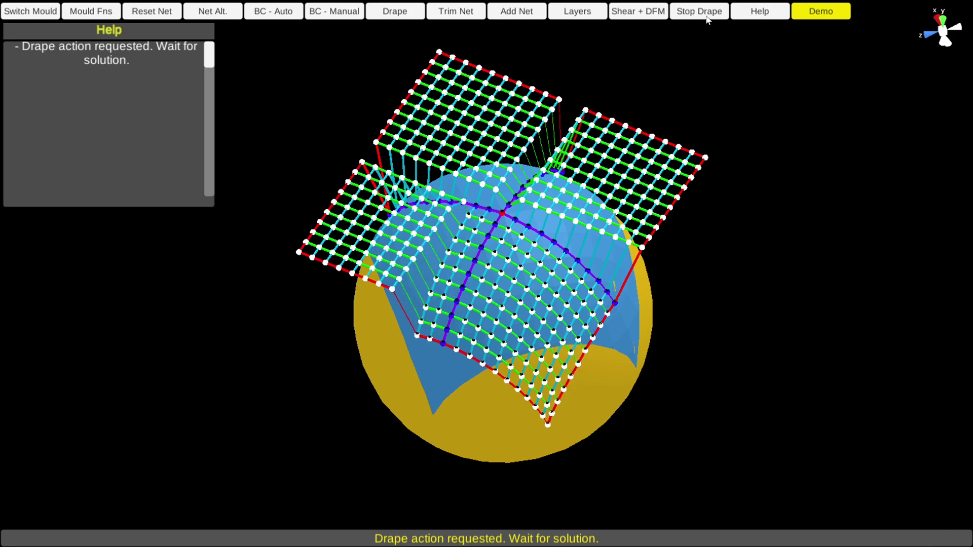
click(642, 12)
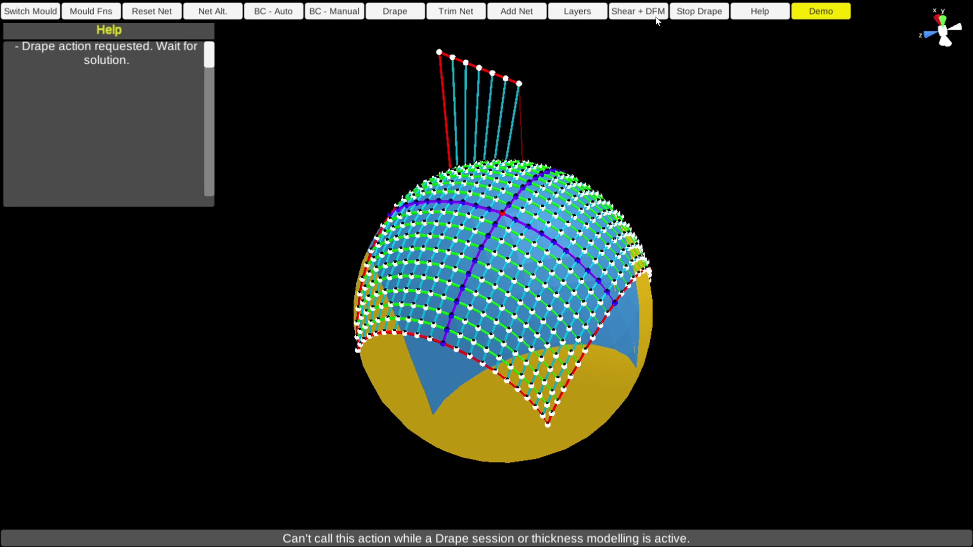
- Add another net with the current parameters to model the thickness of the draped 45-degree layer
middle_drag(651, 93, 383, 48)
click(527, 17)
click(136, 512)
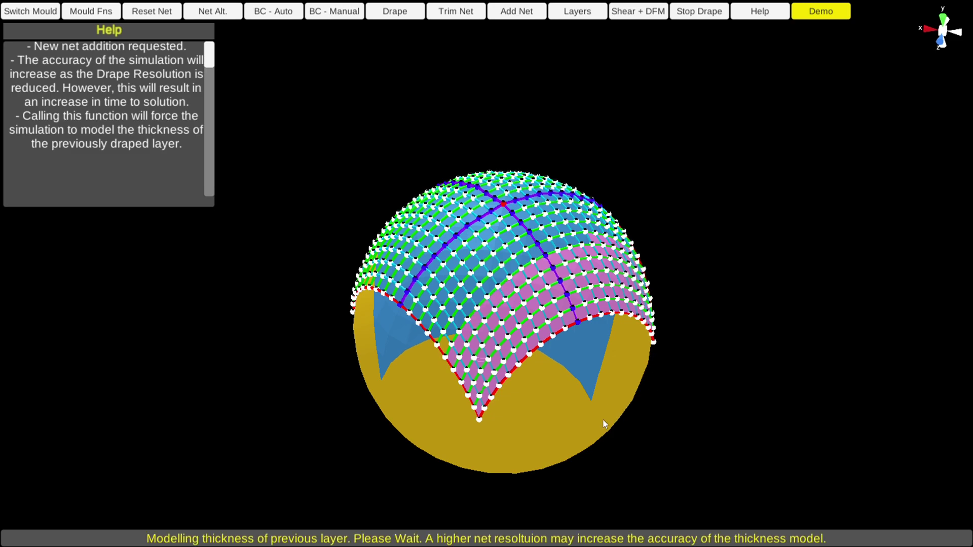
- Examine the second layer's thickness modelling on the sphere from several angles and at close range
drag(531, 346, 515, 368)
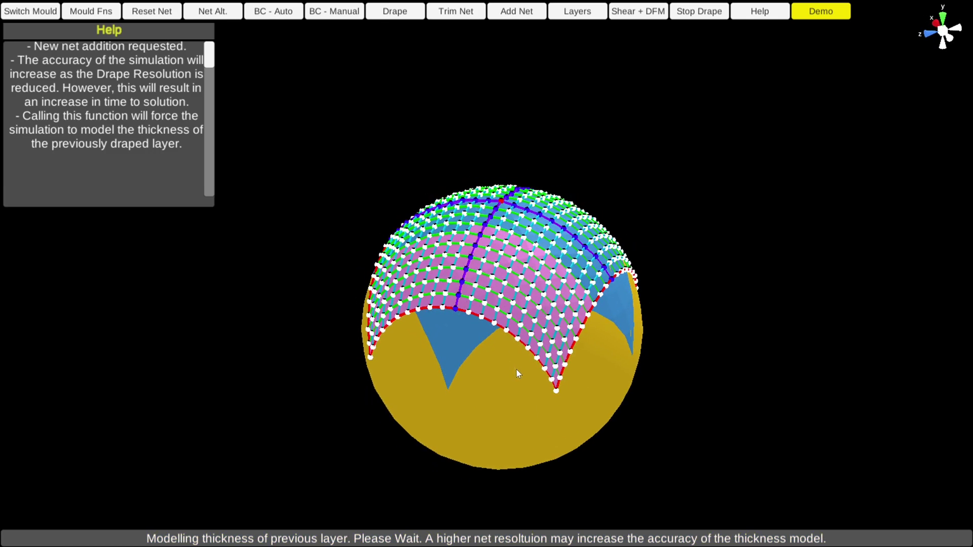
scroll(516, 368, up, 5)
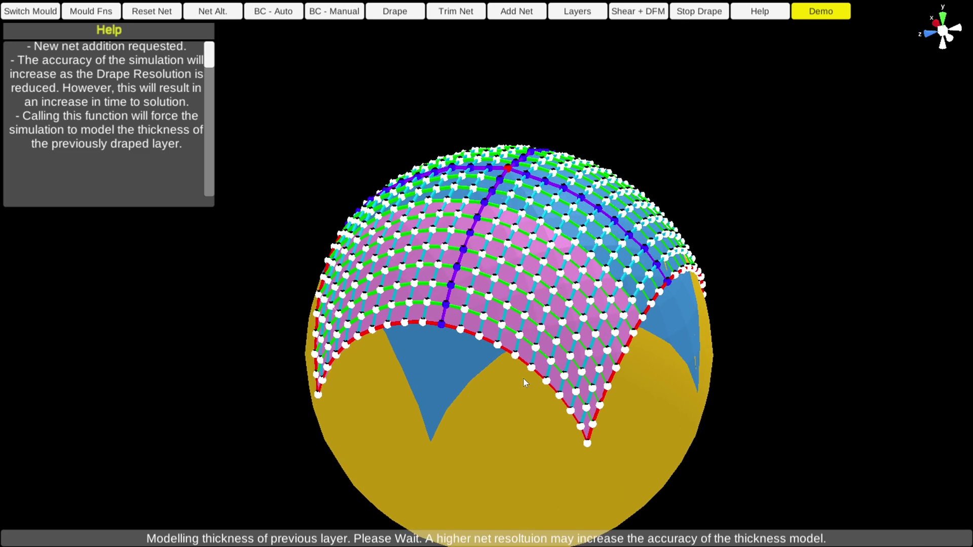
scroll(524, 383, up, 5)
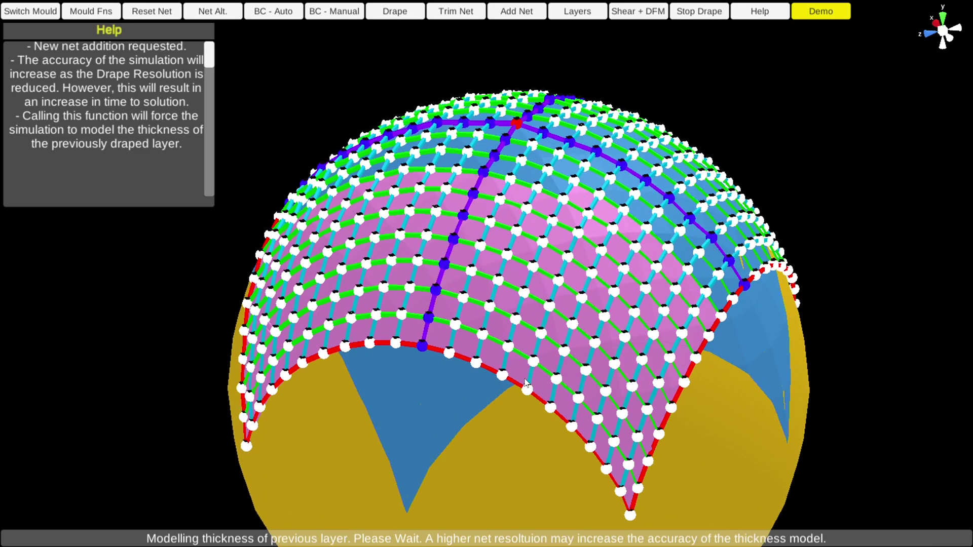
scroll(530, 430, up, 4)
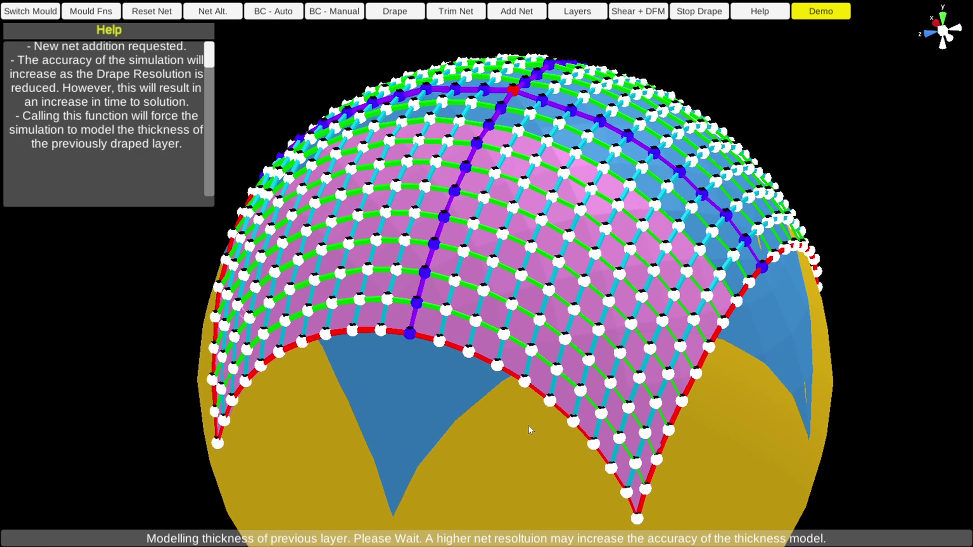
scroll(527, 425, up, 4)
drag(426, 446, 488, 378)
scroll(491, 365, down, 2)
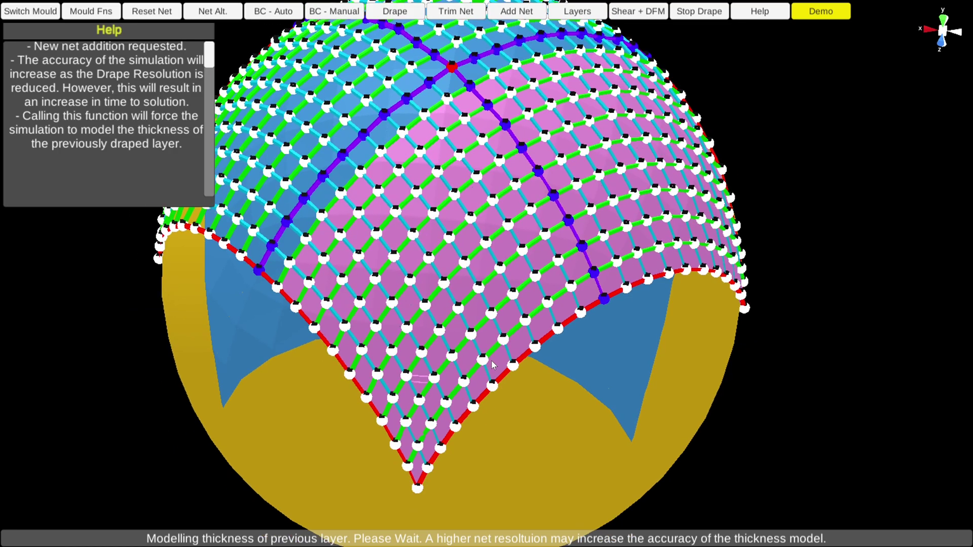
scroll(492, 363, down, 8)
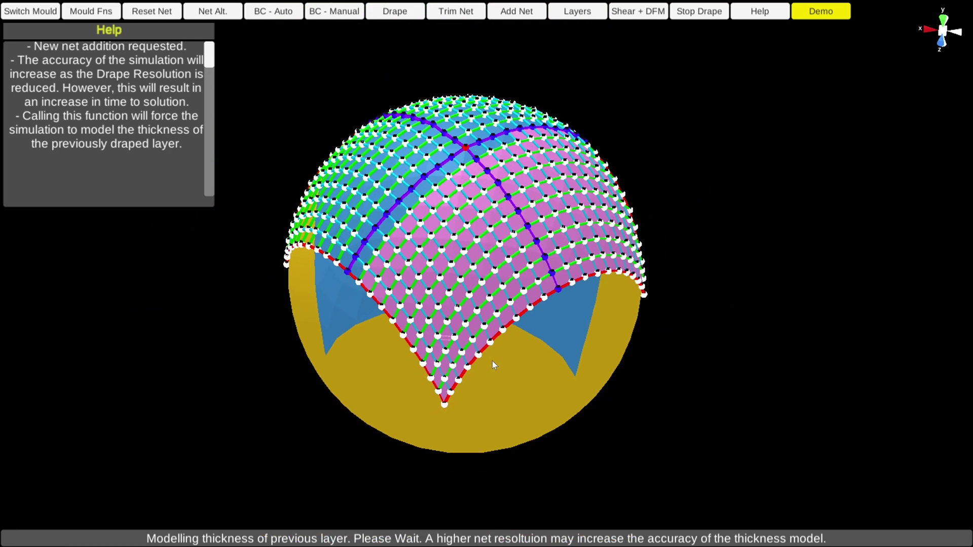
scroll(492, 363, down, 2)
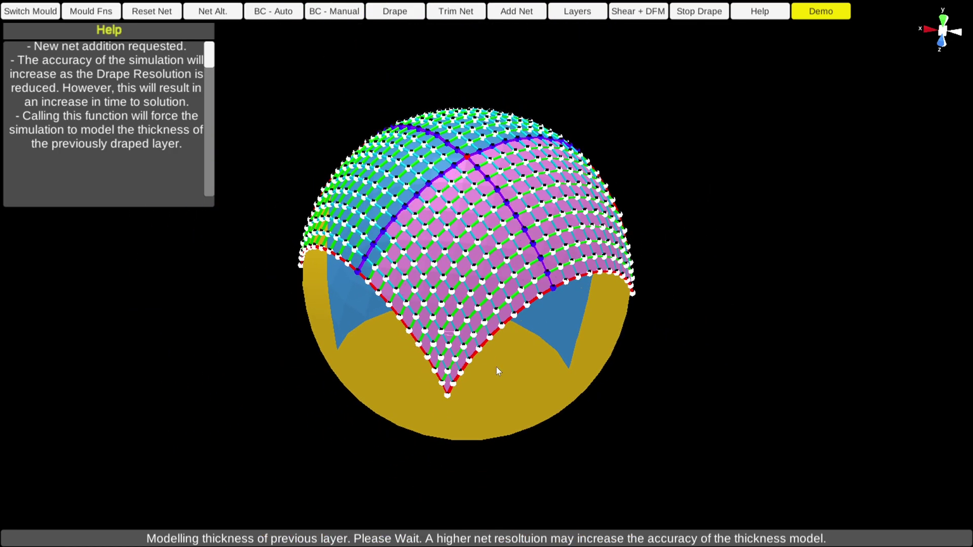